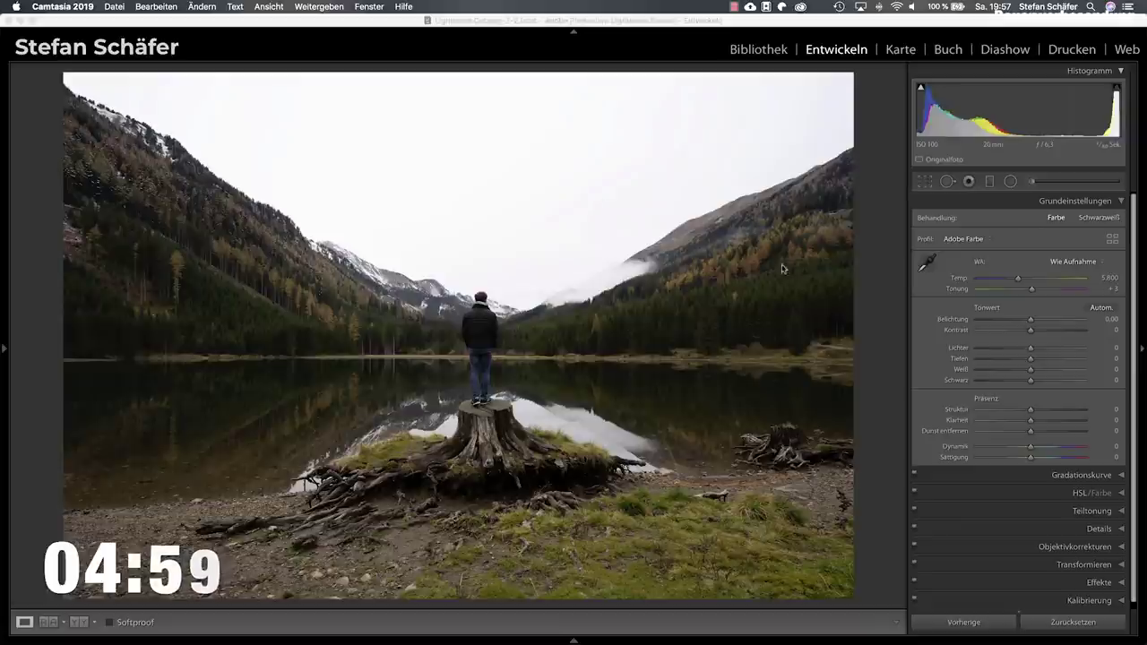
Set the lake photo's Basic tone to Contrast +40, Highlights −38 and Shadows about +19
left_click(1045, 361)
mouse_move(1045, 361)
left_mouse_down()
mouse_move(1011, 355)
mouse_move(1051, 331)
left_mouse_up()
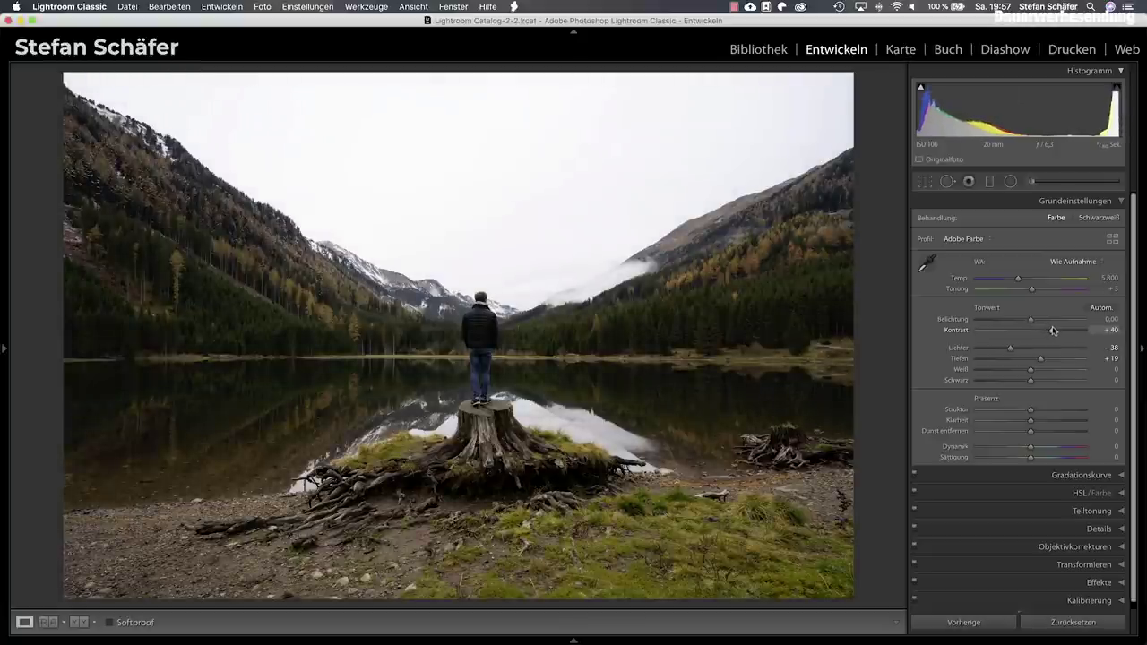
Build an S-shaped point curve with a lifted black point, added shadow, midtone and upper points, and a lowered white point
left_click(1075, 475)
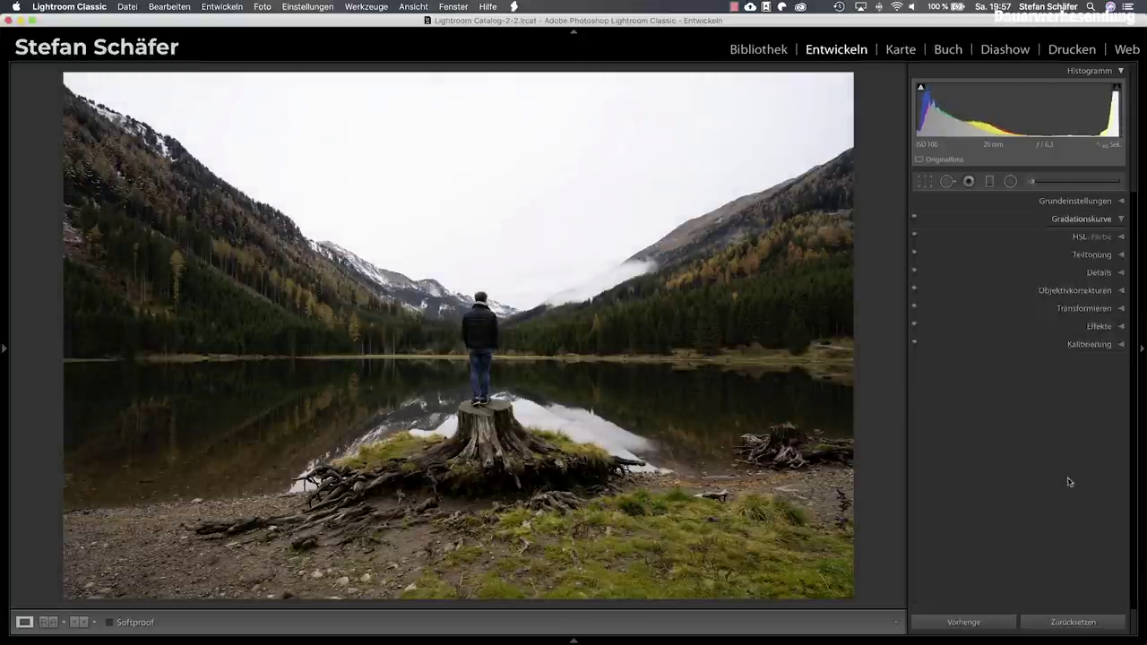
left_click_drag(956, 367, 956, 357)
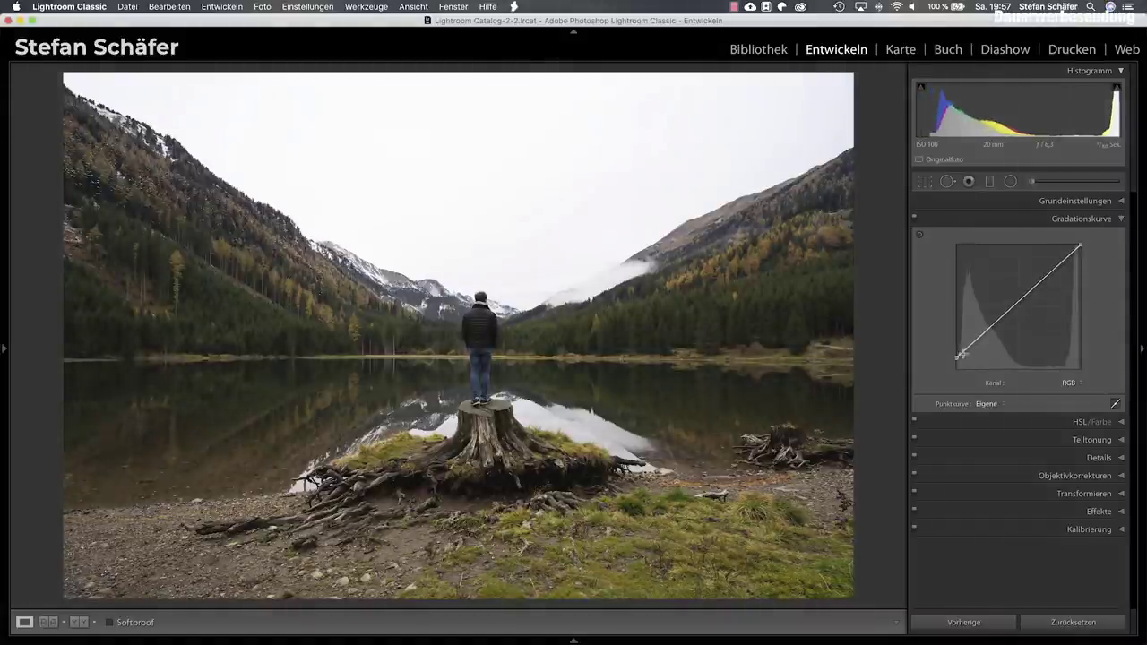
left_click_drag(970, 345, 973, 355)
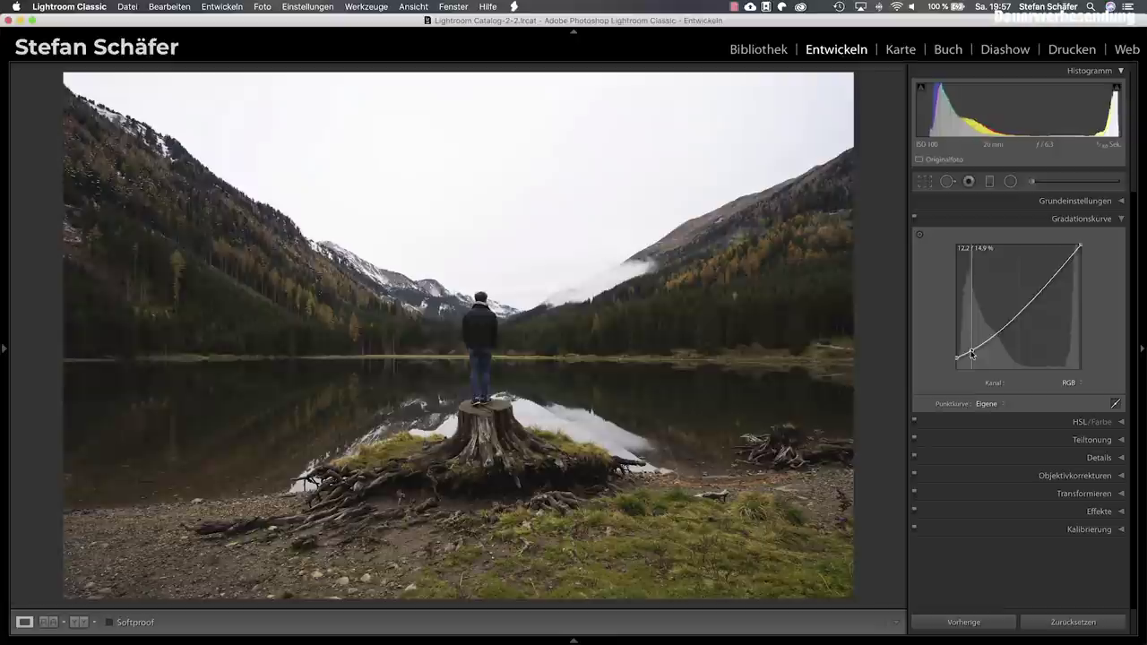
left_click_drag(1027, 301, 1026, 298)
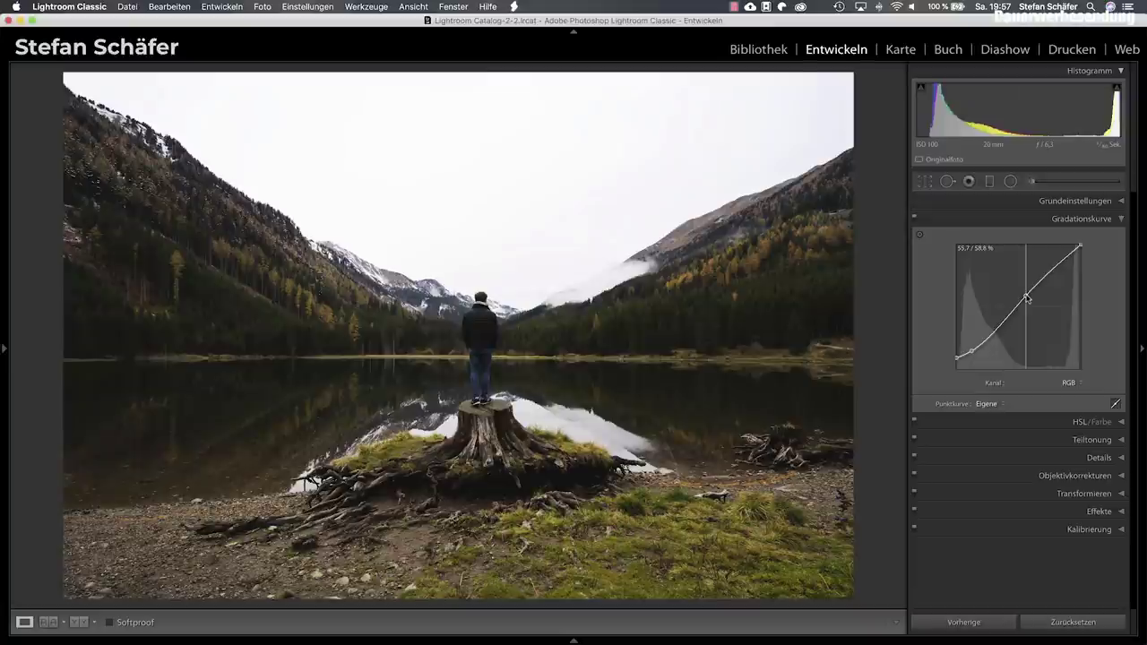
left_click_drag(1079, 244, 1085, 254)
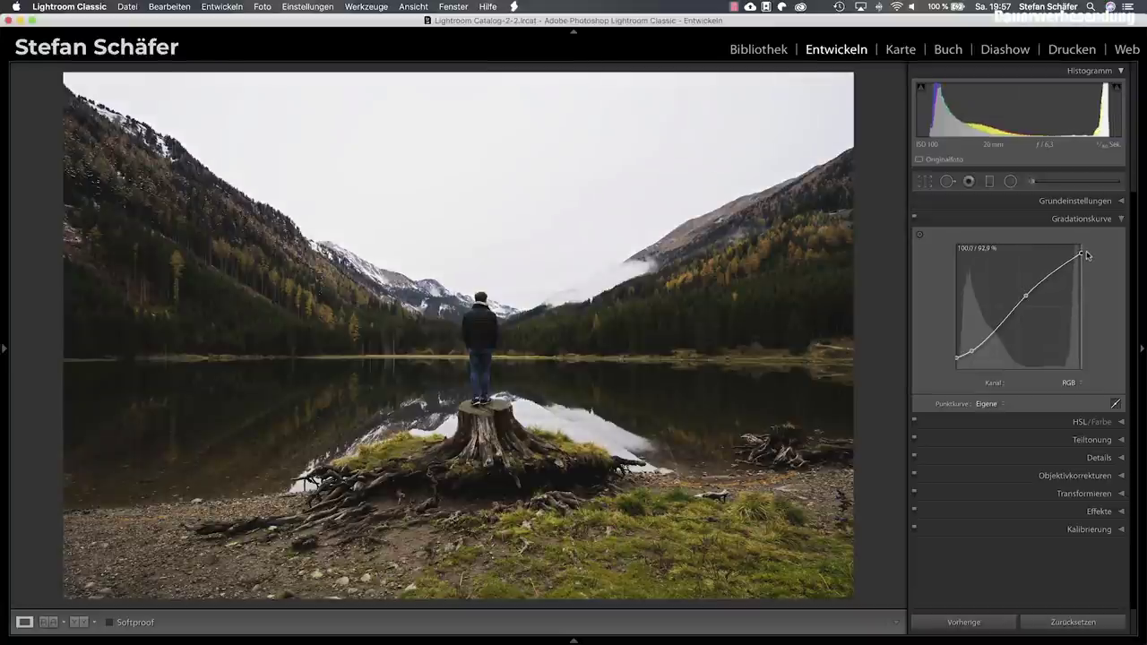
left_click(1057, 269)
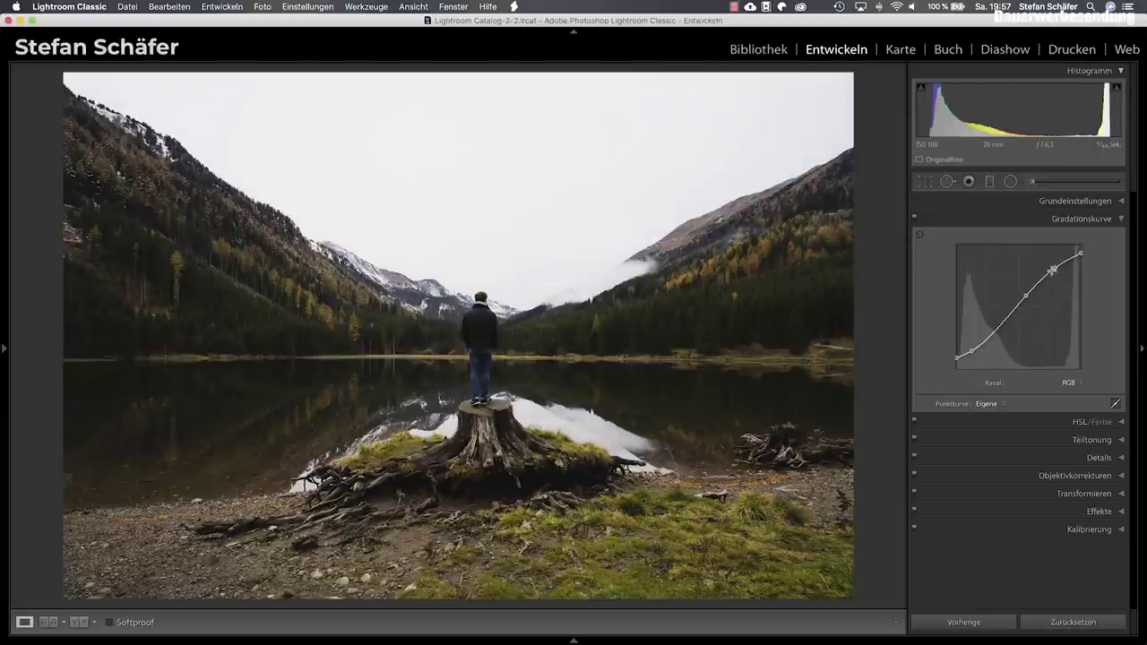
left_click_drag(970, 350, 977, 355)
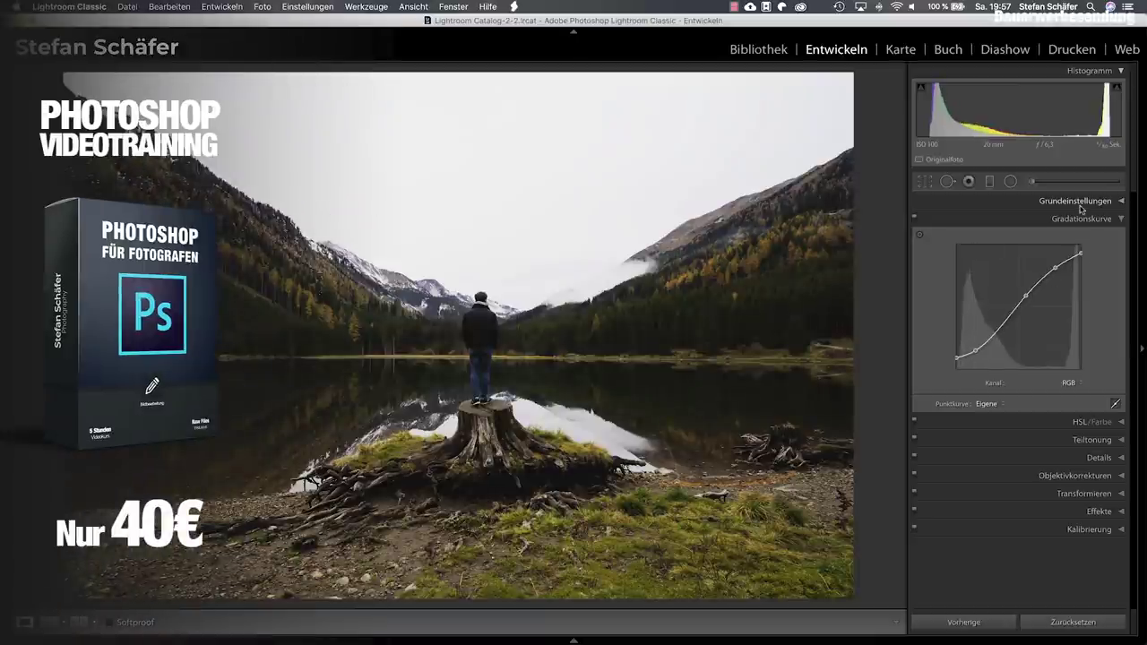
Set Blacks to −15 and overall Saturation to −10 in the Basic panel
left_click(1080, 205)
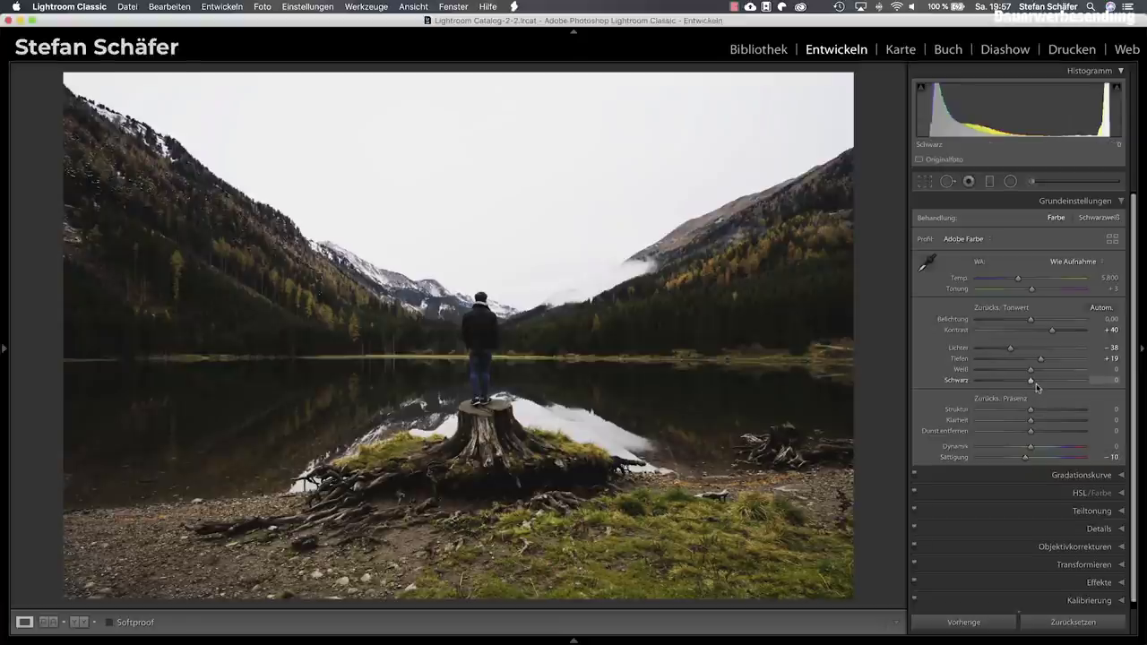
left_click_drag(1031, 382, 1027, 382)
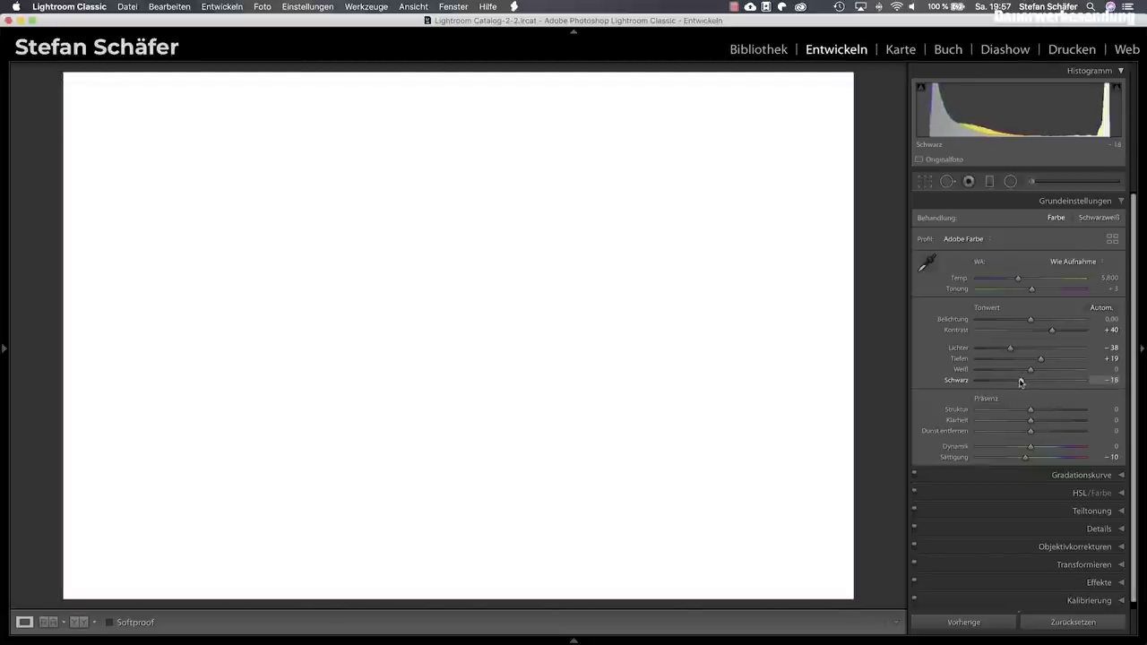
left_click_drag(1020, 382, 1023, 382)
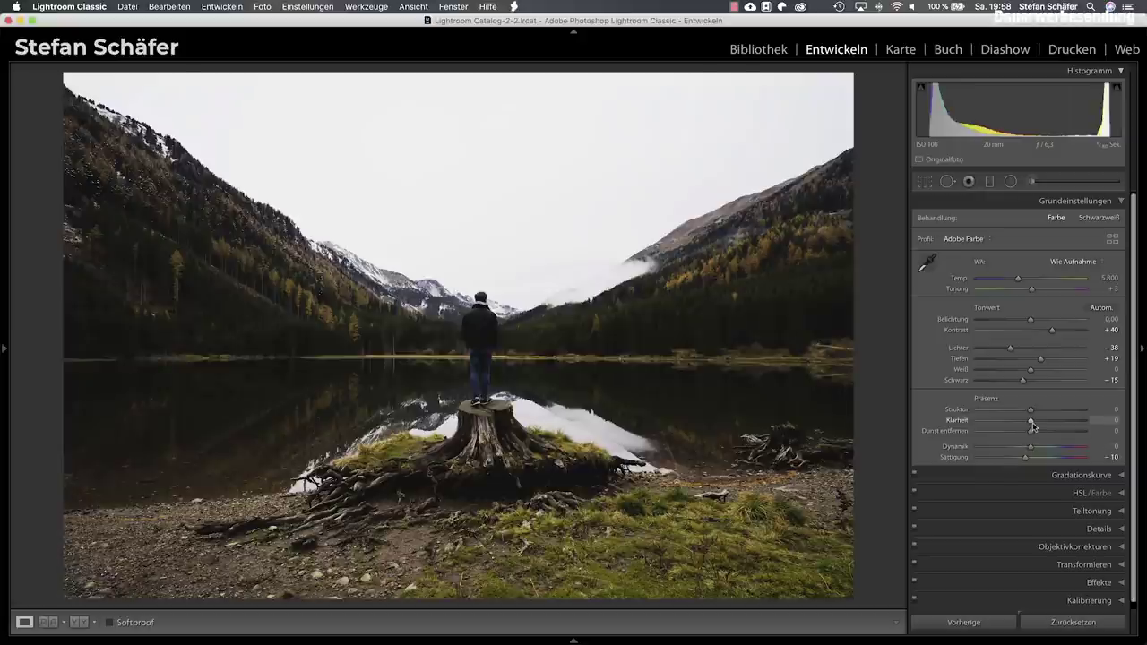
left_click(1081, 493)
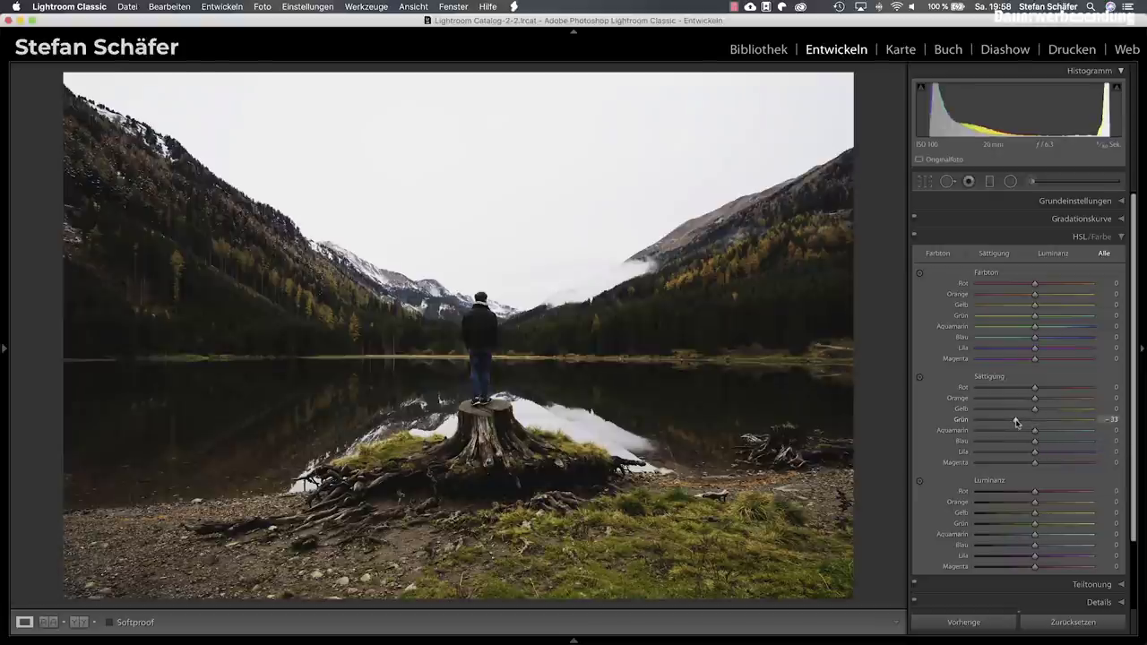
Set HSL Green saturation −55 and luminance −70, Yellow saturation −34 and luminance −10
left_click_drag(1003, 422, 1001, 421)
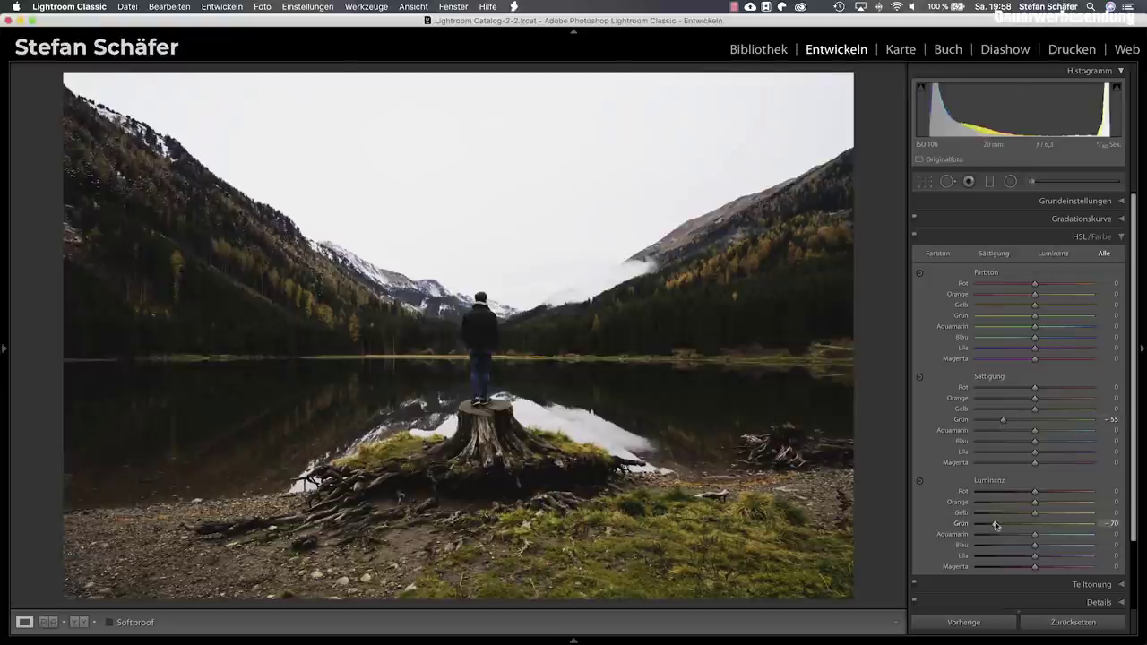
mouse_move(1011, 517)
left_mouse_down()
mouse_move(1047, 517)
mouse_move(1031, 517)
left_mouse_up()
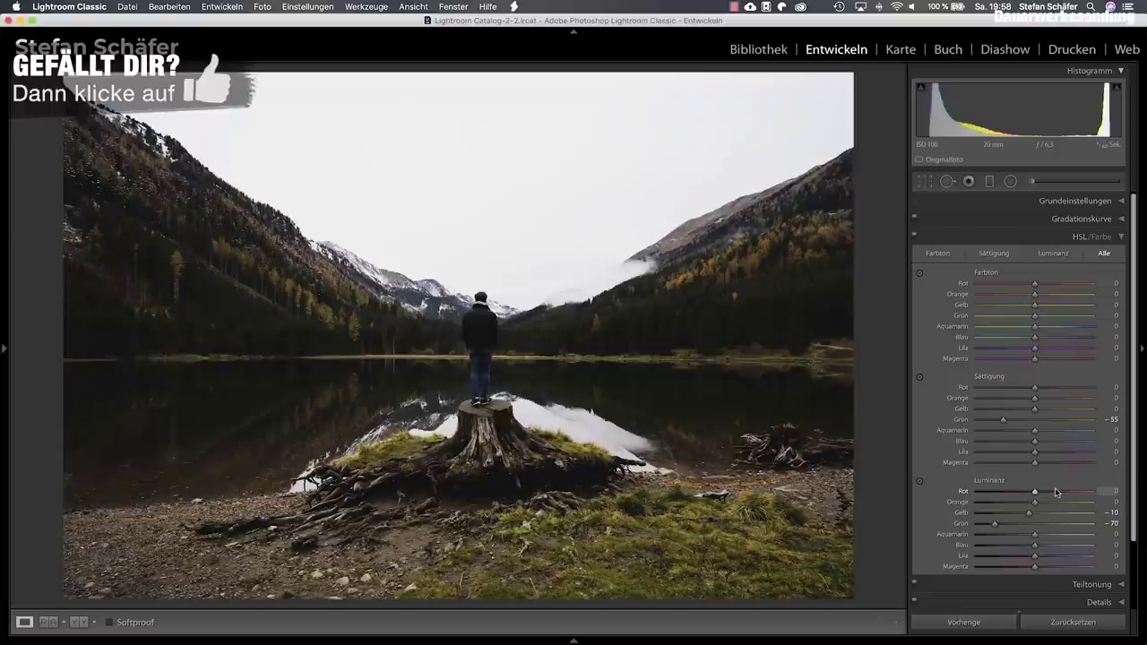
left_click(1017, 410)
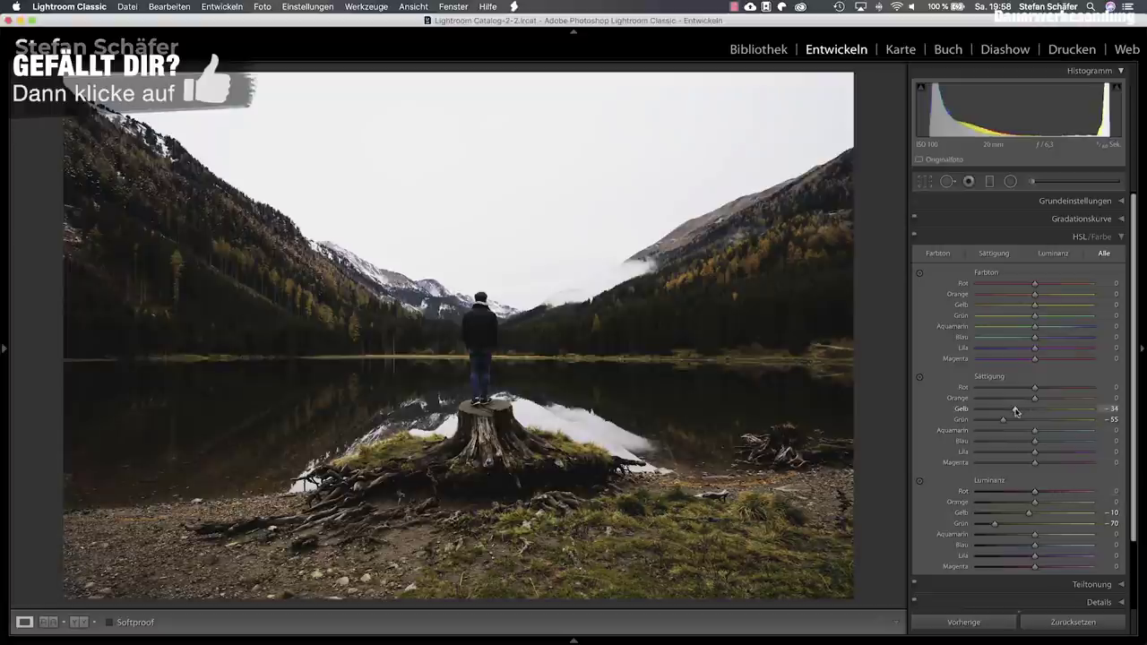
left_click_drag(1016, 409, 1014, 411)
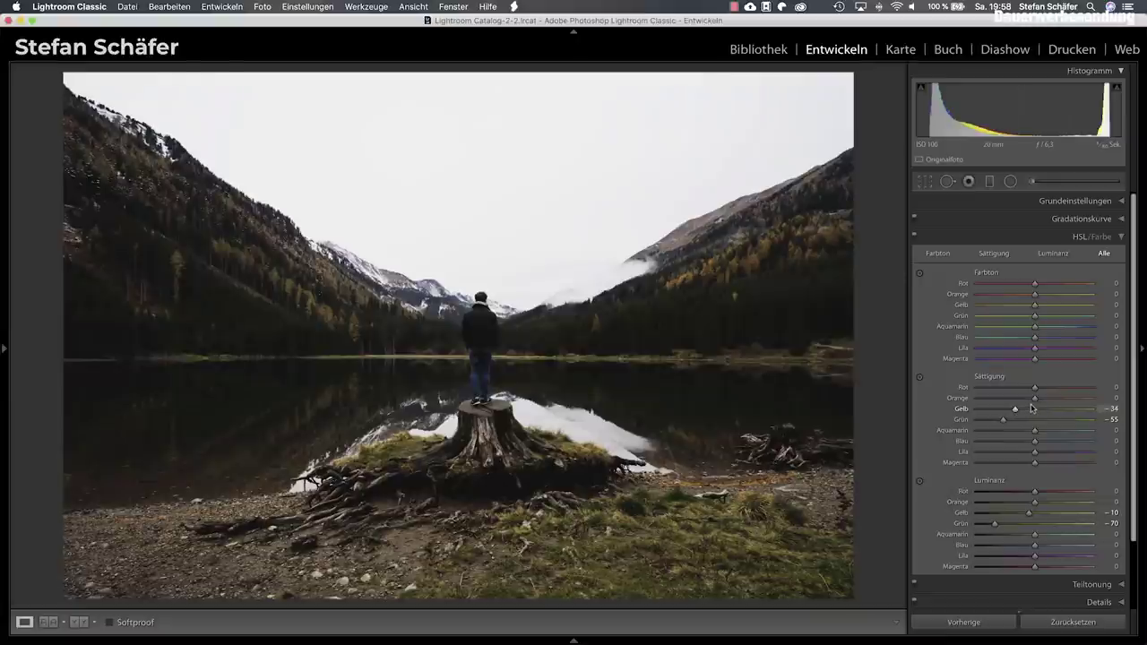
scroll(1045, 451, "down", 2)
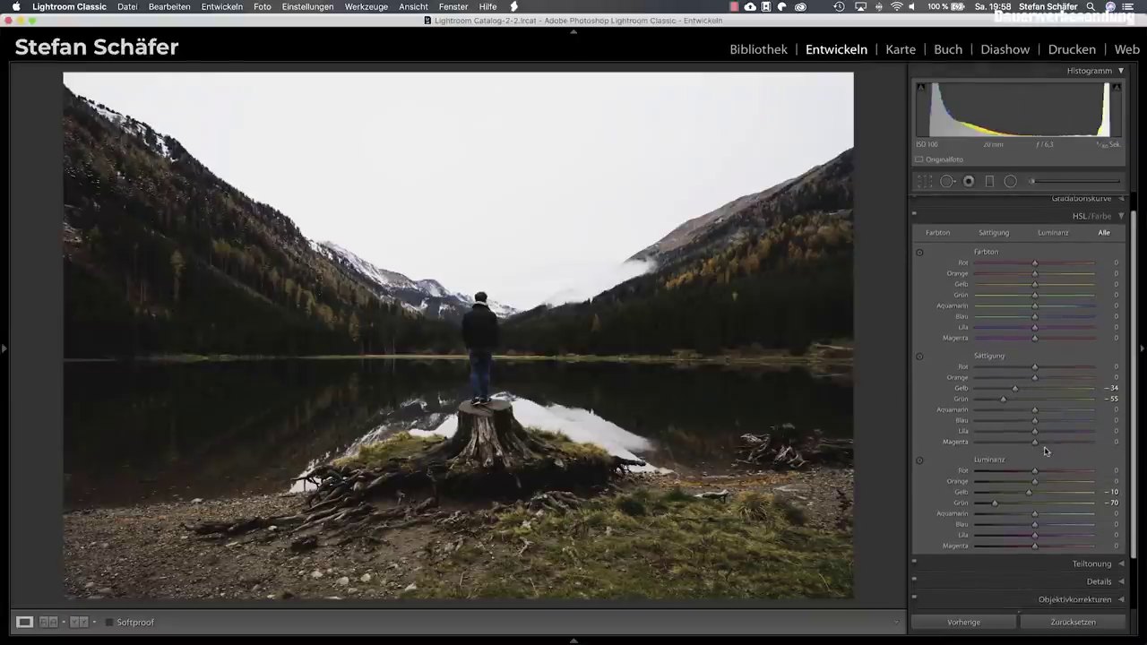
scroll(1039, 454, "down", 2)
scroll(1053, 510, "down", 1)
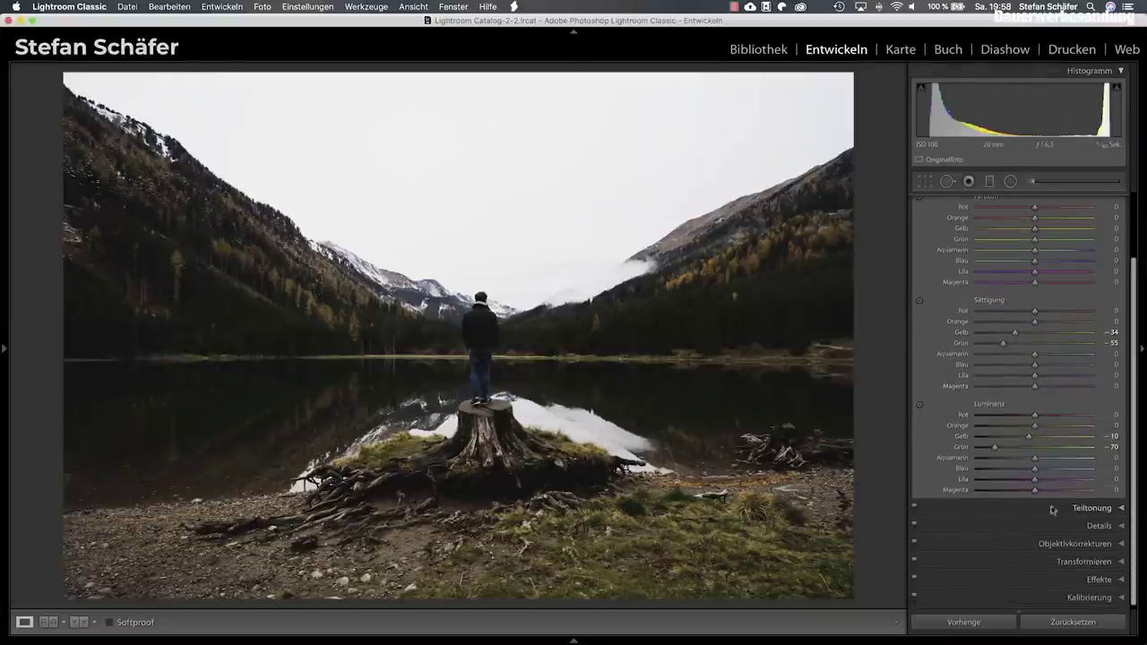
In Calibration, set the Blue Primary hue to −26 and the Shadows tint to −23
left_click(1091, 598)
left_click_drag(1031, 497, 1017, 499)
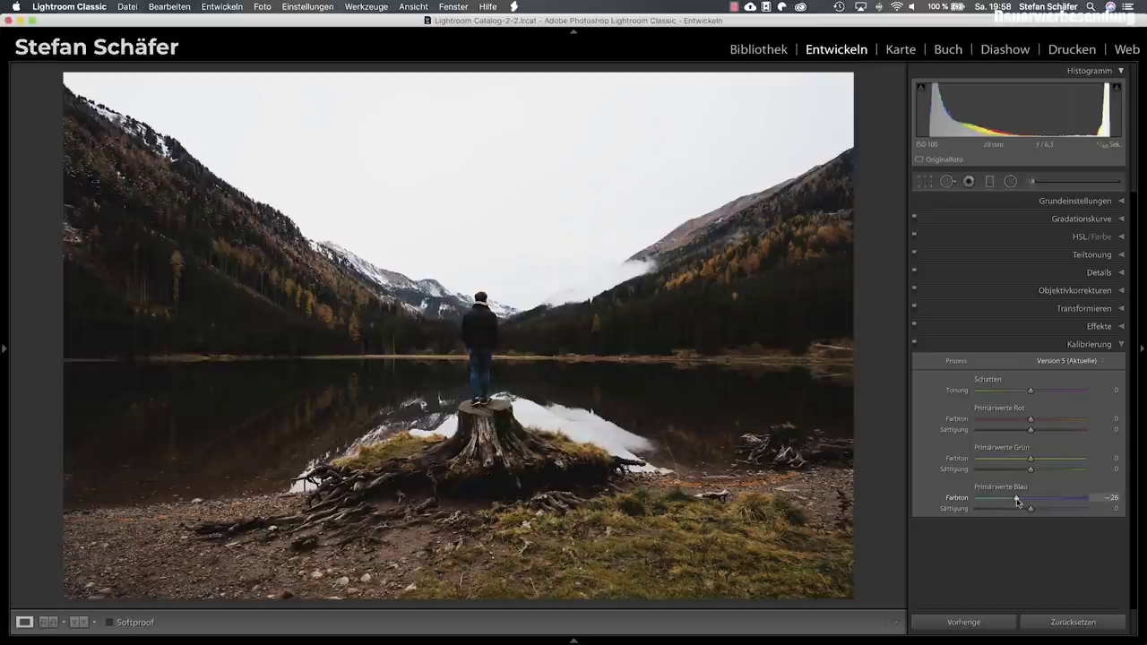
left_click_drag(1016, 500, 1018, 501)
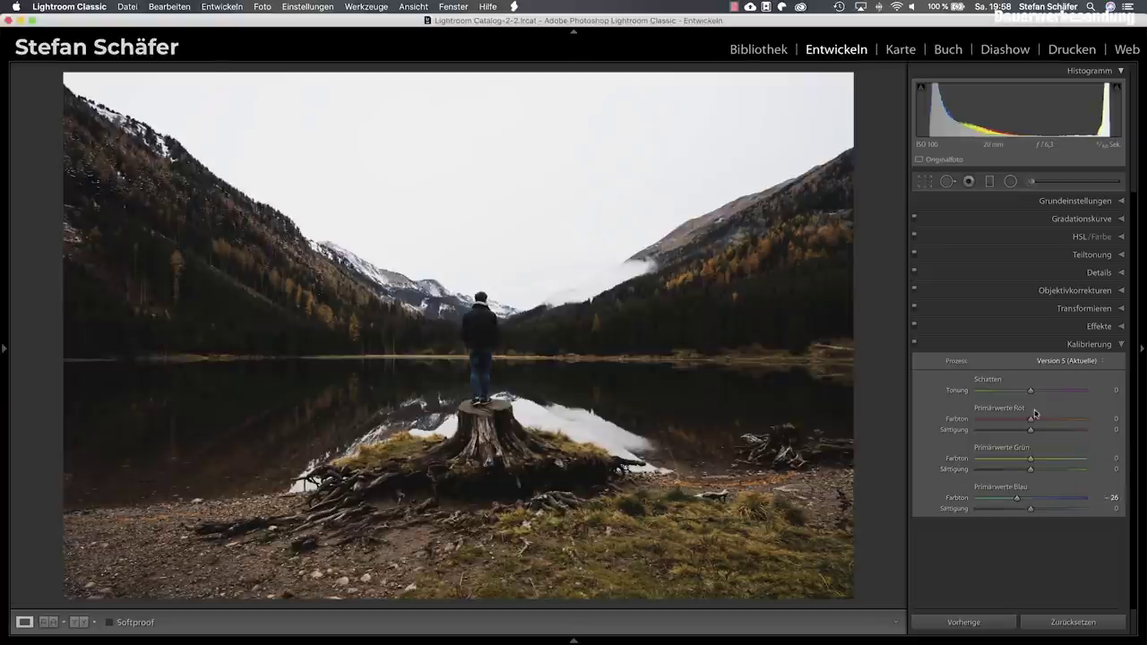
left_click_drag(1030, 393, 1020, 394)
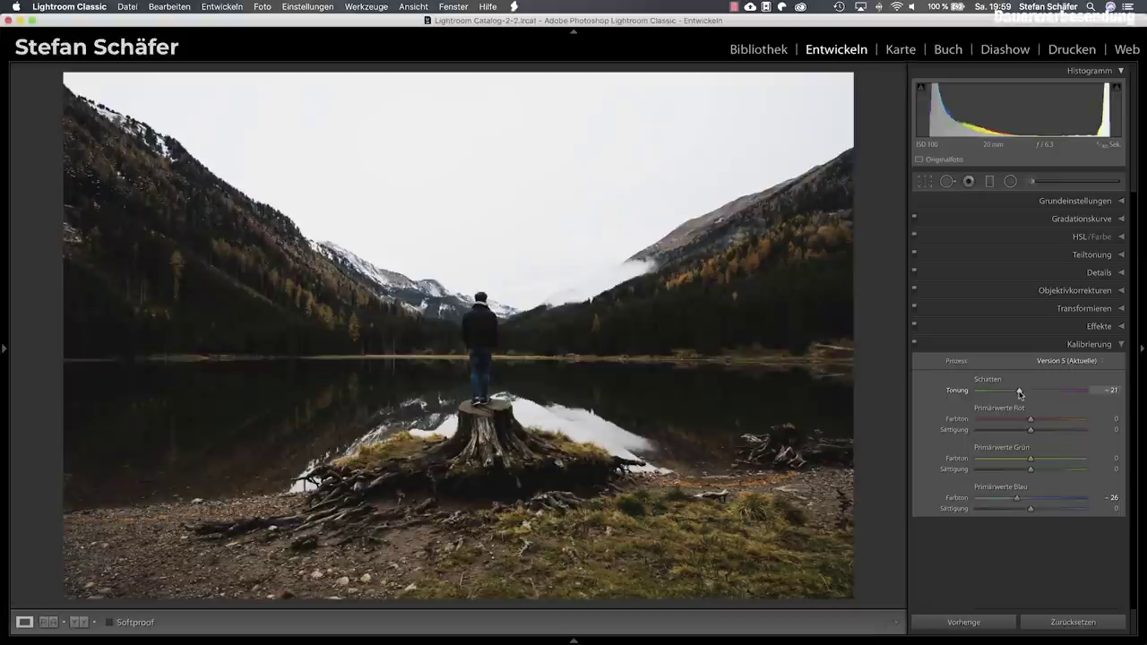
left_click(1083, 256)
Tone the split-toning shadows blue with hue 218 and saturation 15
left_click(1042, 342)
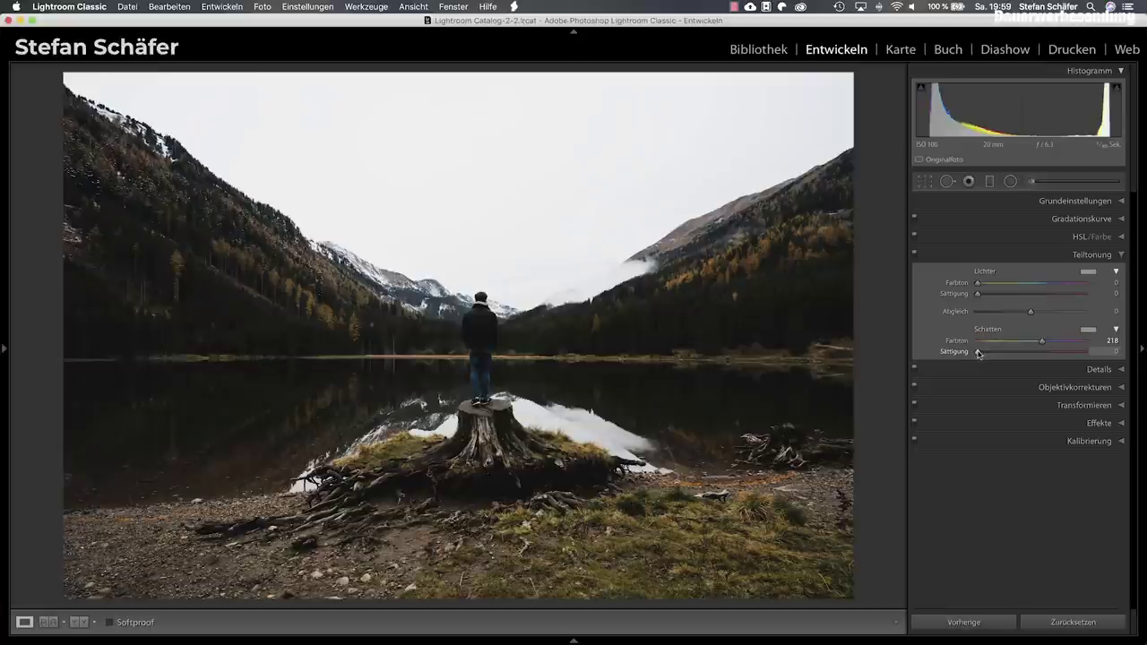
left_click_drag(985, 354, 989, 356)
left_click_drag(991, 355, 993, 355)
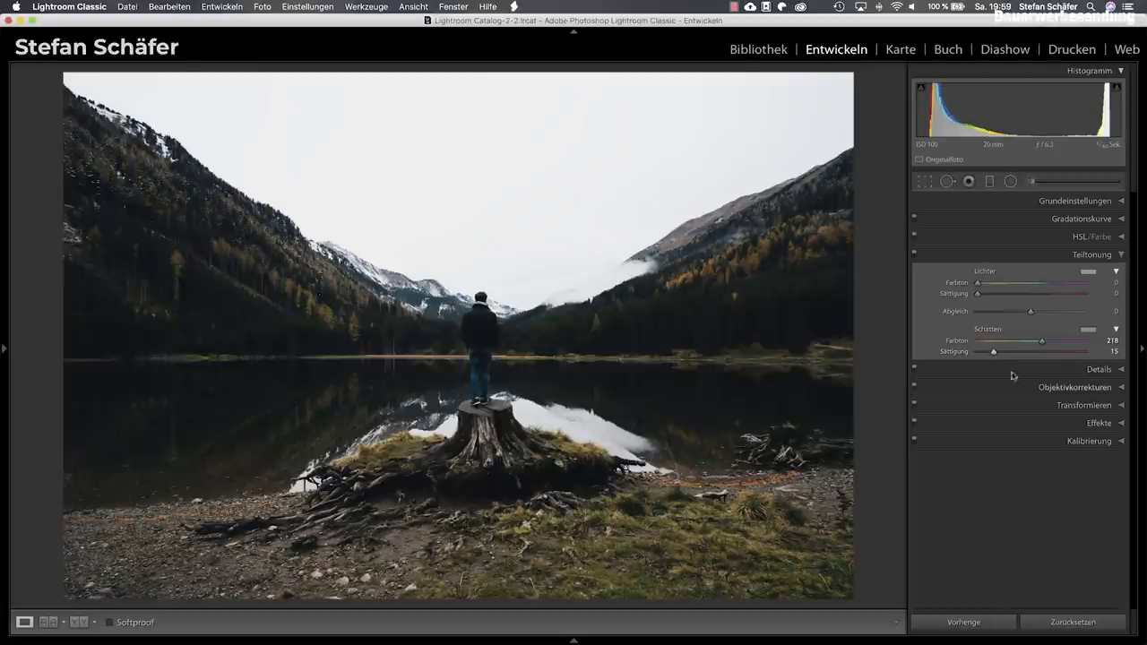
Push the calibration Blue Primary hue further to −40 and switch to the Adjustment Brush
left_click(1054, 441)
left_click_drag(1017, 500, 1009, 501)
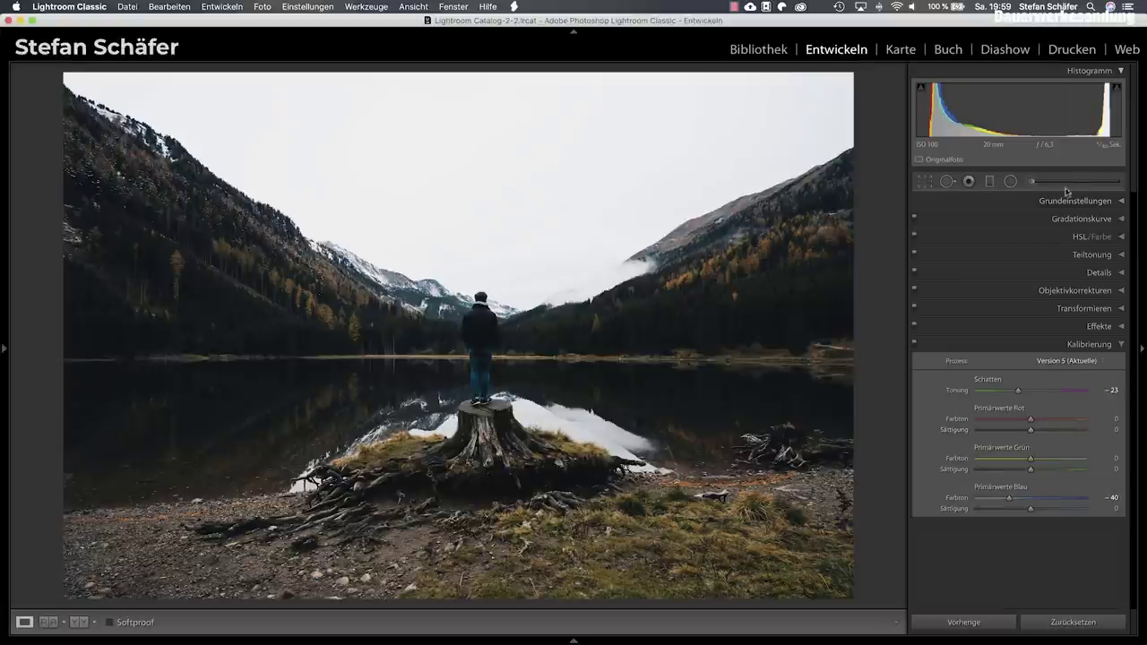
left_click(1032, 181)
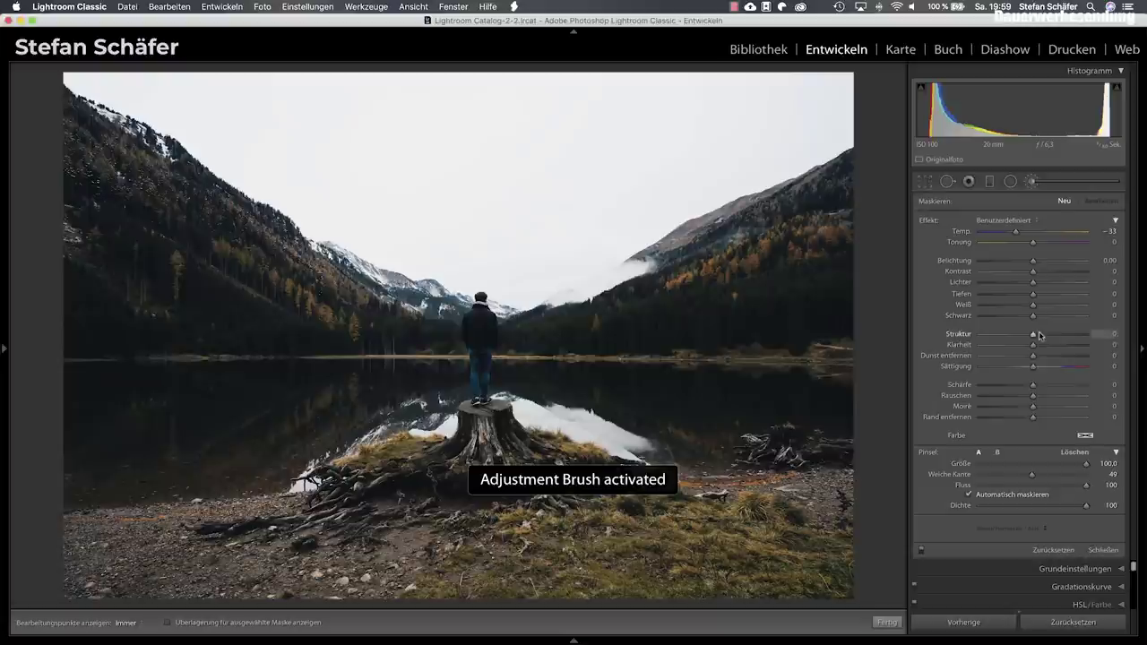
Reset the brush effects, then set brush Contrast 31, Texture 30 and Clarity 30
key("alt")
left_click(927, 222, "alt")
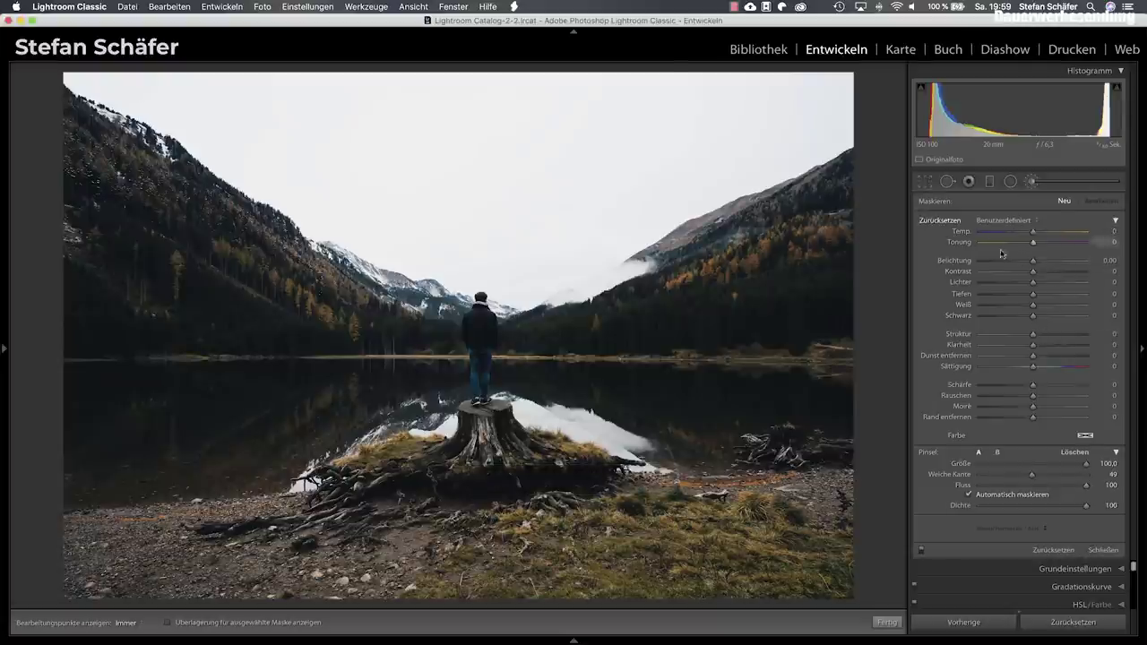
left_click(1050, 272)
left_click(1048, 334)
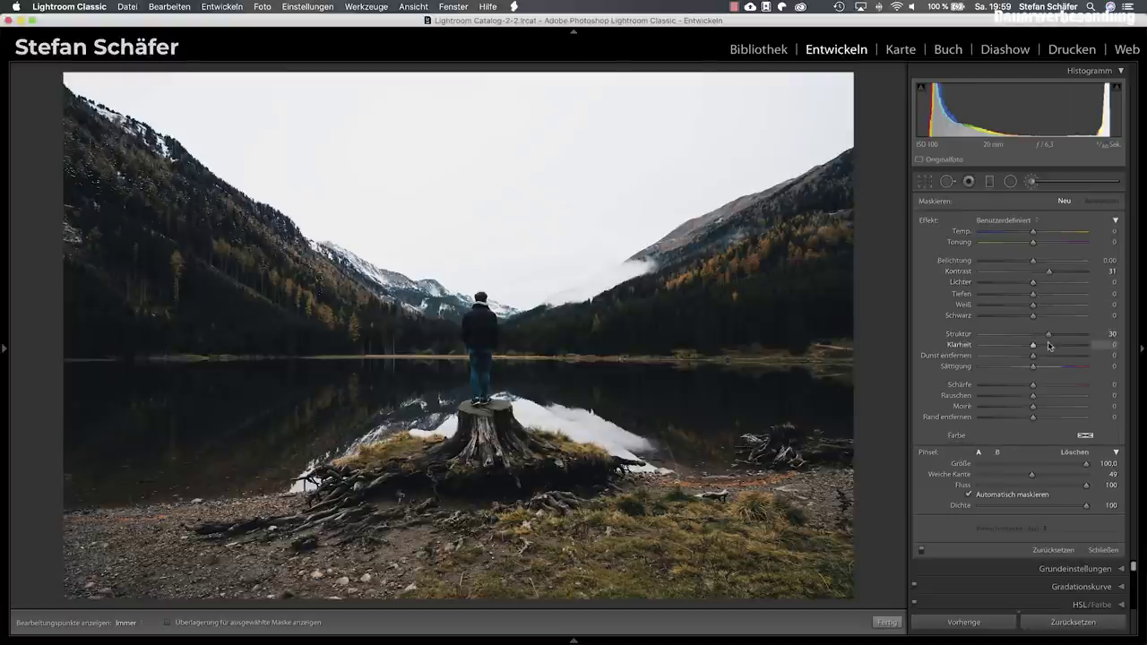
left_click(1049, 345)
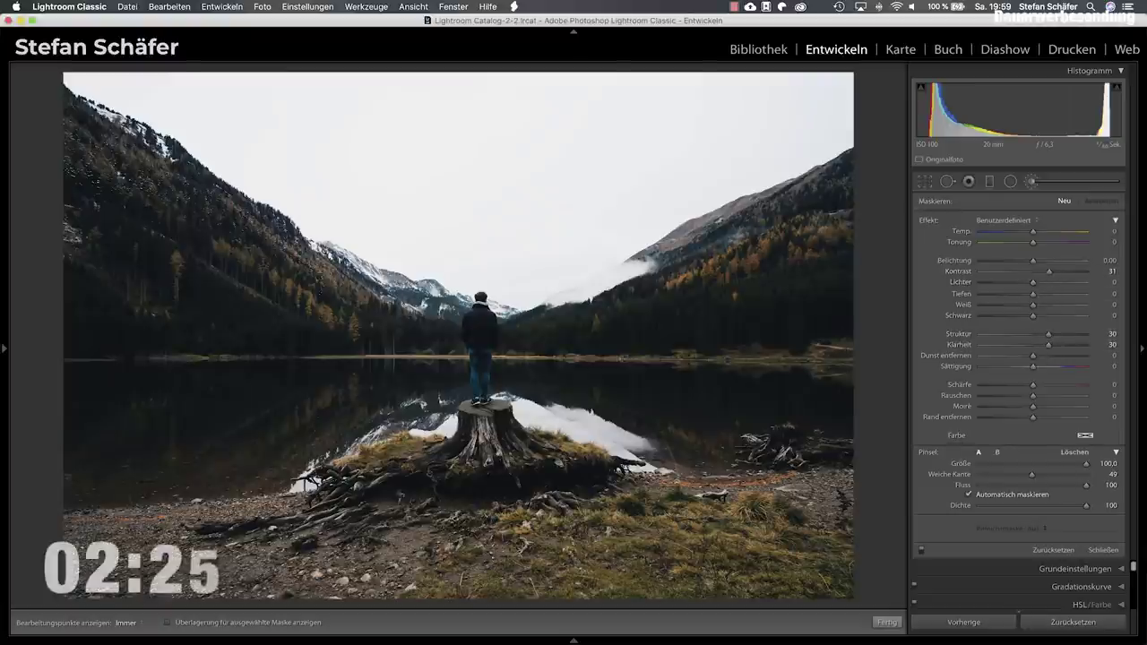
scroll(757, 554, "down", 2)
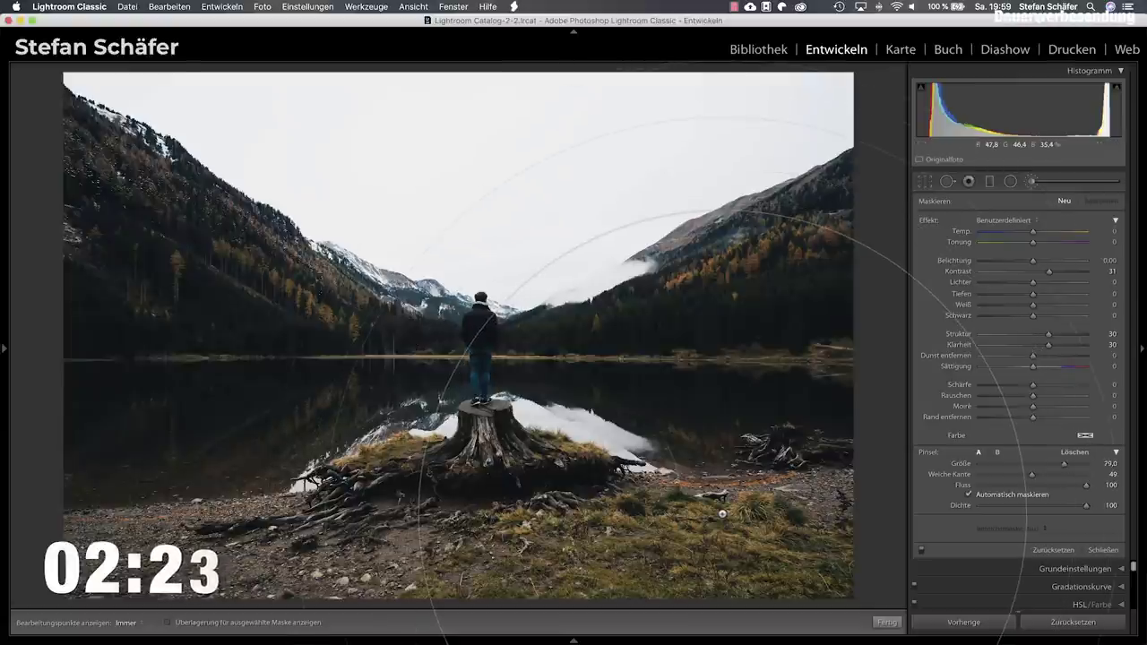
scroll(722, 514, "down", 5)
scroll(722, 514, "down", 1)
scroll(723, 515, "down", 1)
scroll(722, 514, "down", 1)
scroll(722, 514, "down", 1)
scroll(722, 514, "down", 1)
Paint across the foreground ground, then settle it at Contrast −20, Texture 13, Clarity 15
key("h")
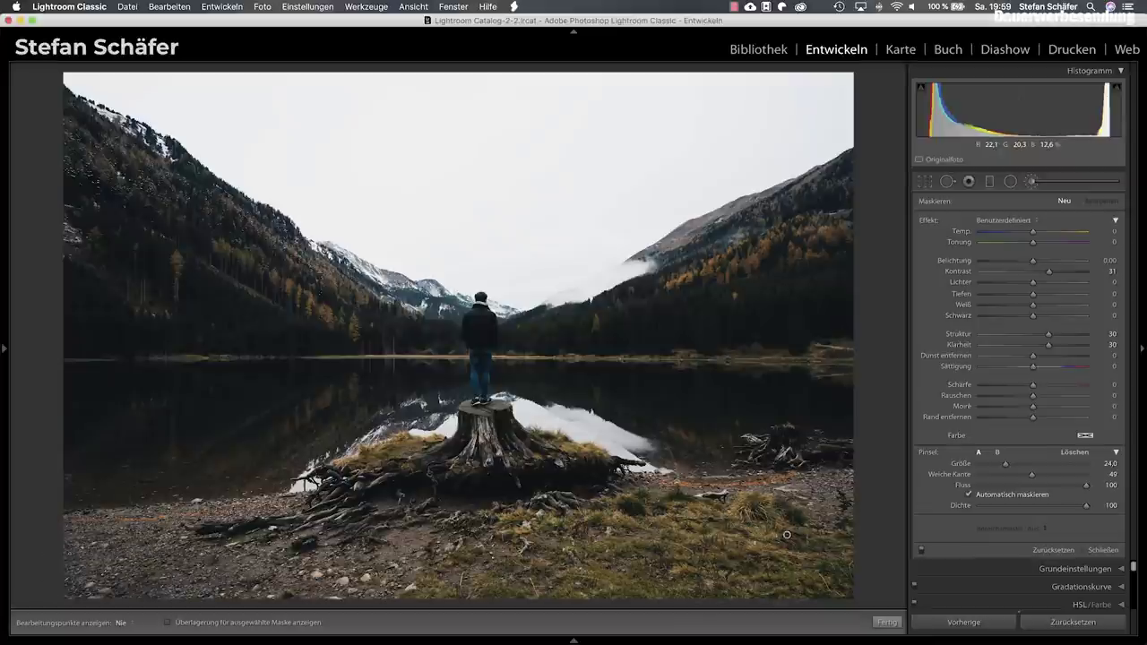
left_click_drag(824, 569, 89, 569)
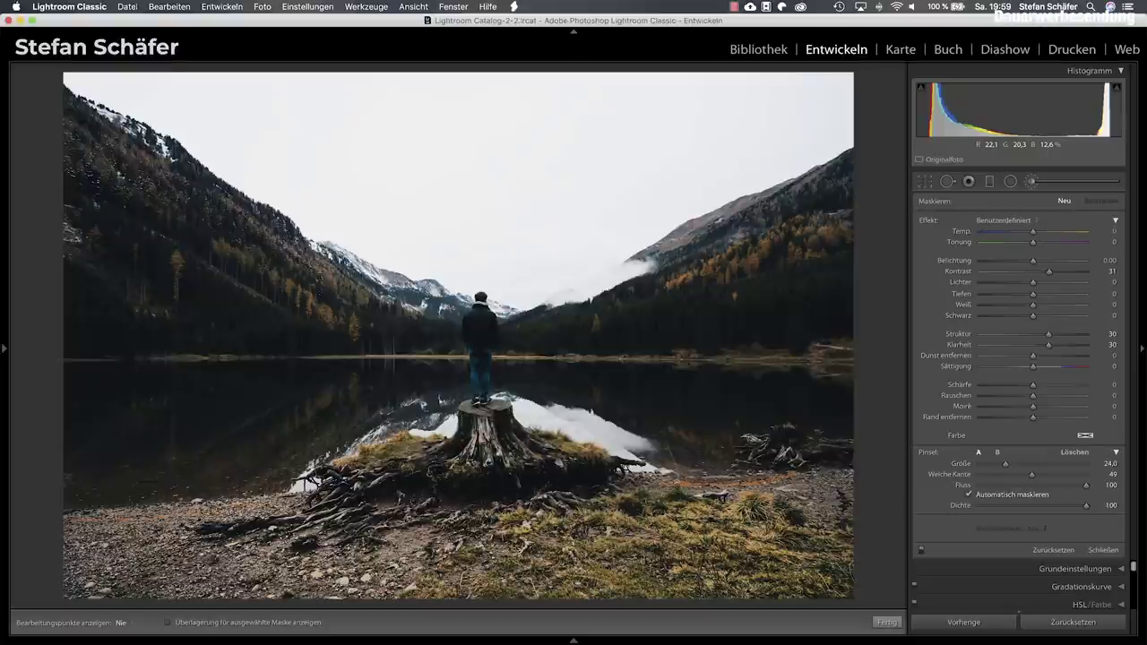
key("h")
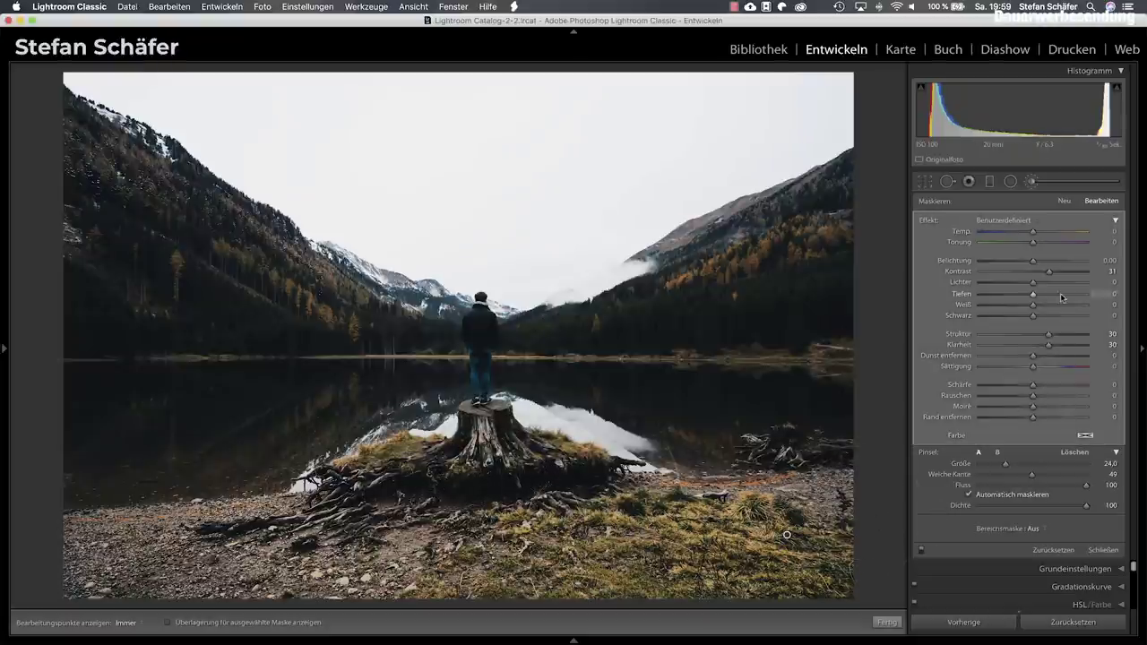
left_click_drag(1045, 346, 1042, 340)
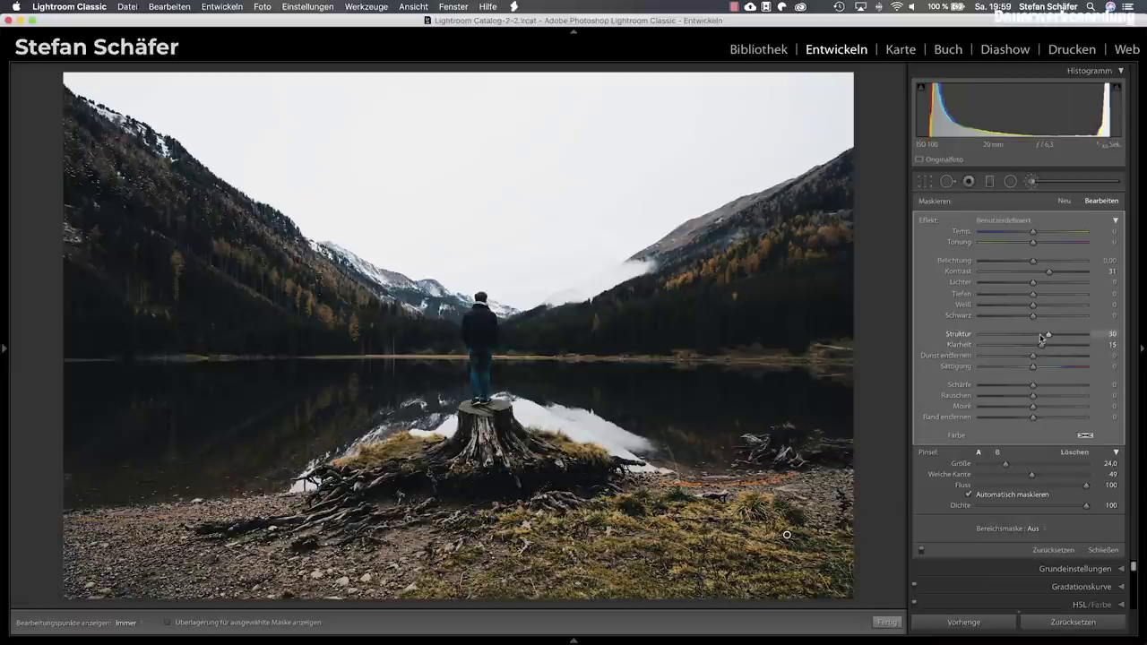
left_click_drag(1049, 271, 1028, 277)
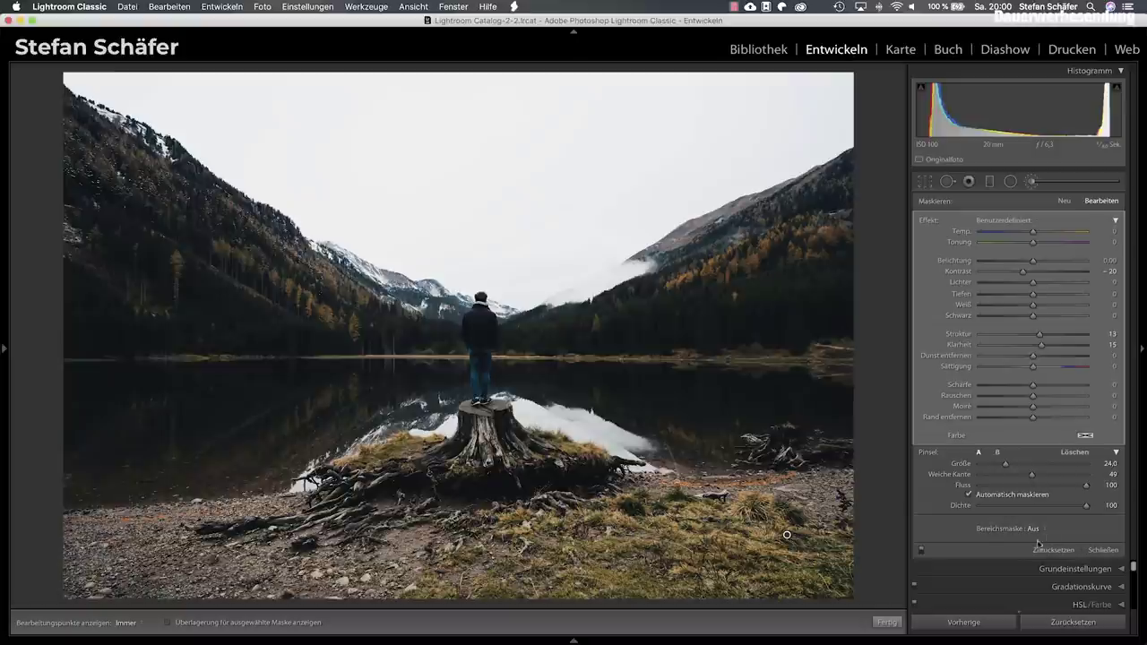
Finish the brush and start a zeroed radial filter with negative Dehaze and Contrast −30
left_click(885, 622)
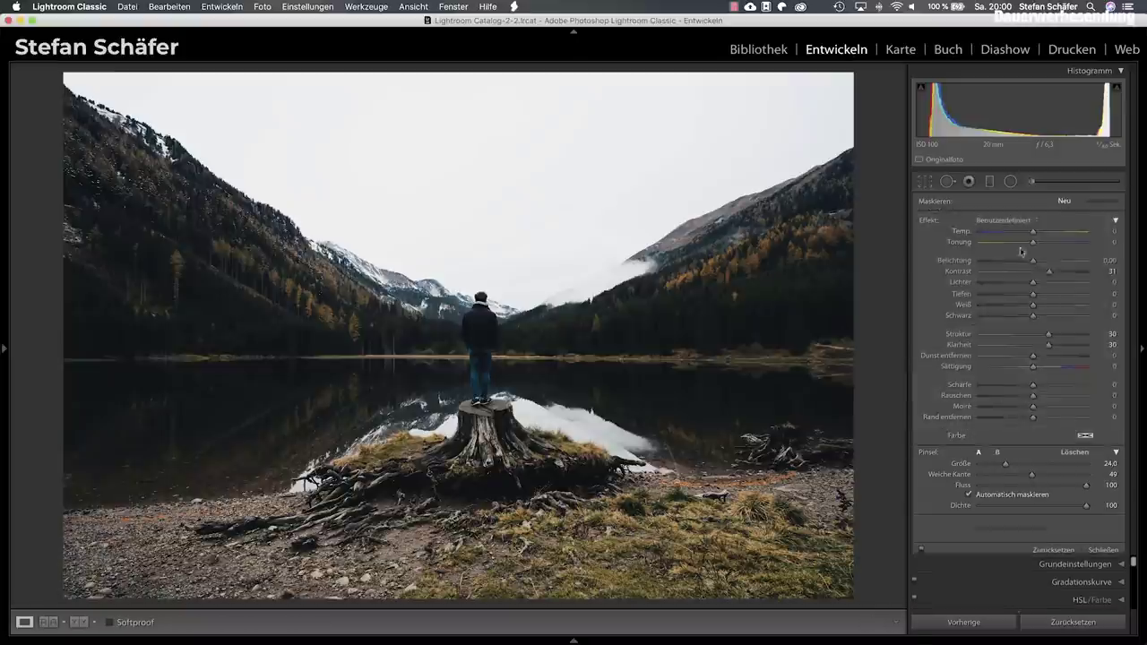
left_click(1011, 181)
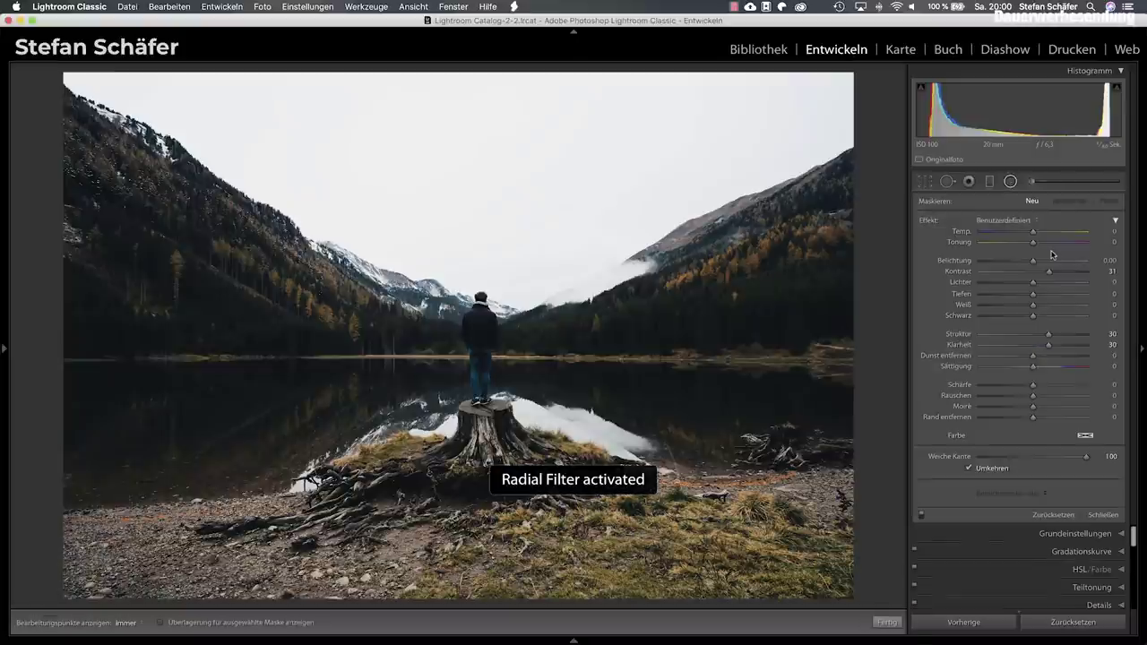
left_click(929, 221, "alt")
left_click_drag(1033, 358, 1025, 358)
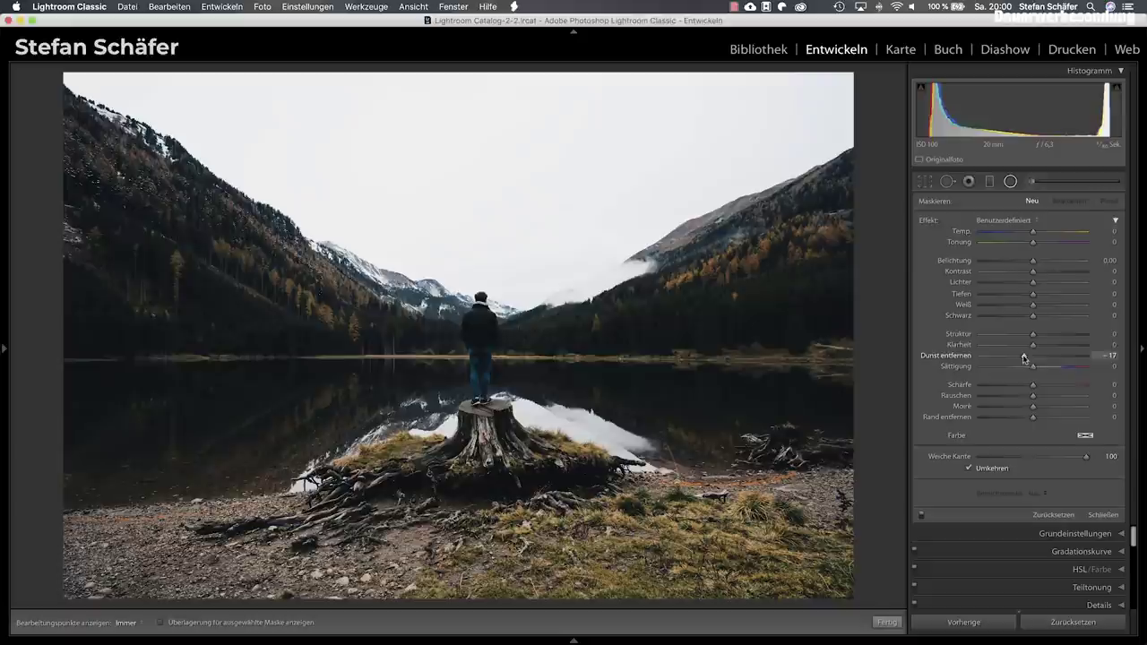
left_click_drag(1032, 271, 1037, 261)
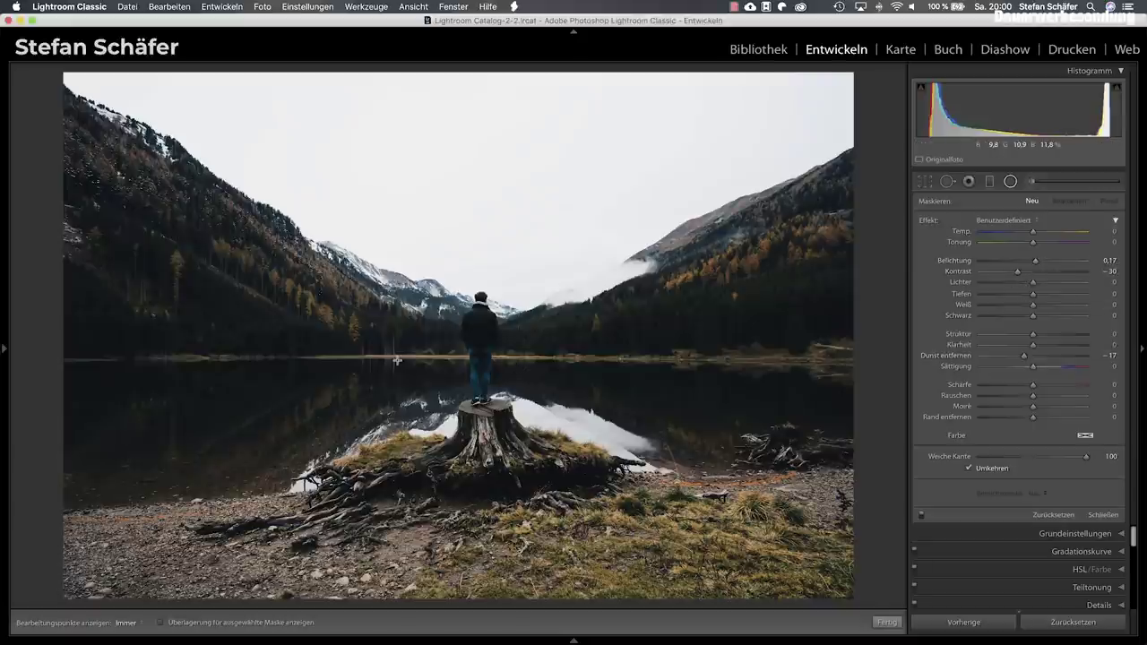
Draw and size the radial ellipse over the whole lake horizon, fine-tuning its haze
left_click_drag(407, 359, 826, 395)
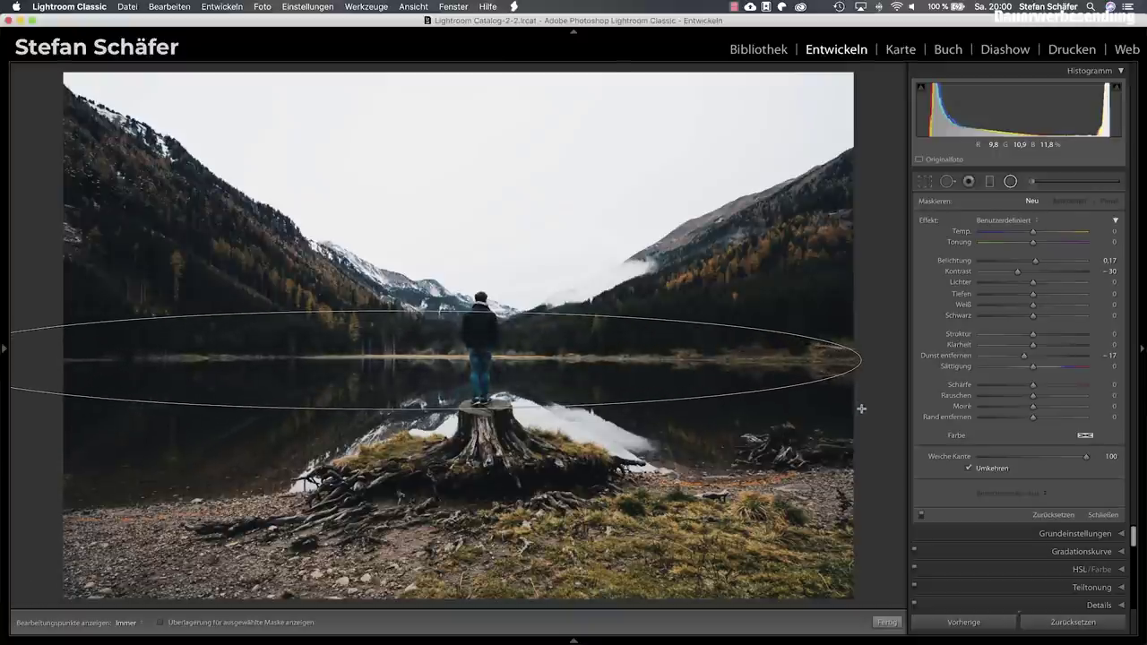
left_click_drag(826, 395, 860, 405)
left_click_drag(502, 359, 543, 346)
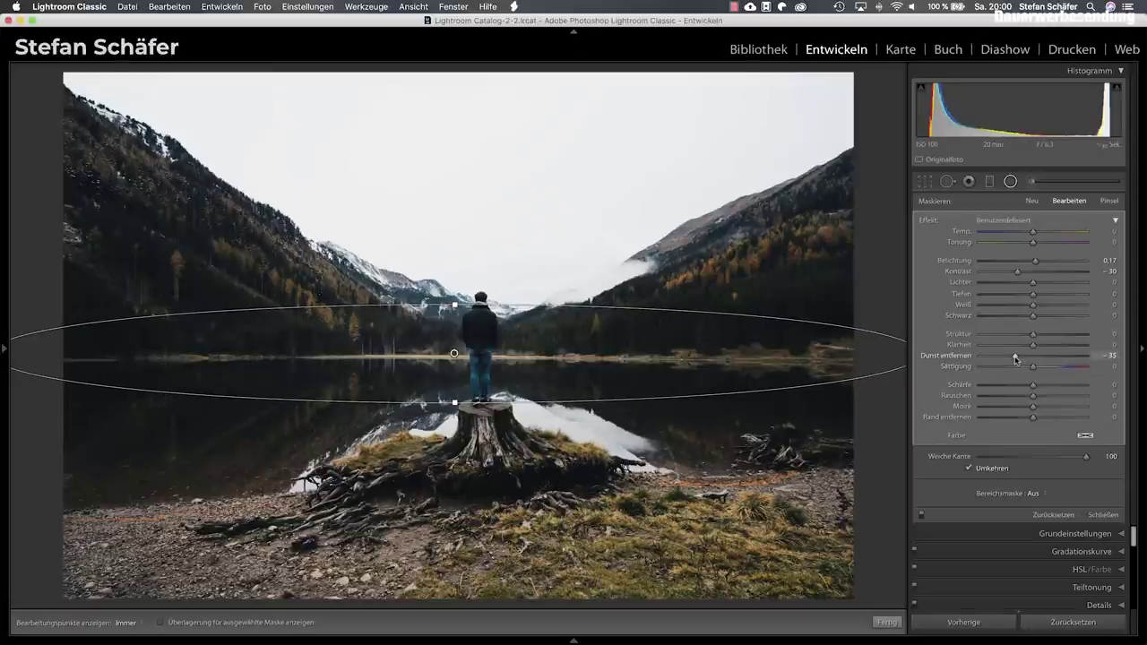
left_click_drag(1015, 360, 1026, 360)
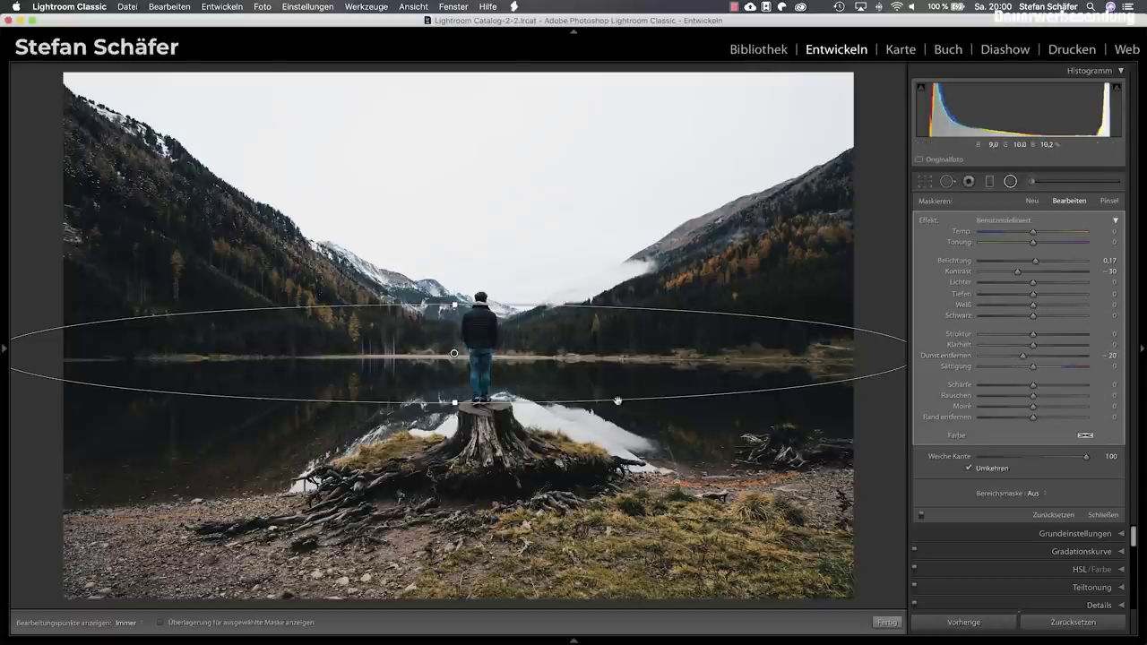
left_click_drag(456, 399, 453, 410)
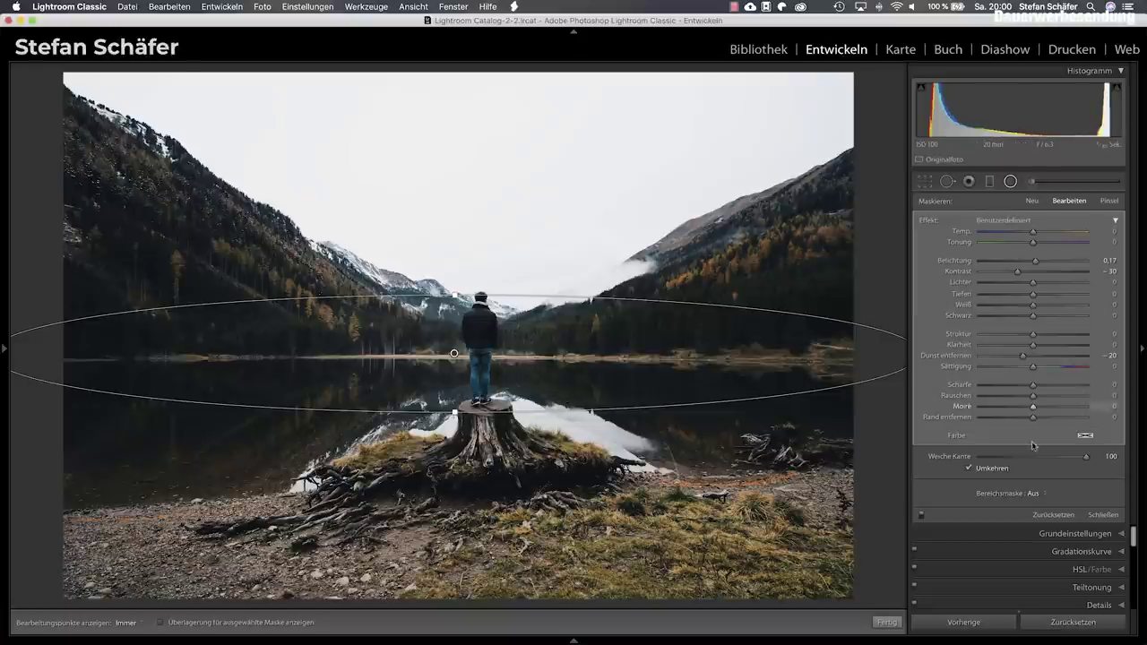
Leave the range mask off, erase the haze from the standing person, and finish the filter
left_click(1033, 495)
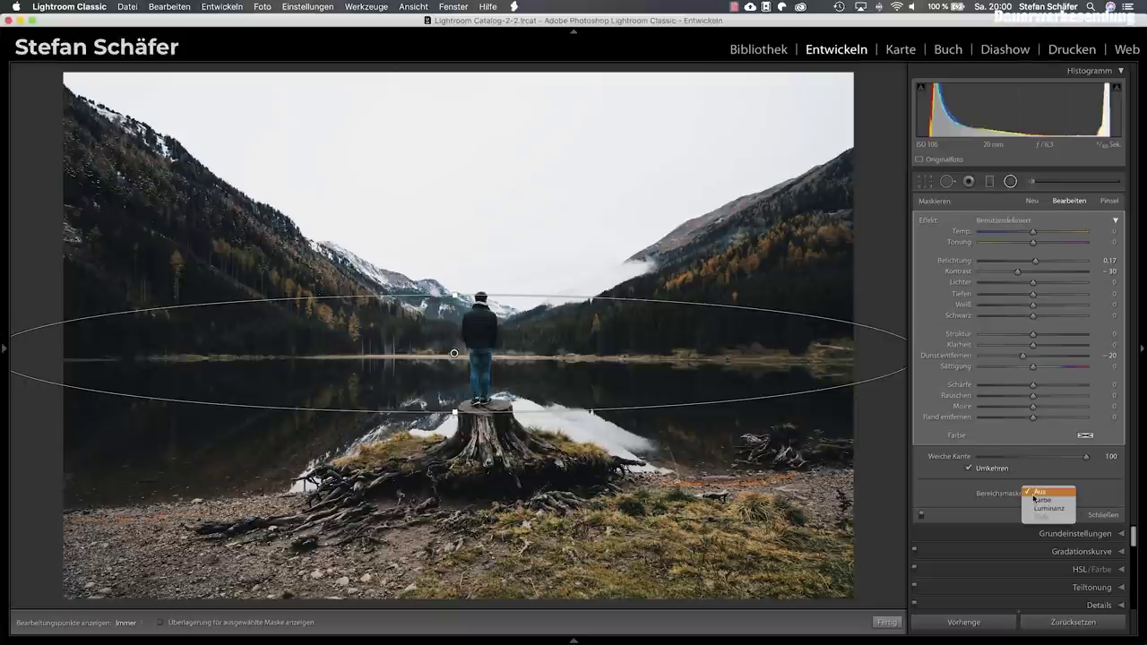
left_click(917, 500)
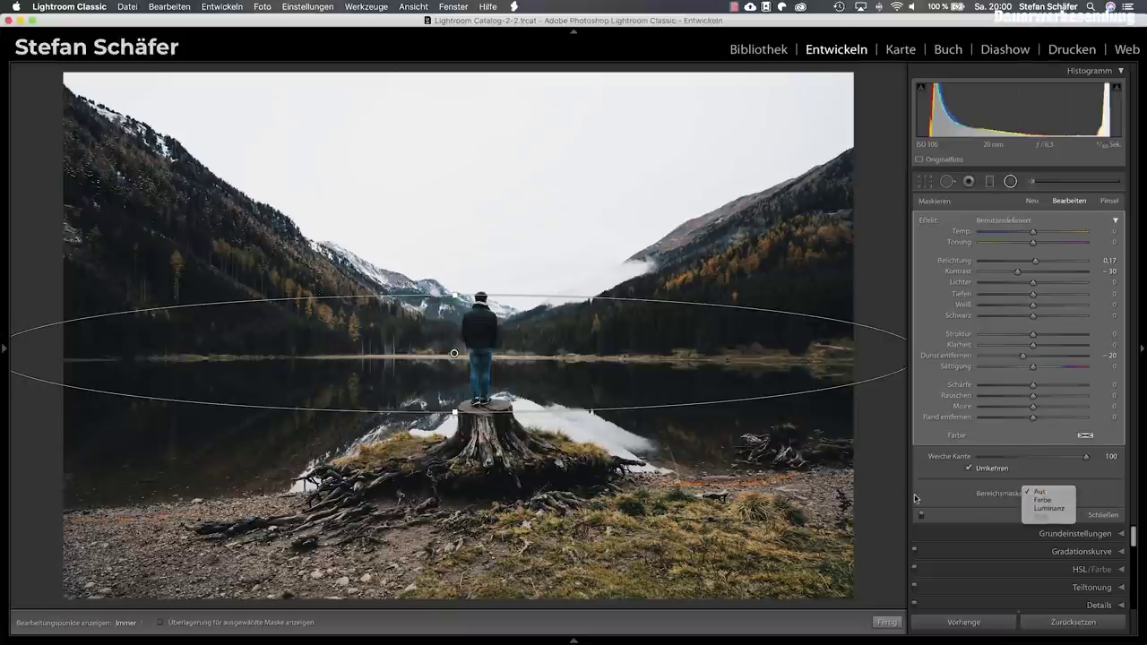
left_click(1103, 202)
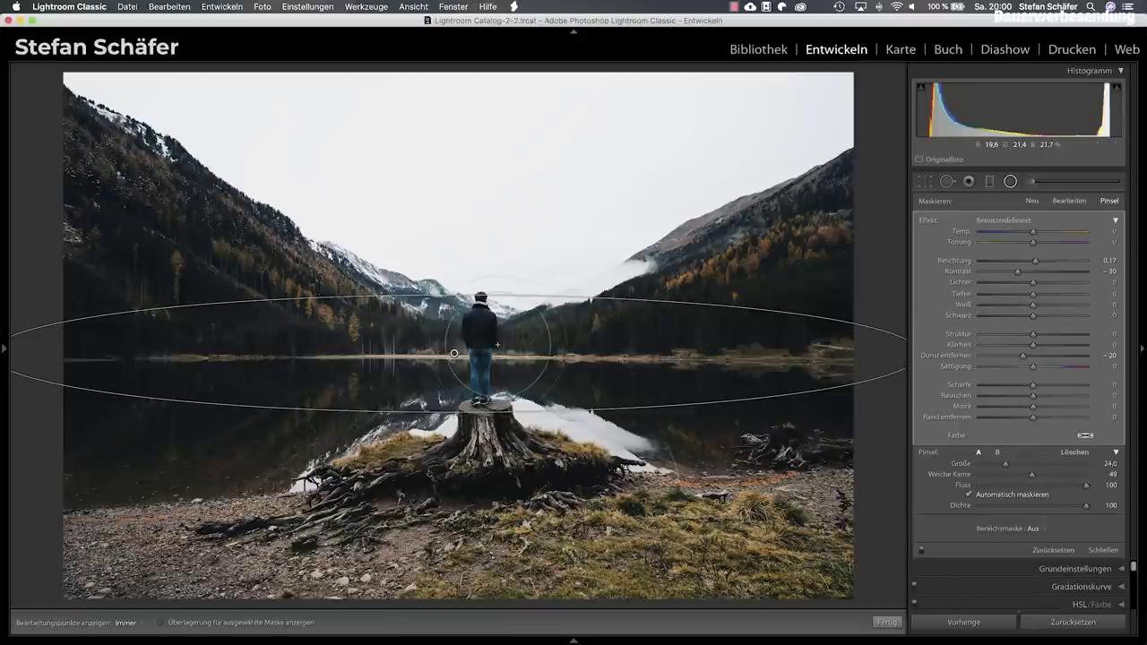
key("alt")
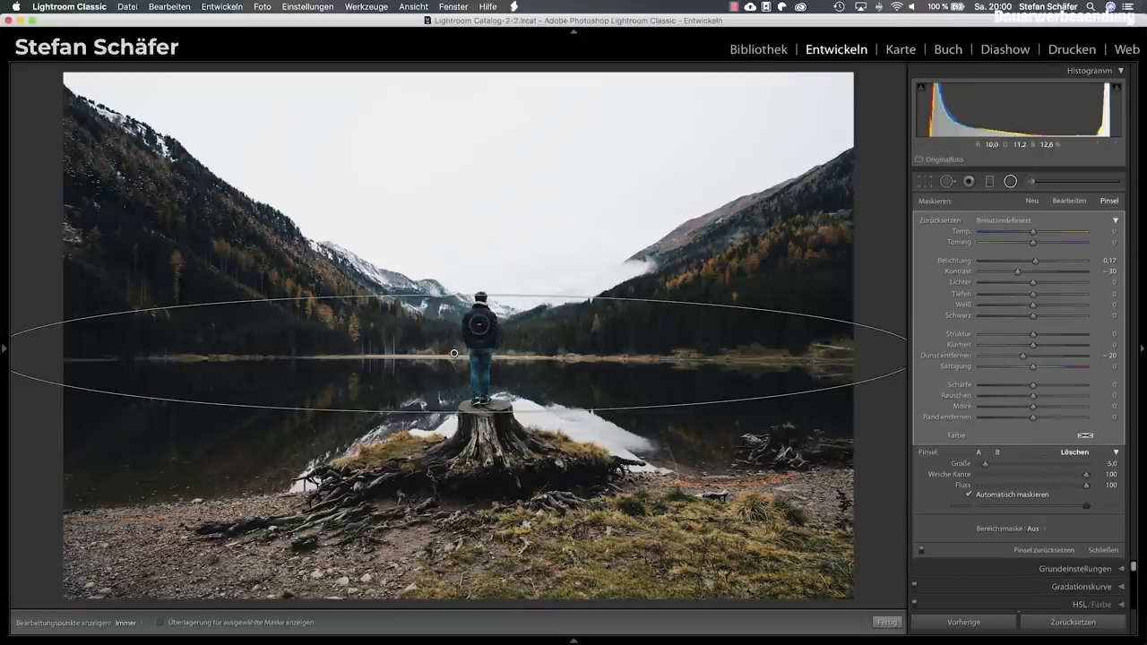
key("h")
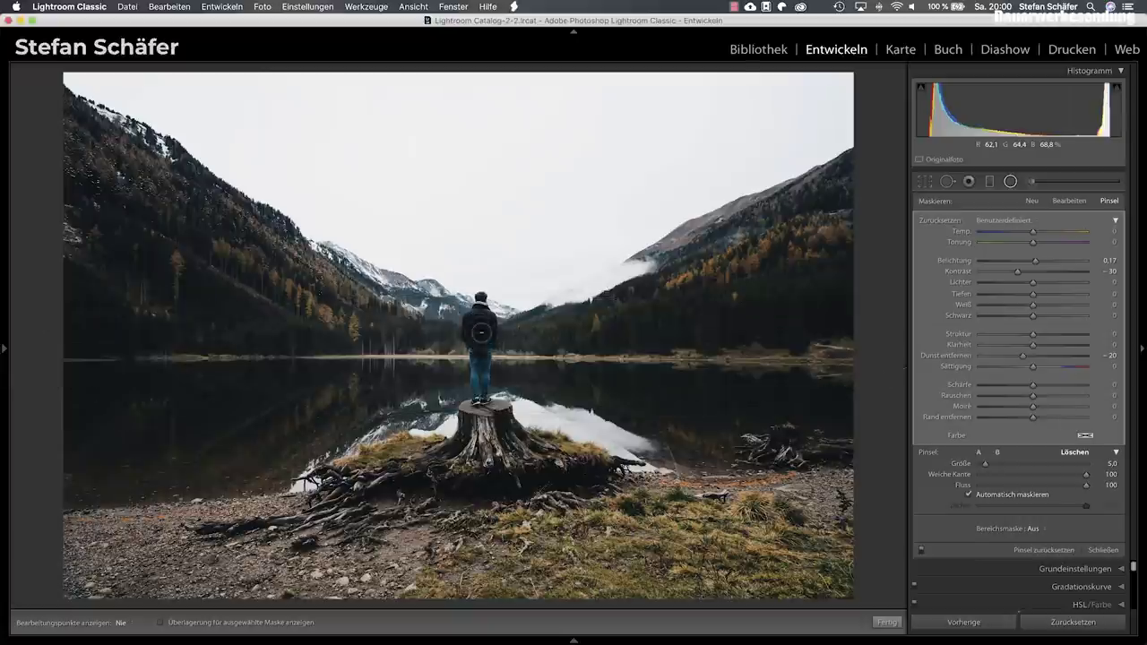
mouse_move(482, 376)
left_mouse_down()
mouse_move(481, 309)
mouse_move(477, 353)
left_mouse_up()
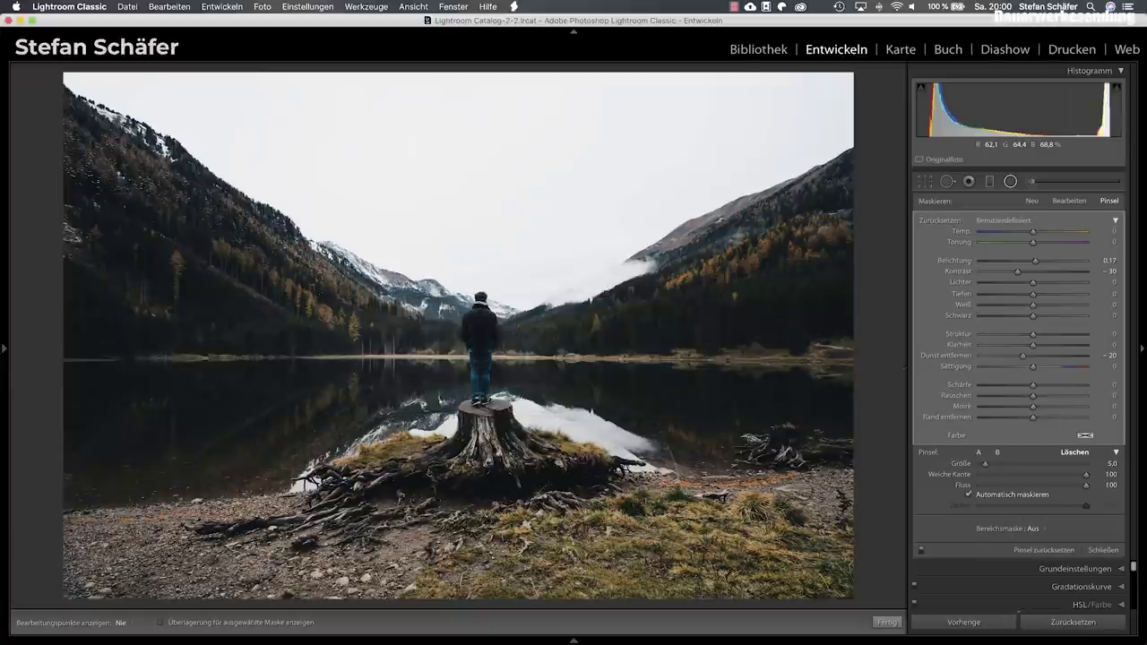
key("h")
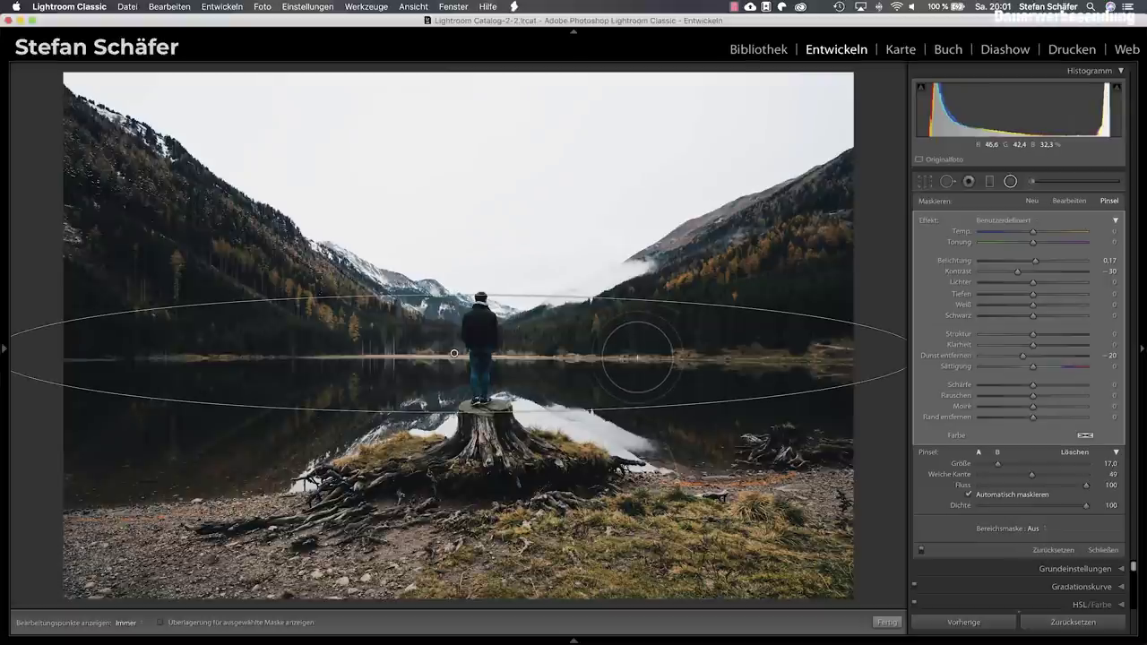
left_click(888, 625)
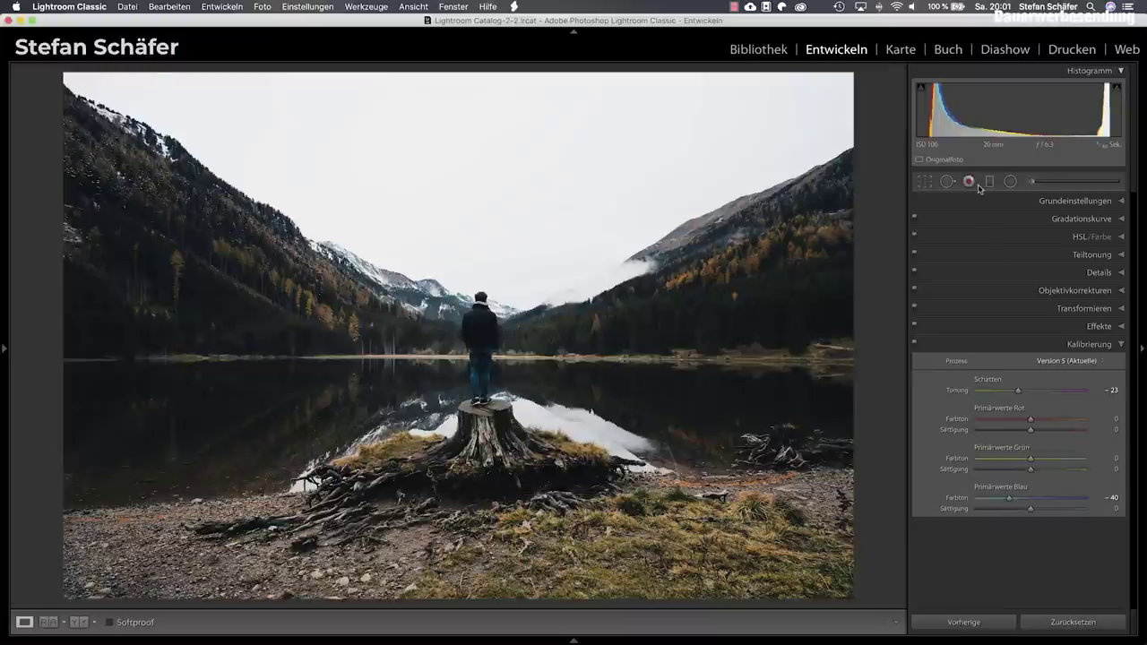
Drag a graduated filter from the top of the sky to the horizon with Exposure −0.5
left_click(987, 183)
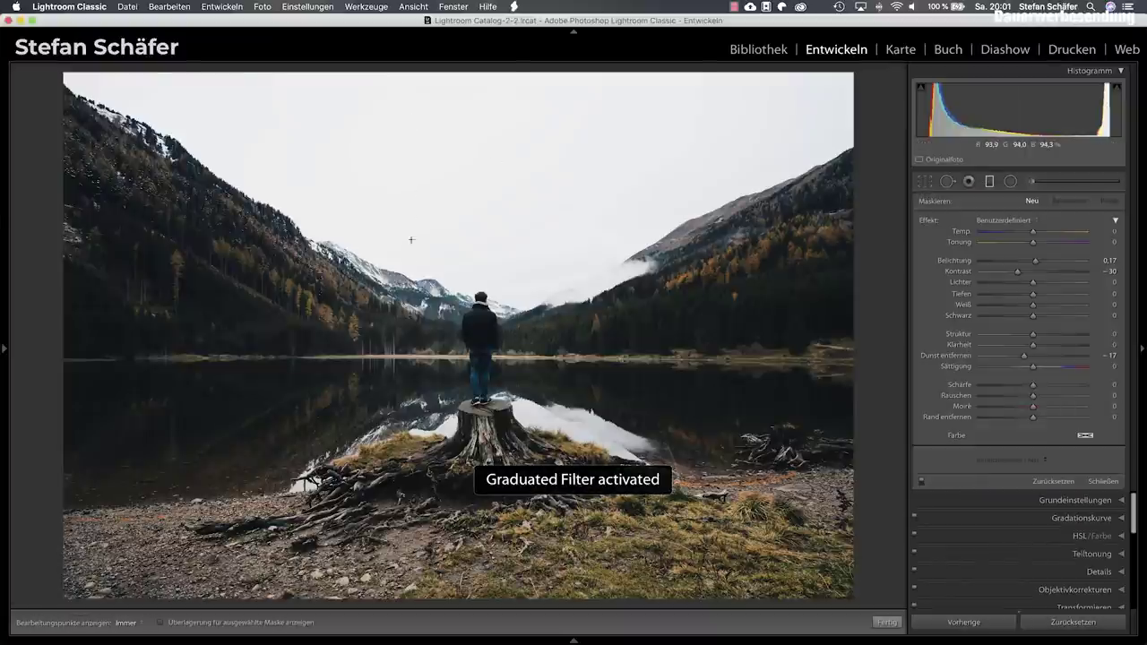
left_click_drag(412, 118, 411, 331)
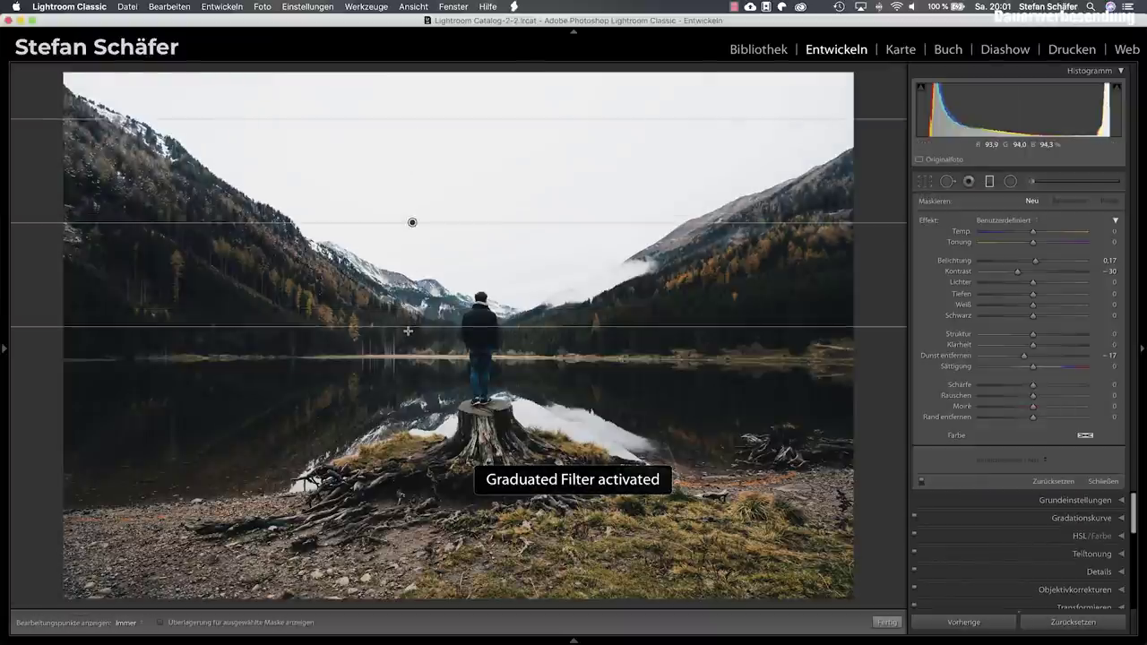
double_click(932, 220)
left_click_drag(1033, 261, 1028, 262)
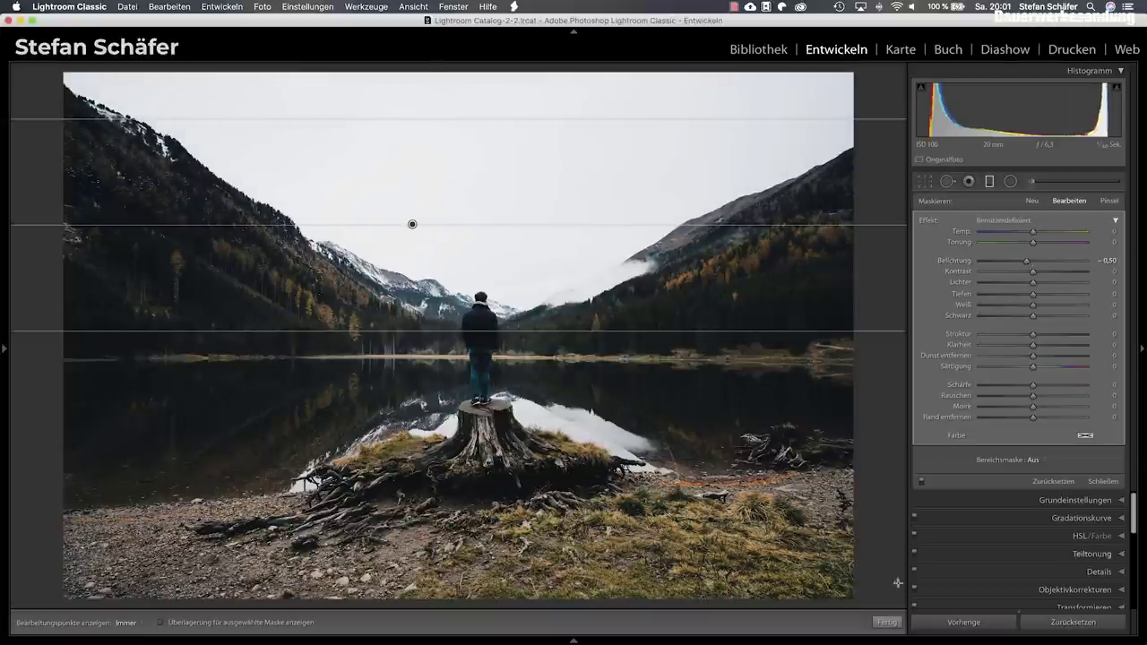
left_click(887, 622)
Set Details sharpening Masking to 39 so only edges are sharpened
key("d")
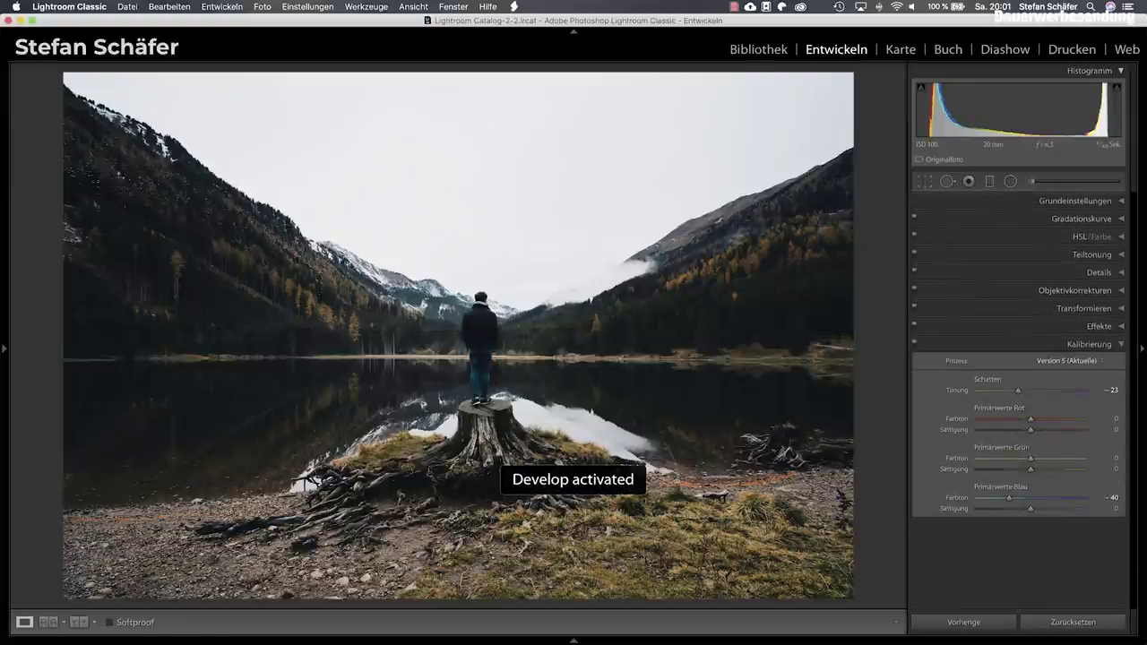
left_click(1098, 273)
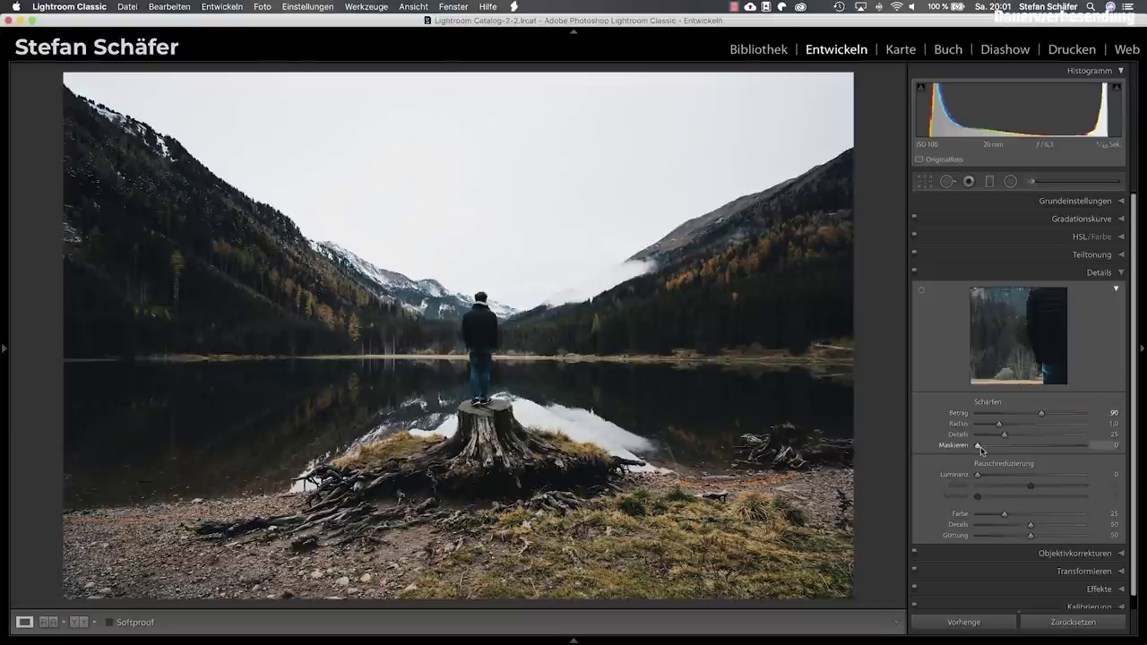
left_click_drag(979, 445, 1022, 445)
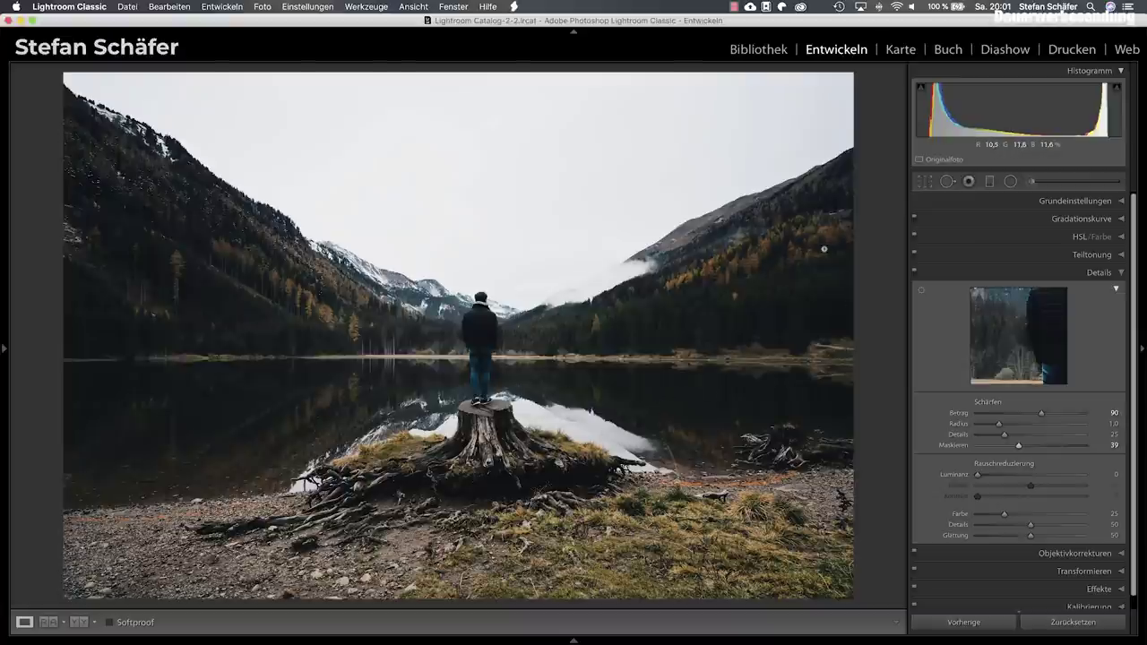
left_click(1060, 186)
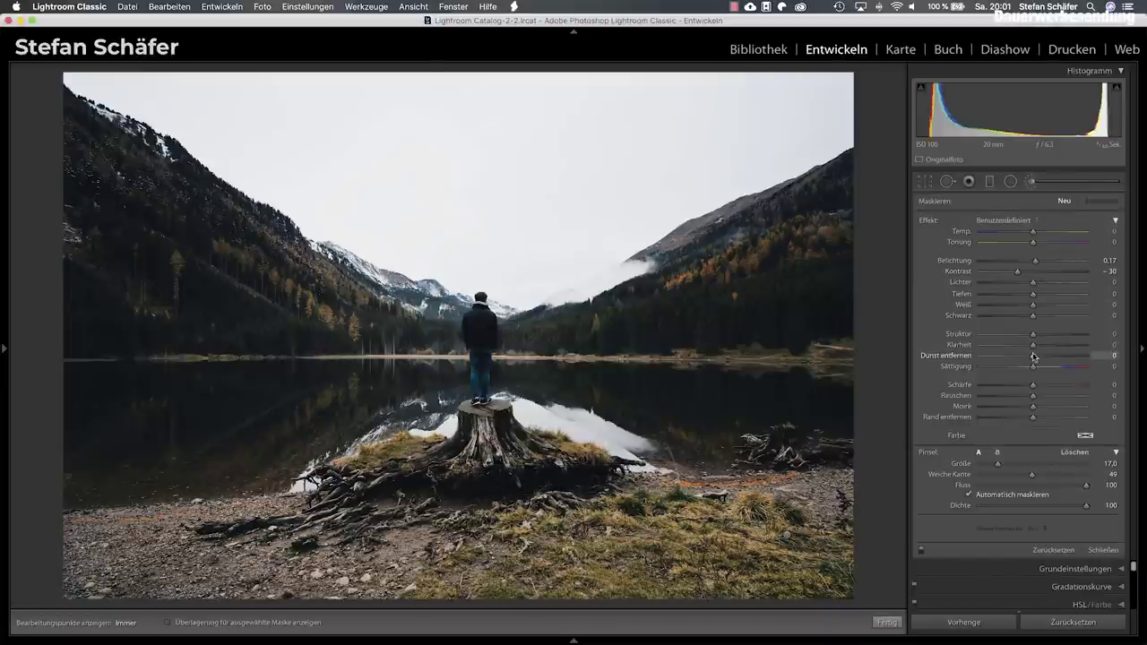
Brush the +0.17 exposure, −30 contrast adjustment over the forest with pins hidden, then finish brushing
key("h")
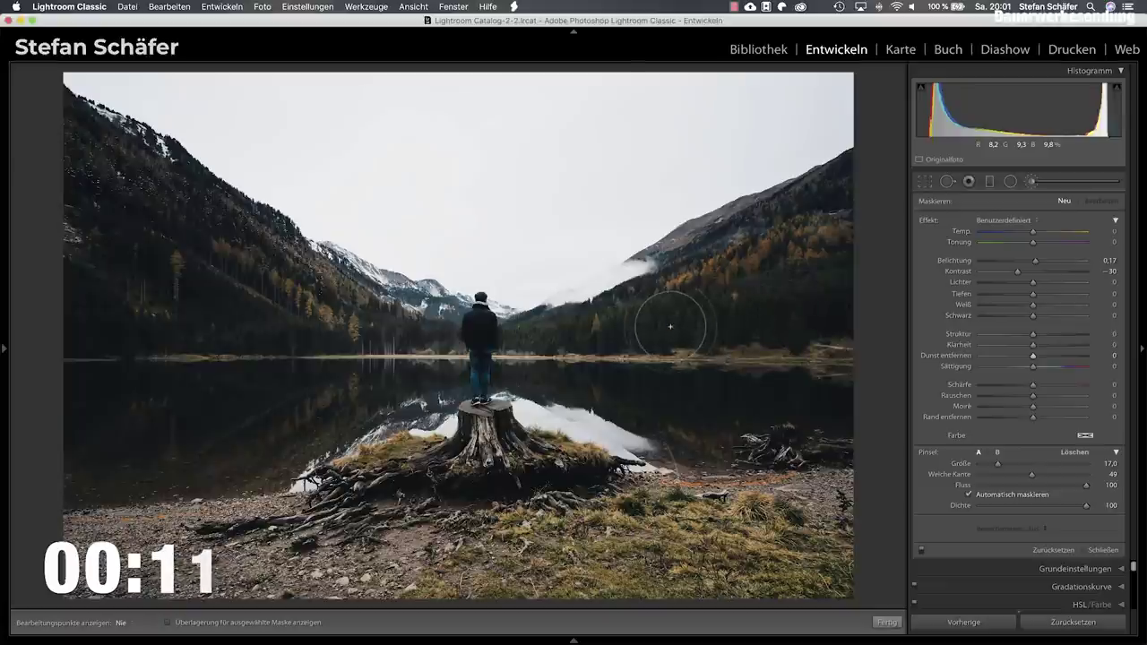
left_click(671, 326)
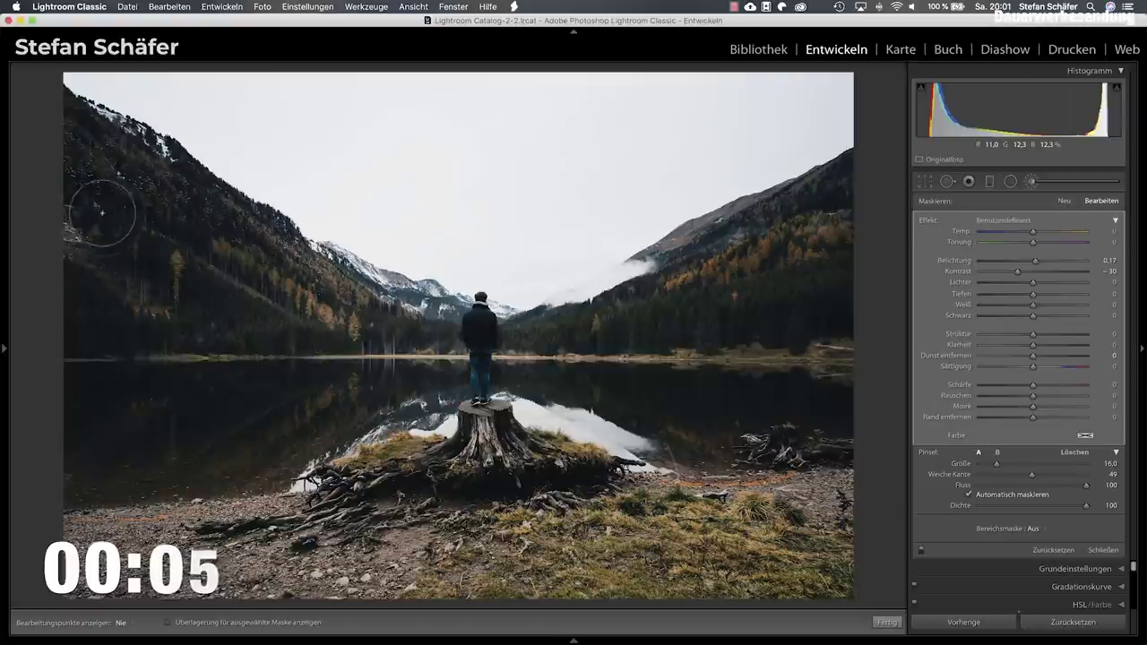
key("h")
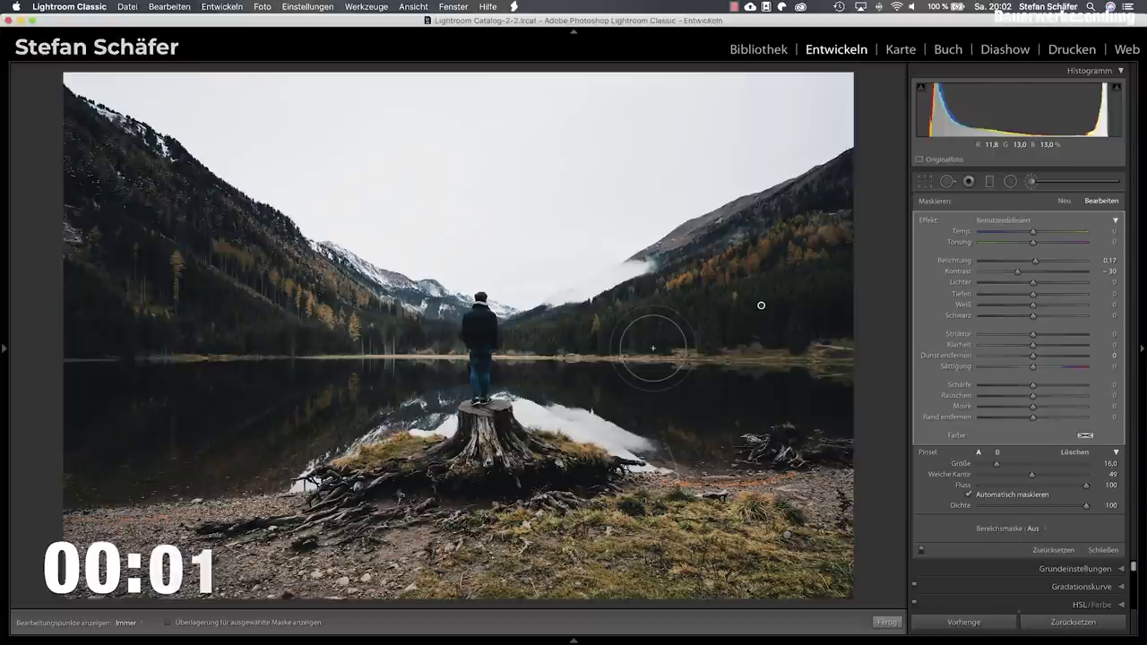
left_click(868, 638)
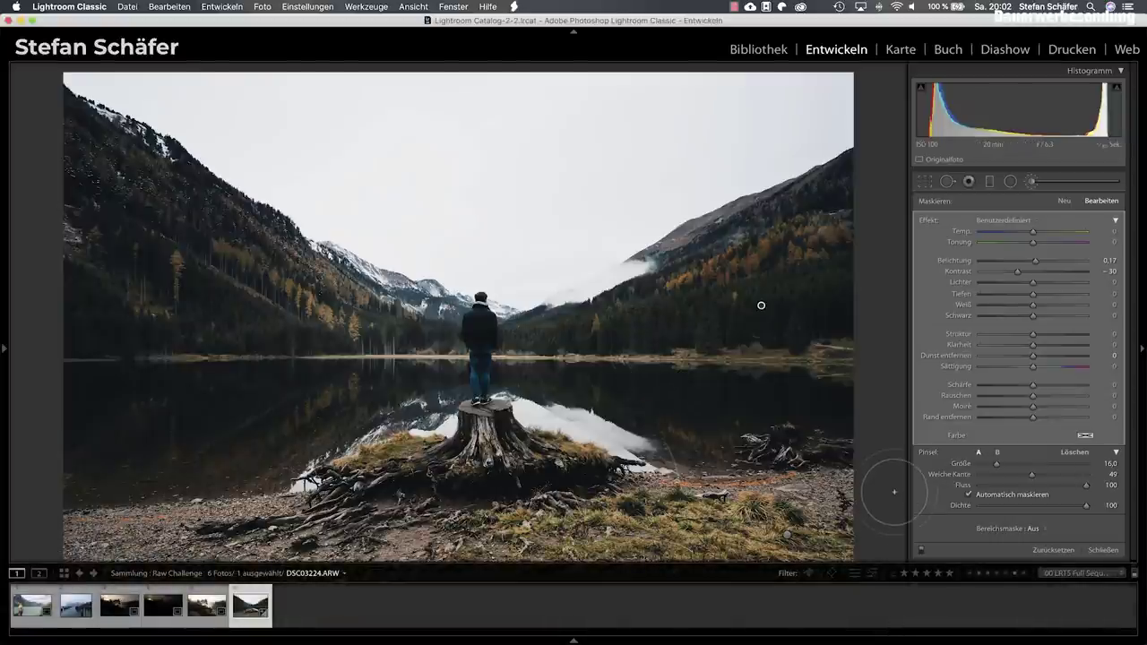
key("d")
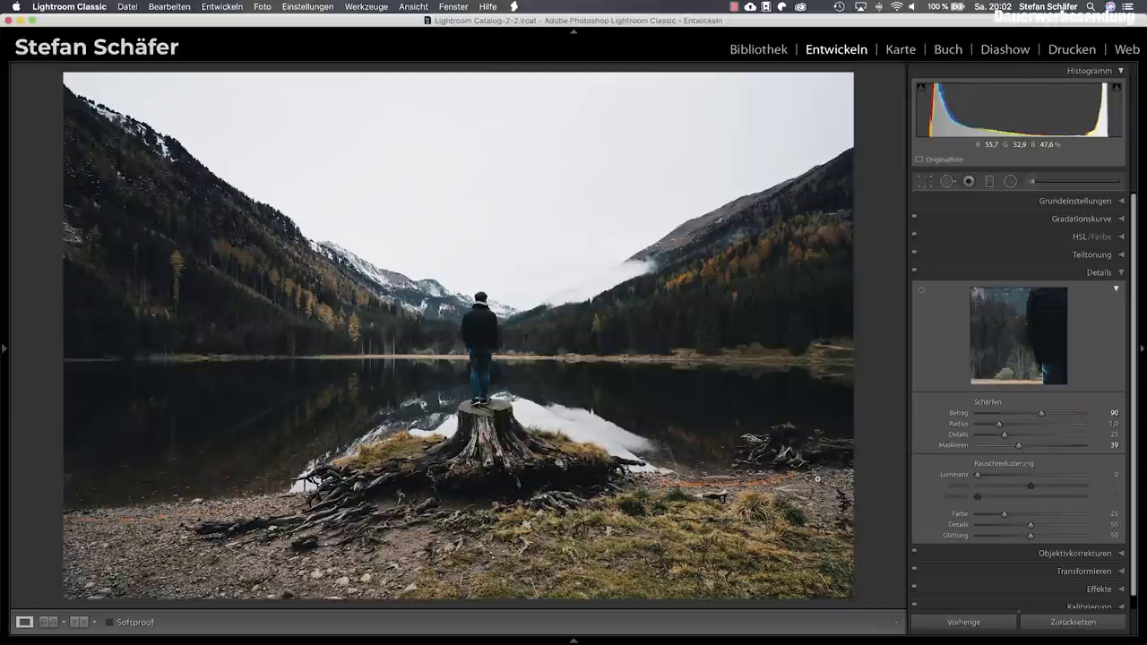
key("backslash")
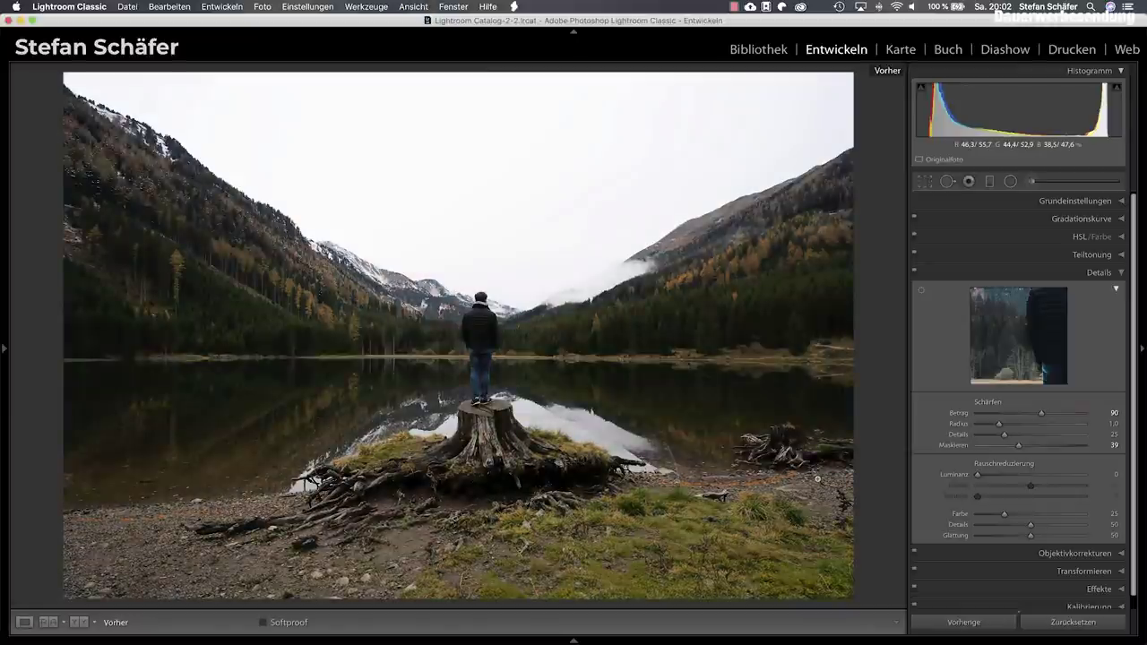
key("backslash")
key("backslash")
key("backslash")
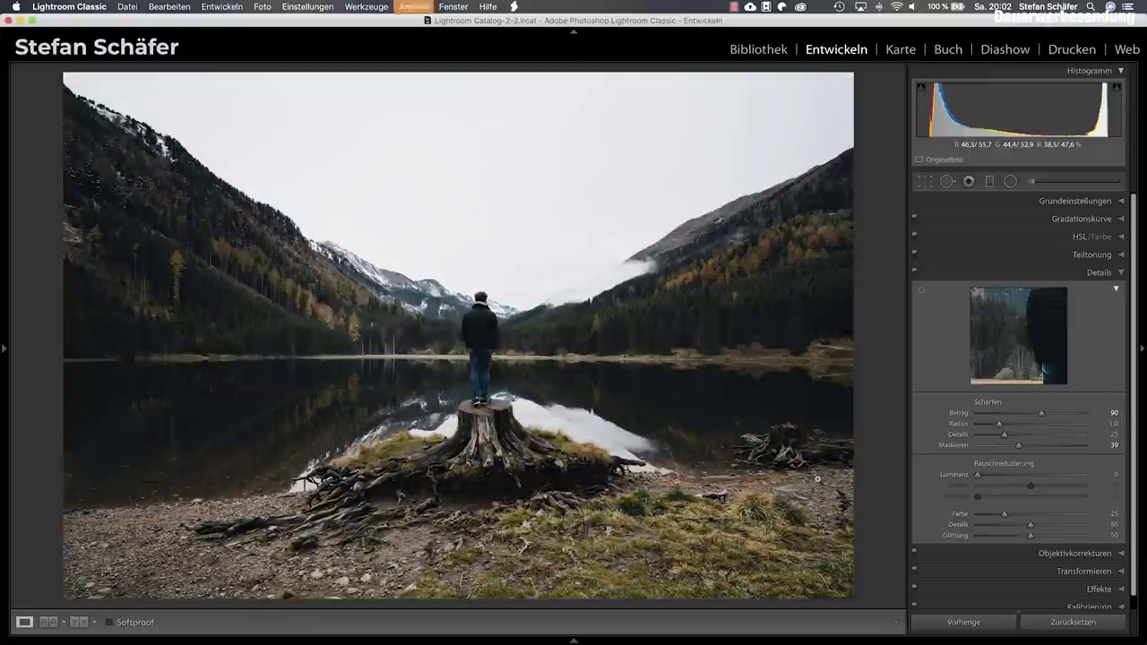
key("backslash")
key("backslash")
key("backslash")
key("backslash")
key("backslash")
key("backslash")
key("backslash")
key("backslash")
key("backslash")
key("backslash")
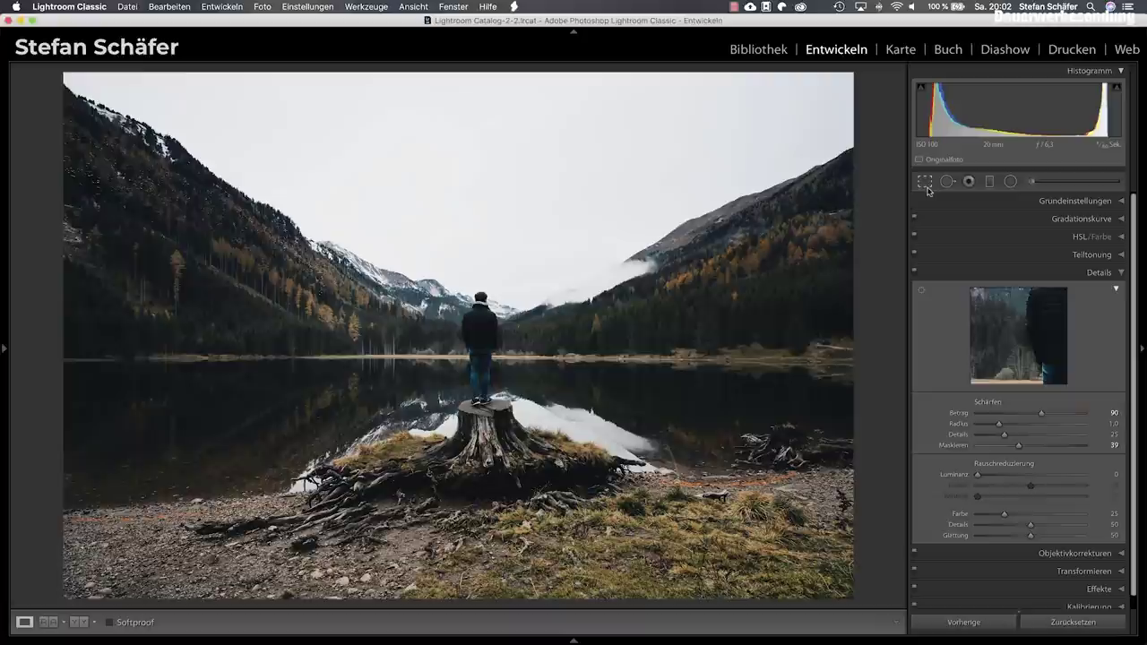
Crop the lake photo tighter around the man on the stump, then view it with lights out
left_click(925, 181)
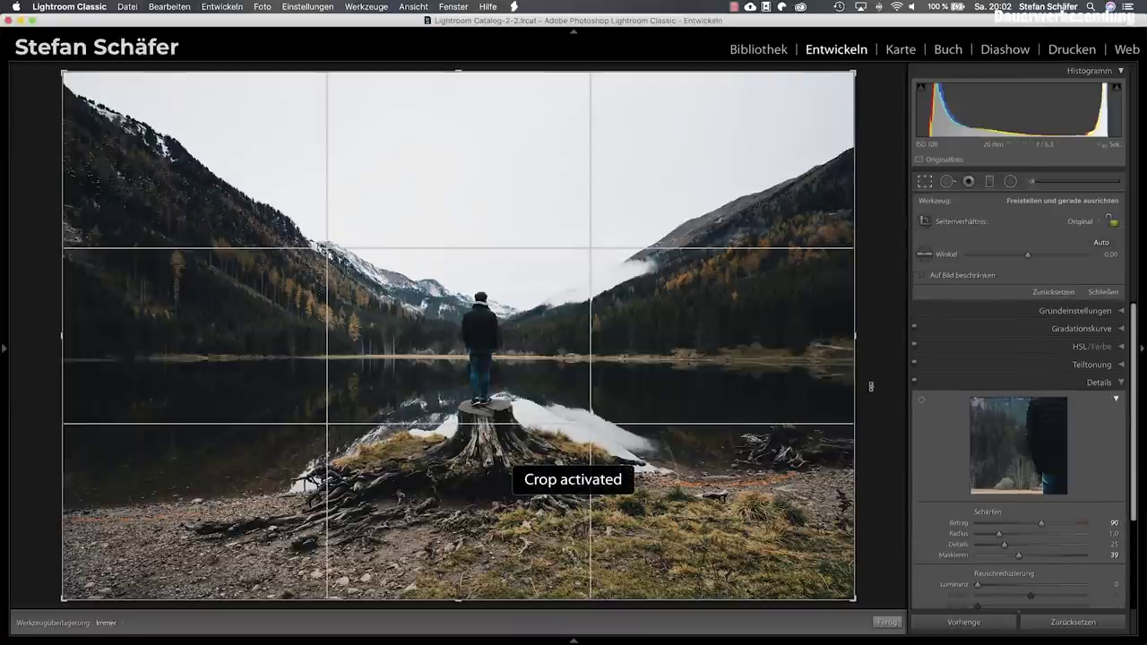
key("l")
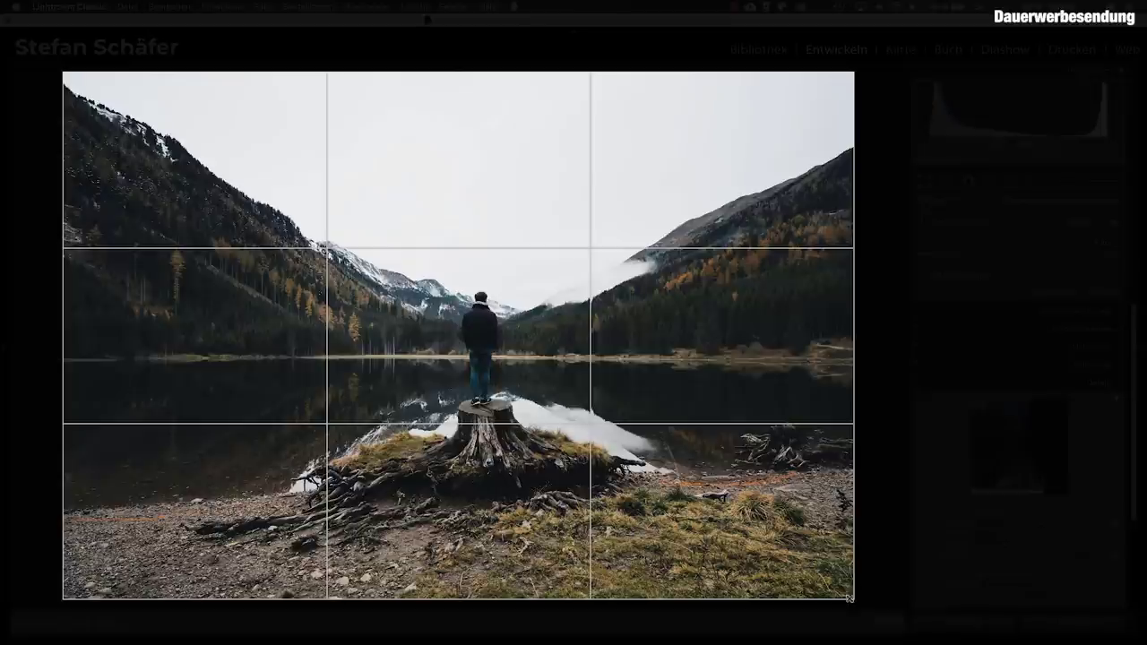
left_click_drag(851, 597, 810, 574)
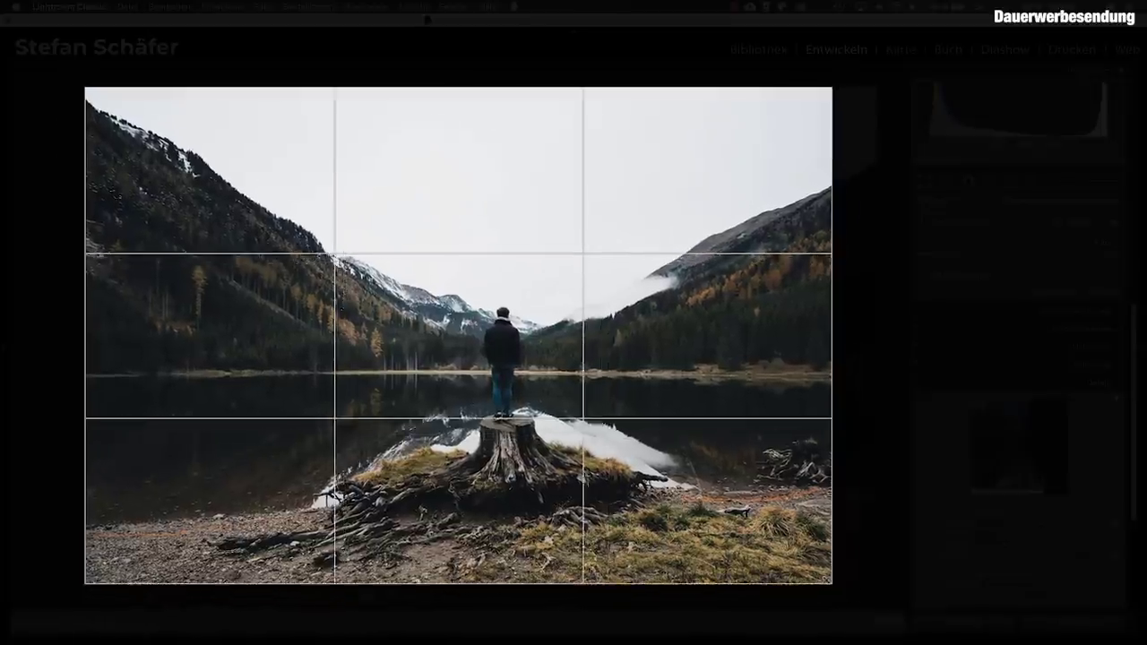
mouse_move(811, 573)
left_mouse_down()
mouse_move(914, 580)
mouse_move(916, 600)
left_mouse_up()
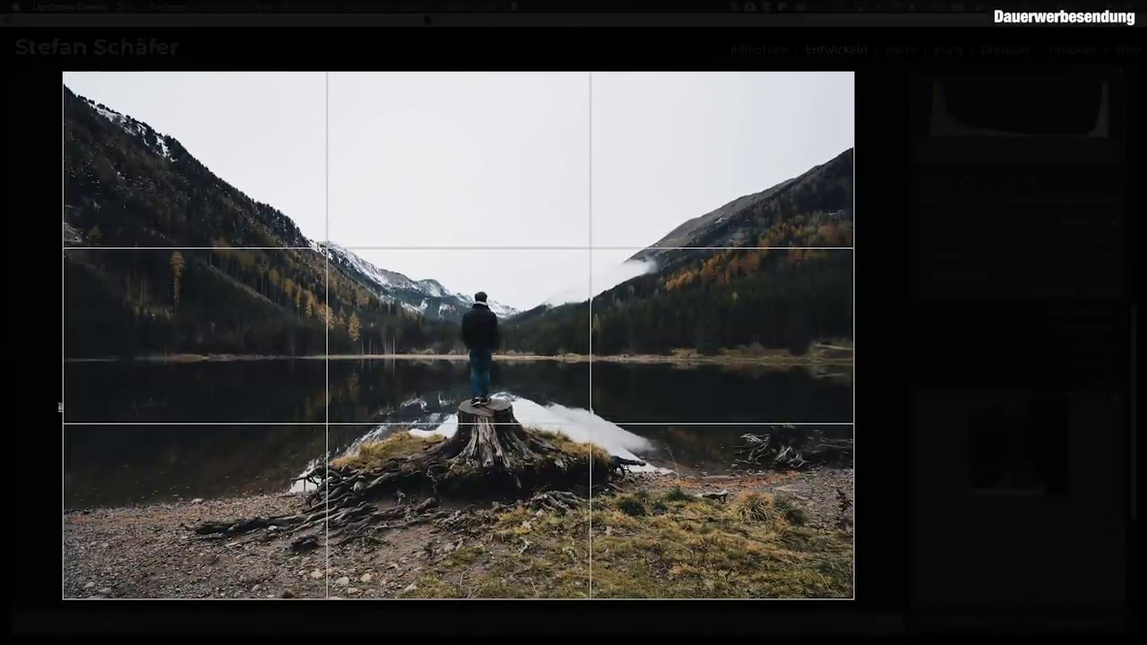
left_click_drag(62, 304, 126, 308)
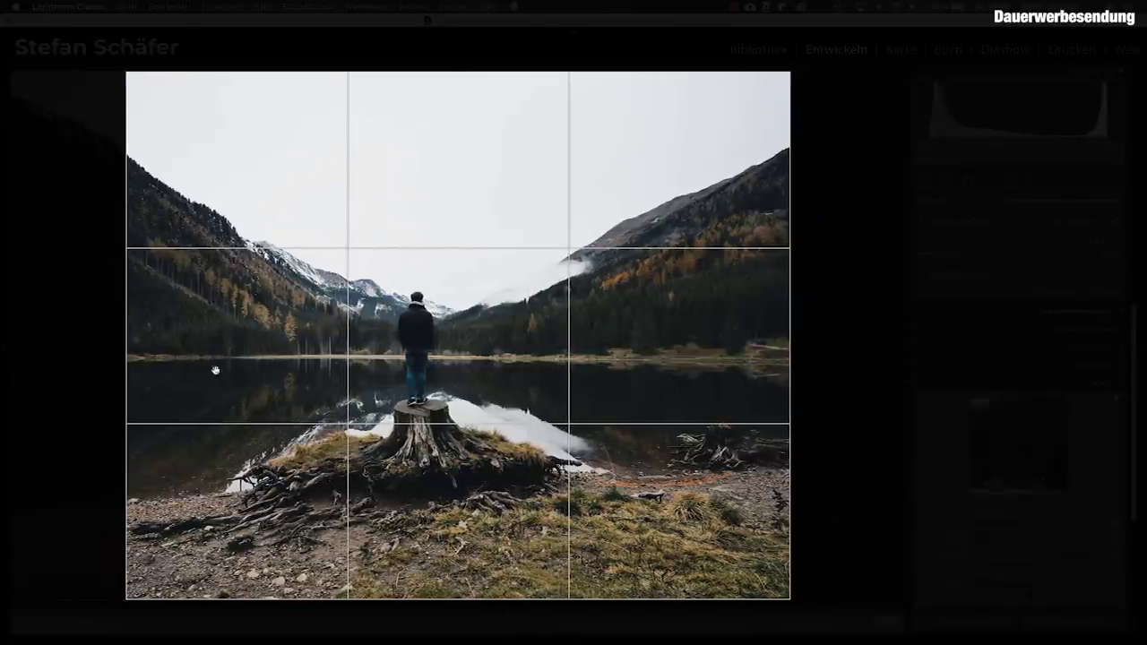
left_click_drag(453, 599, 461, 566)
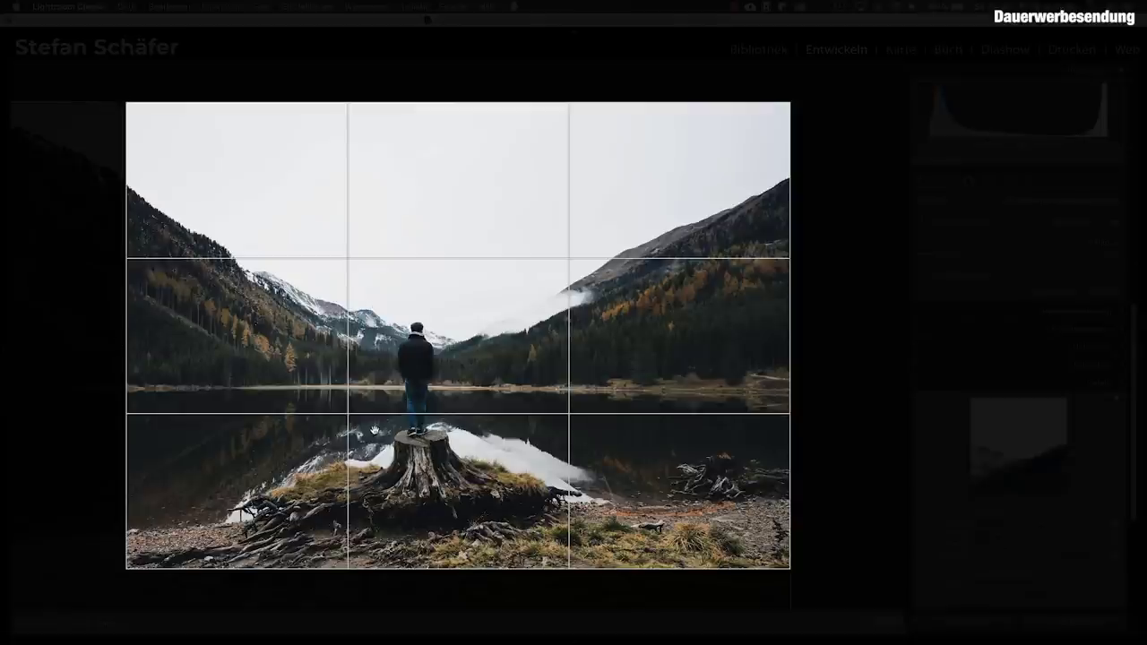
left_click_drag(120, 367, 131, 367)
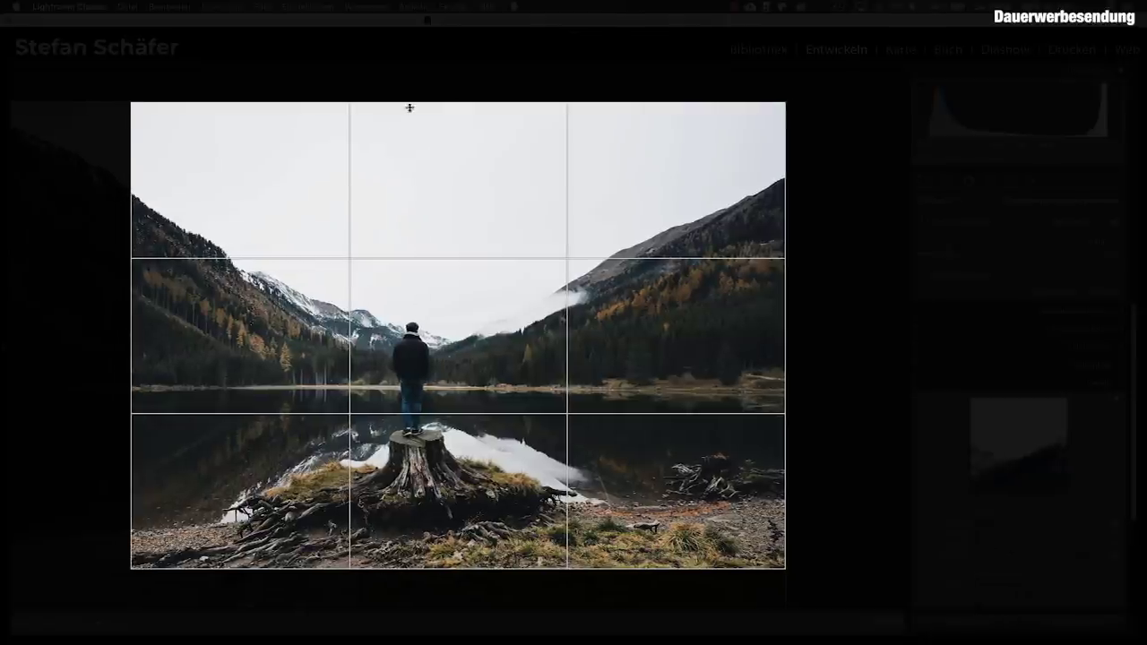
left_click_drag(411, 105, 411, 112)
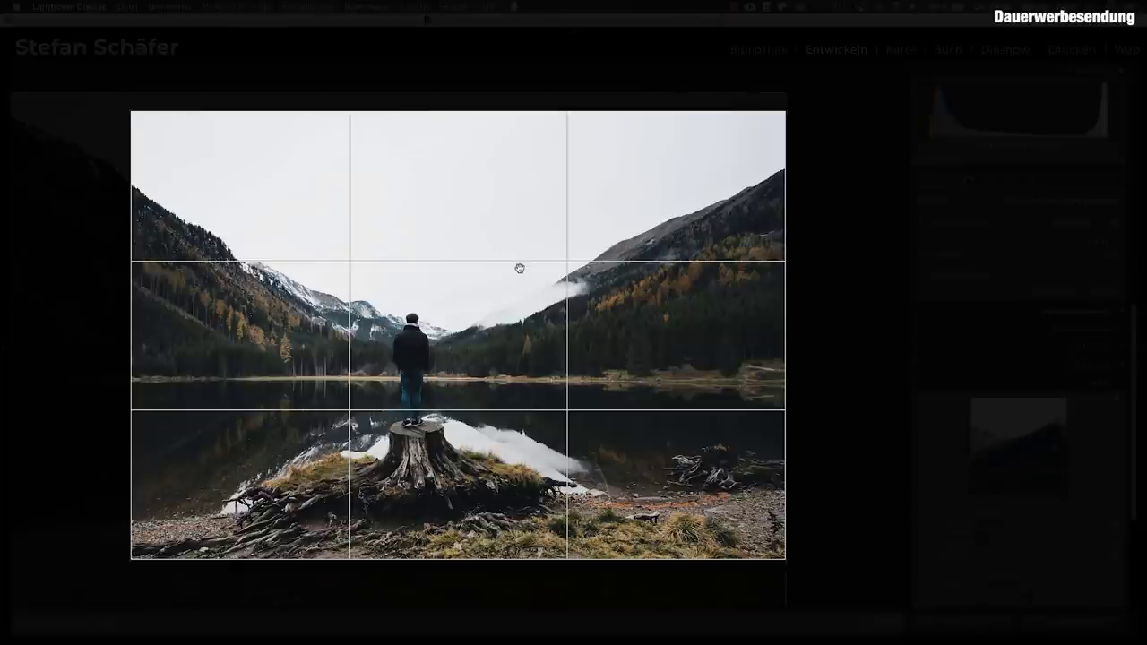
key("d")
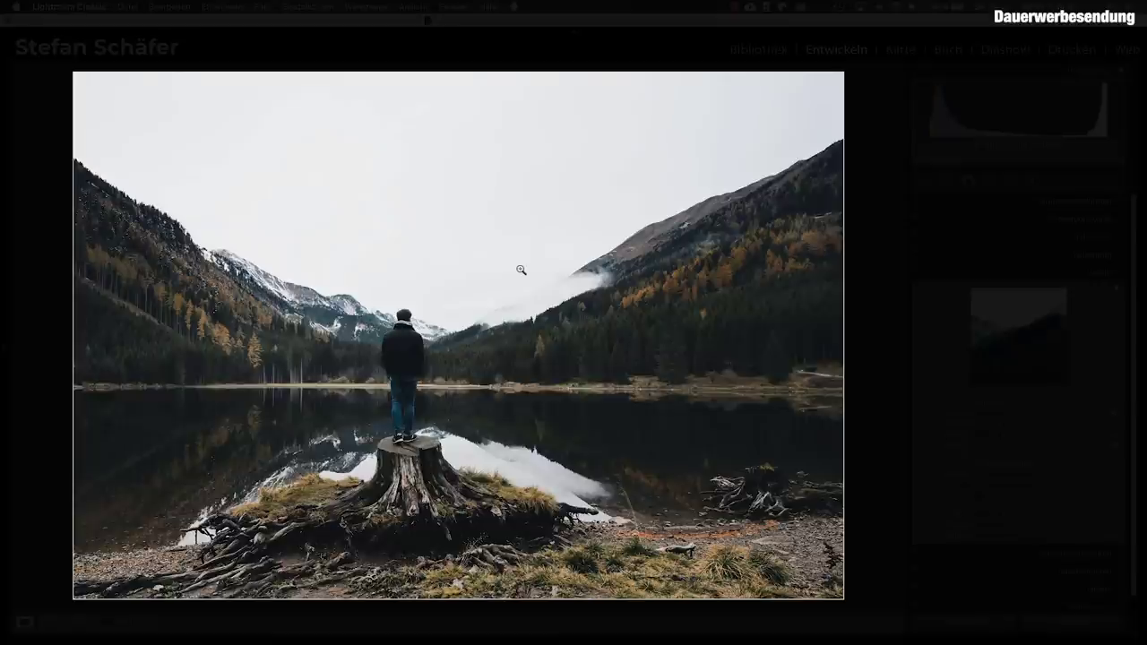
key("l")
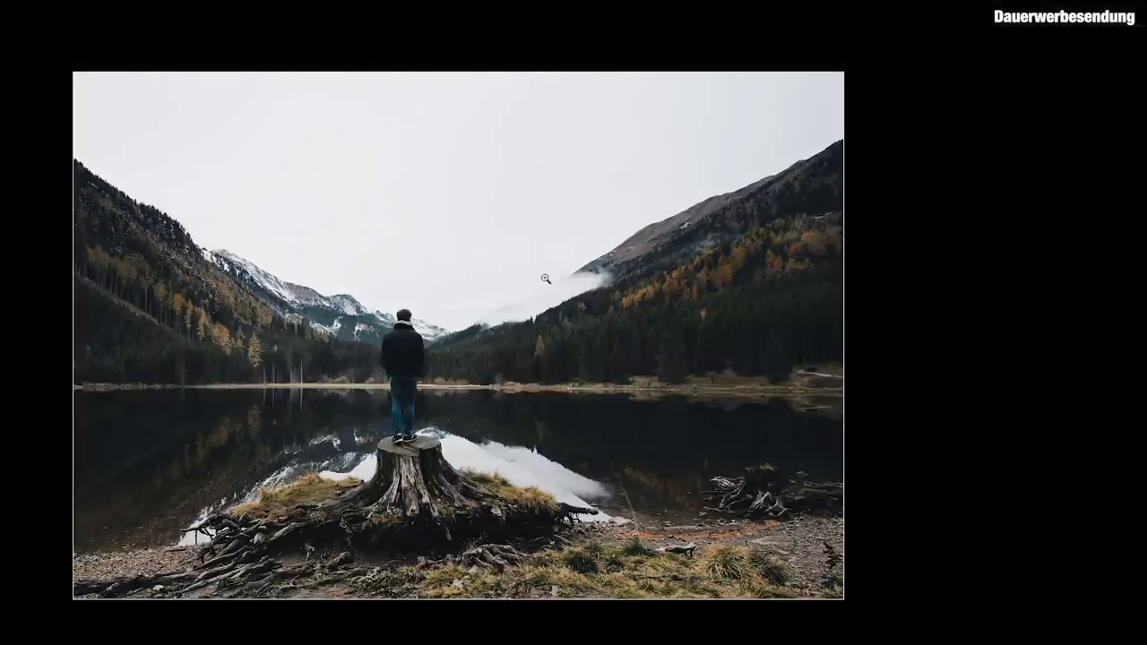
Turn the lights back on and move to the misty sunrise photo DSC03224.ARW
key("l")
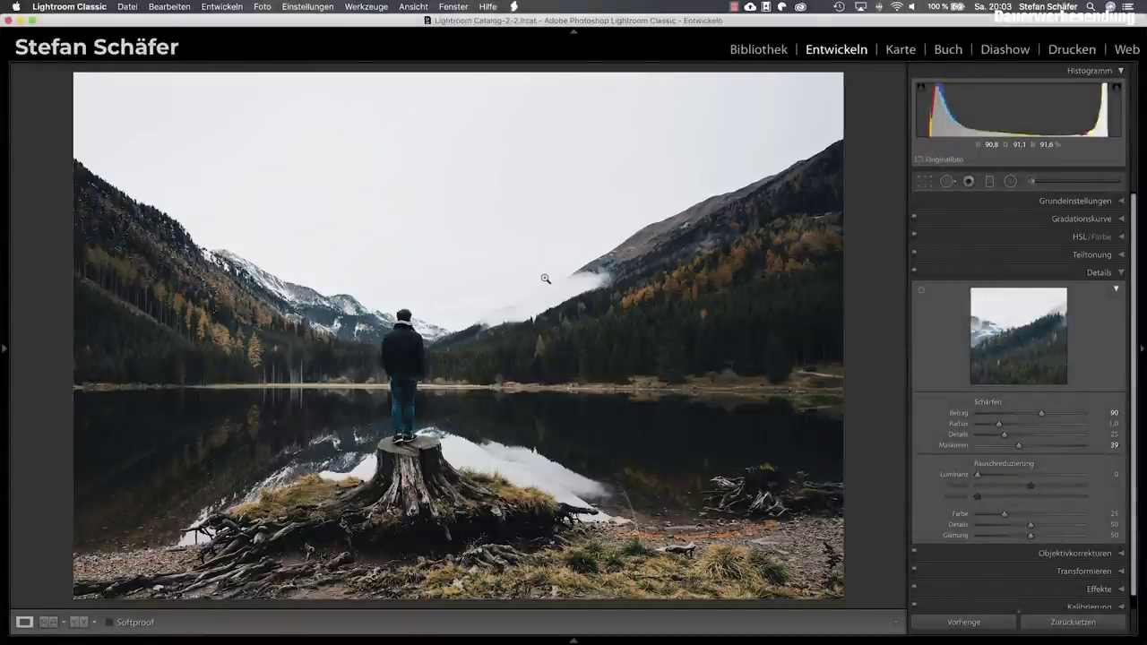
key("Right")
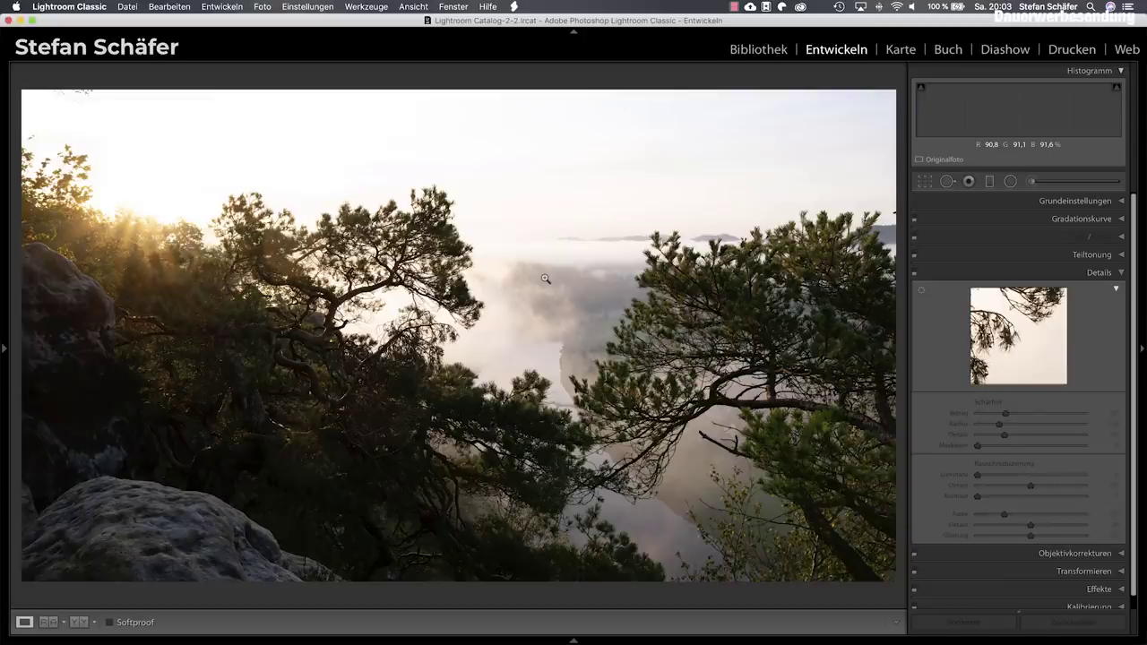
key("Right")
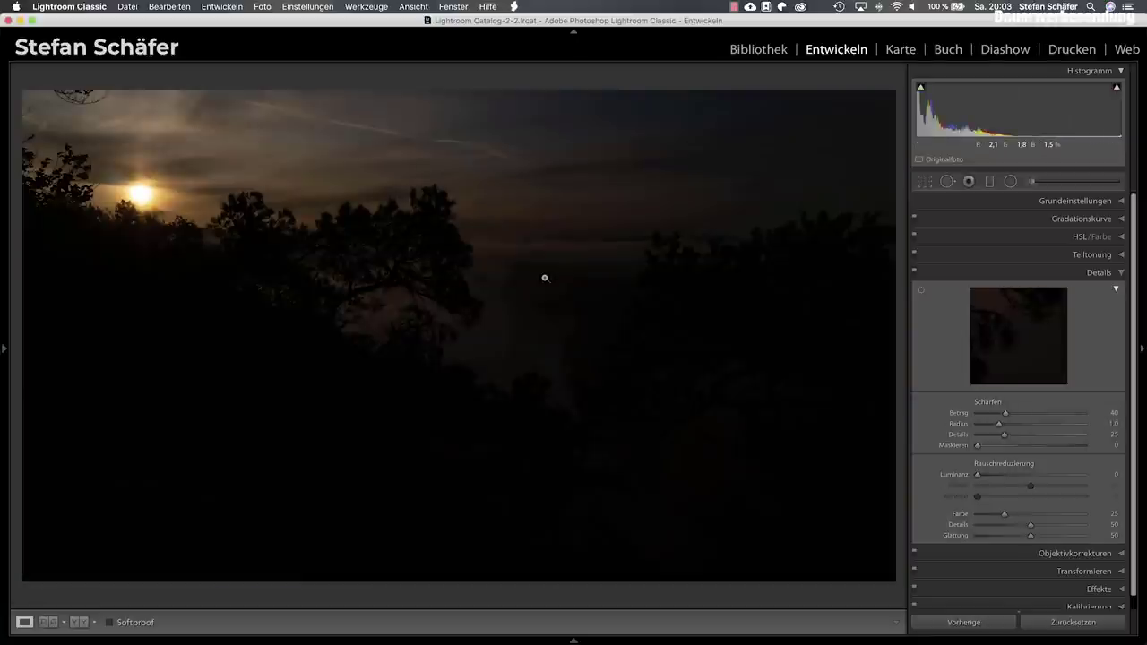
key("Left")
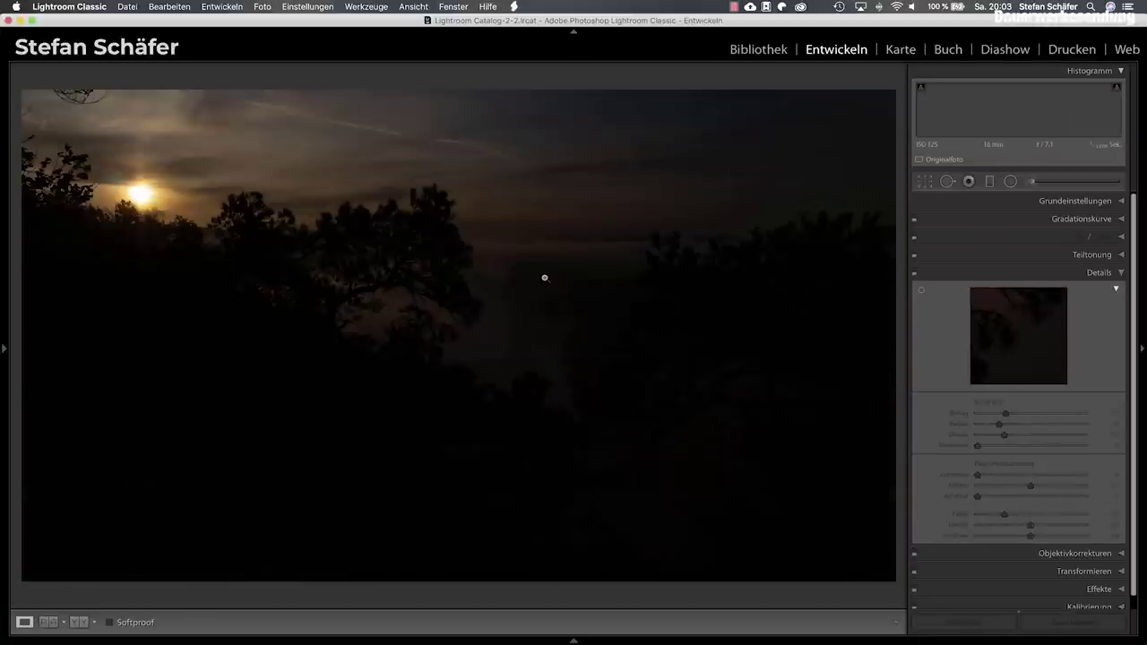
key("Right")
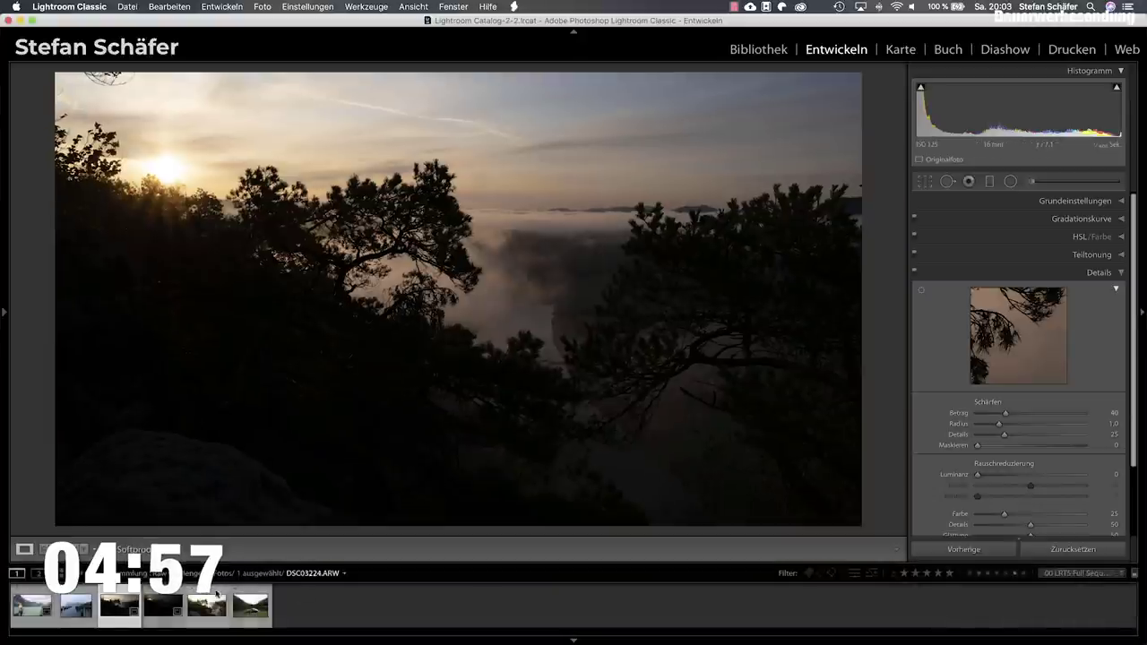
Merge the three bracketed sunrise exposures into DSC08072-HDR.dng and open it for editing
right_click(205, 280)
mouse_move(286, 363)
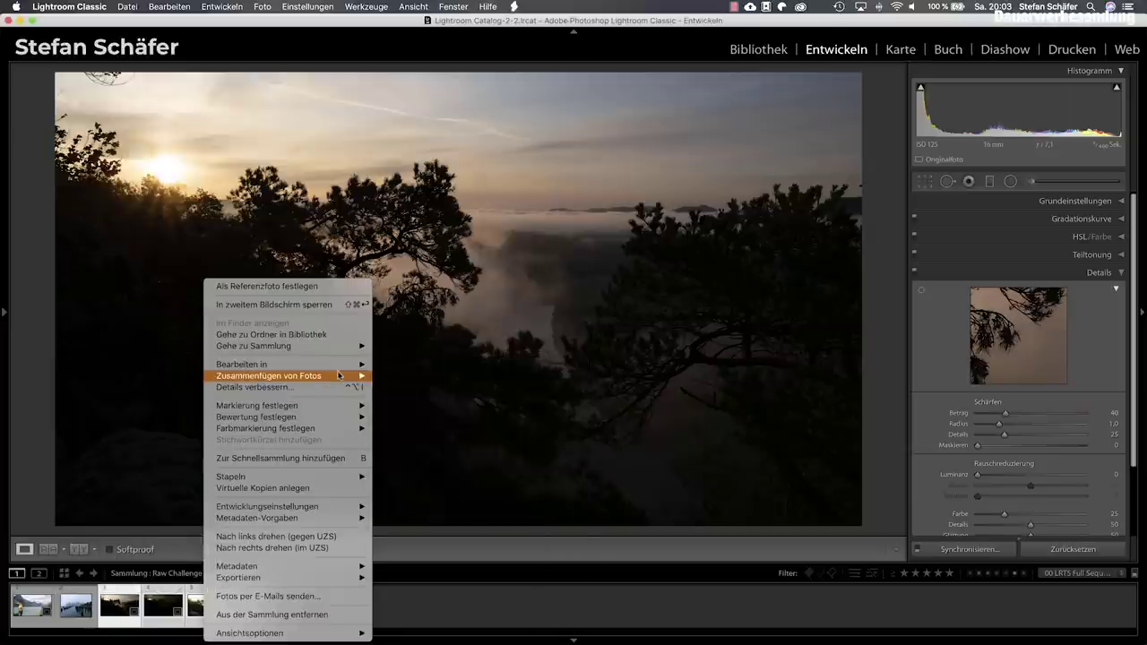
left_click(393, 377)
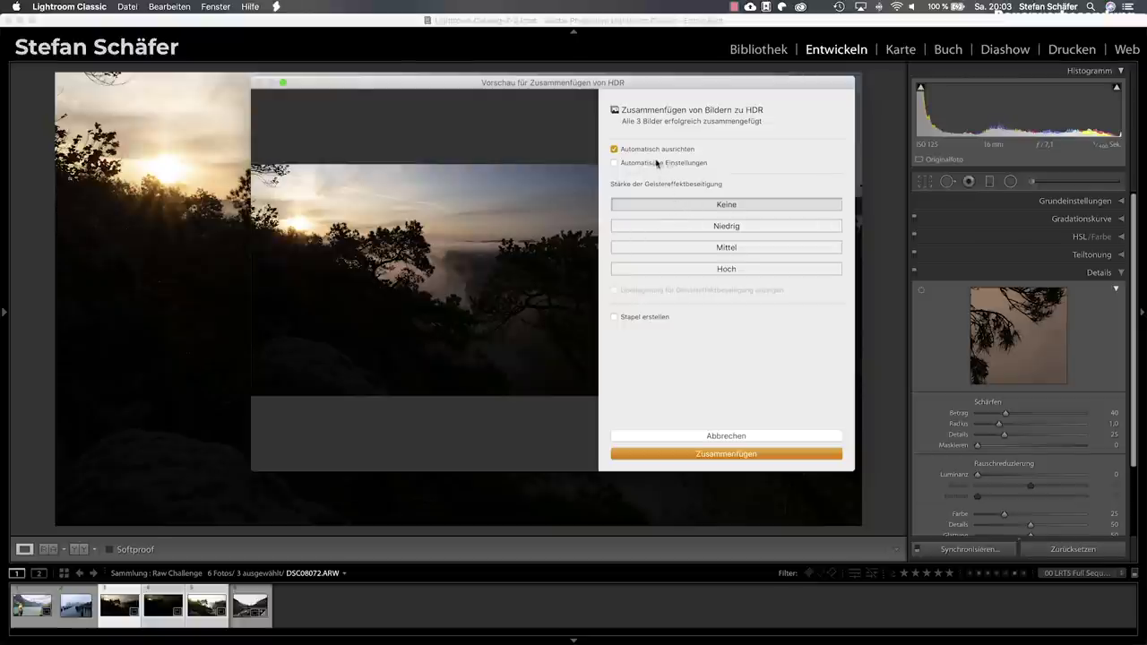
left_click(717, 454)
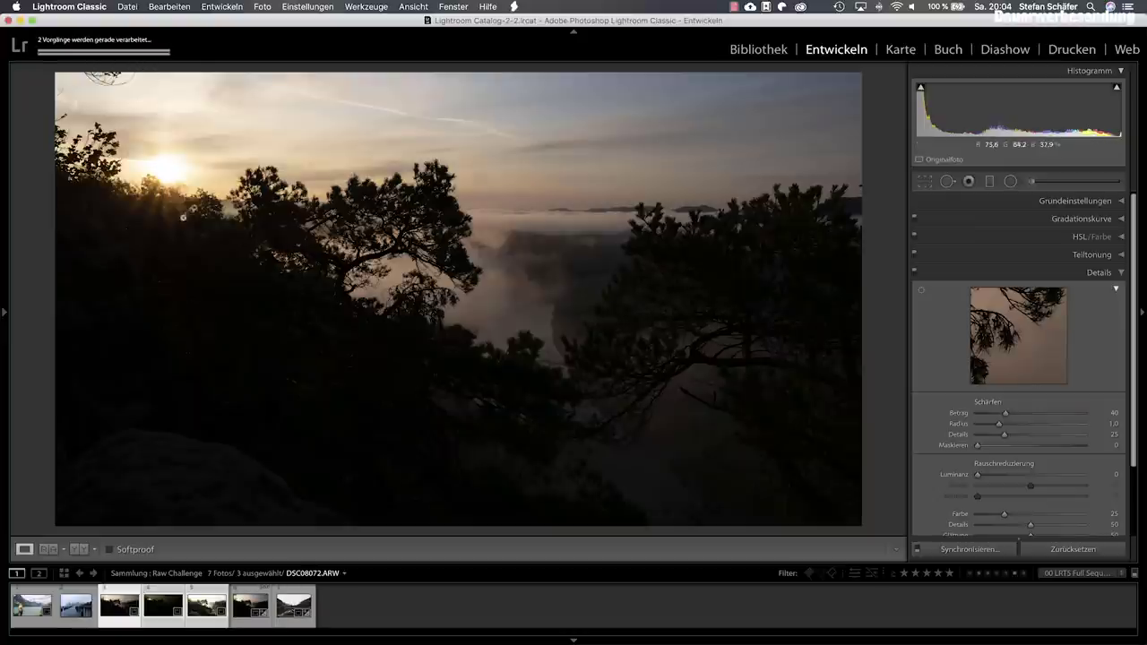
left_click(240, 603)
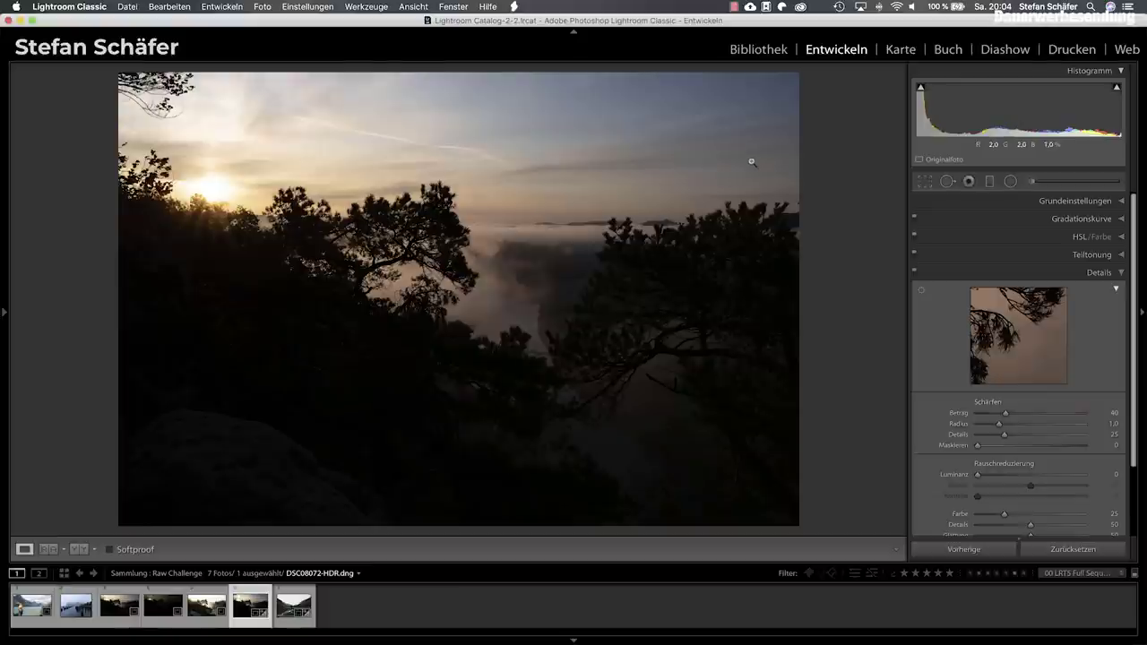
Set the HDR's Basic tones: Exposure +0.75, Shadows +59, Highlights −30, Contrast +15, Clarity −10, Dehaze −15
left_click(1004, 200)
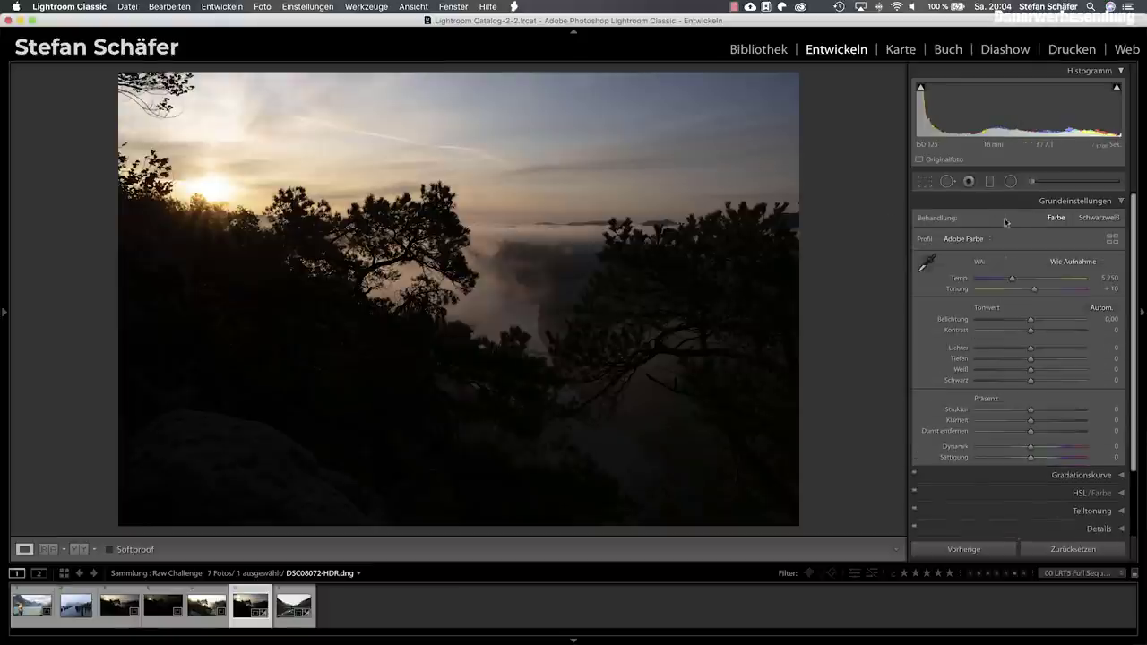
mouse_move(1035, 363)
left_mouse_down()
mouse_move(1086, 363)
mouse_move(1011, 350)
mouse_move(1035, 321)
left_mouse_up()
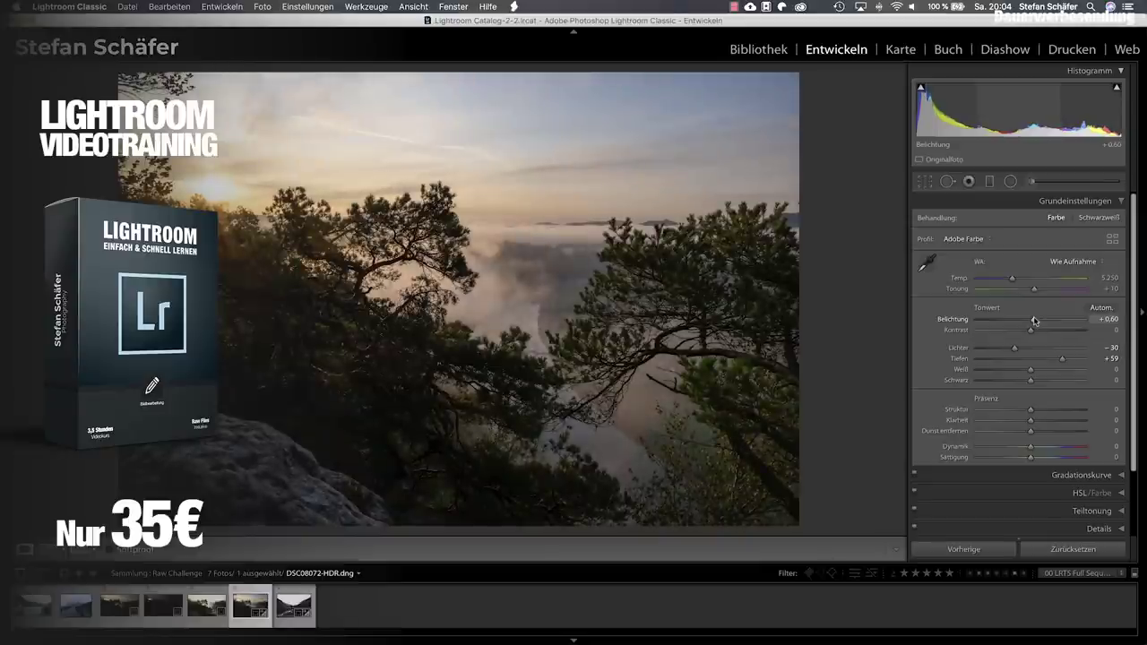
left_click_drag(1034, 321, 1036, 321)
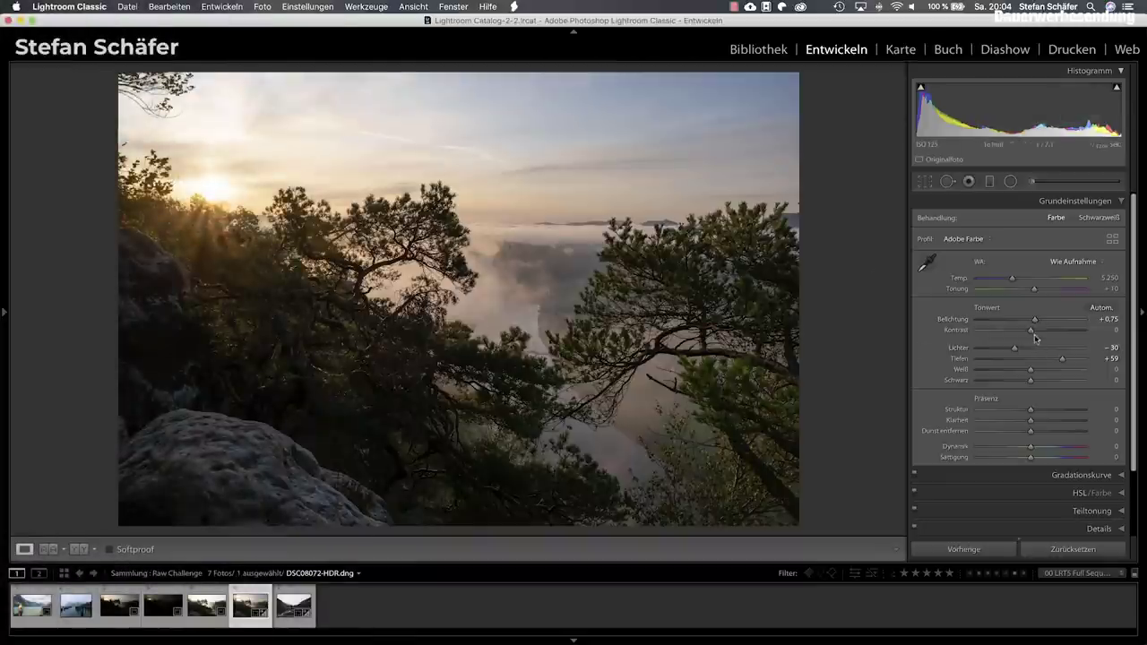
left_click_drag(1031, 330, 1041, 330)
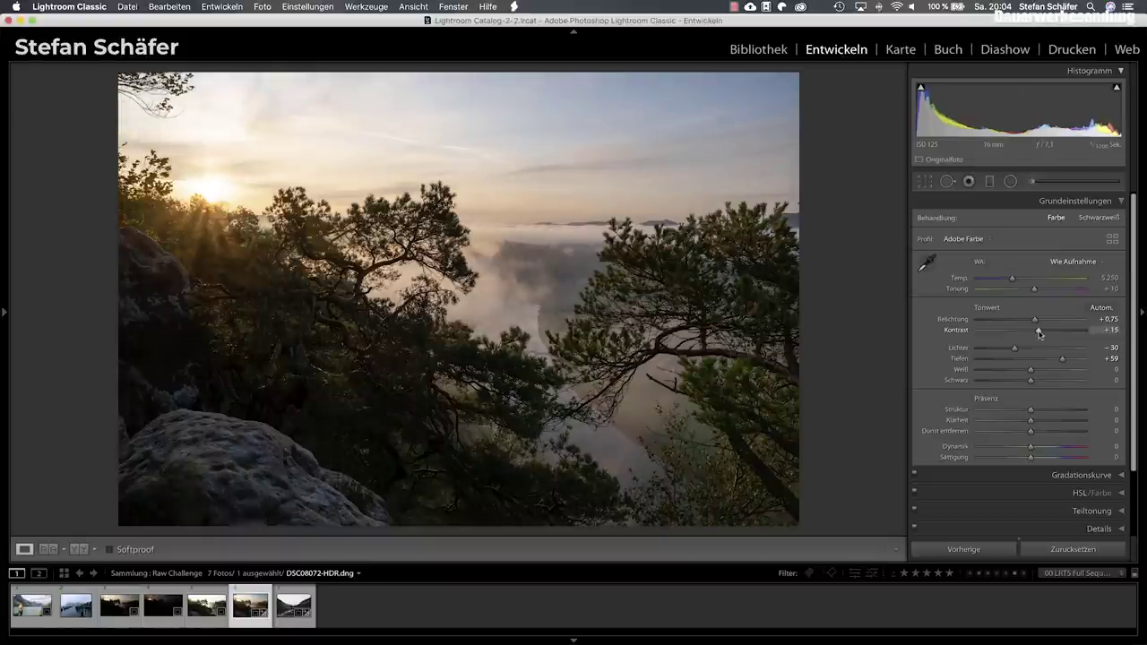
left_click_drag(1029, 432, 1024, 432)
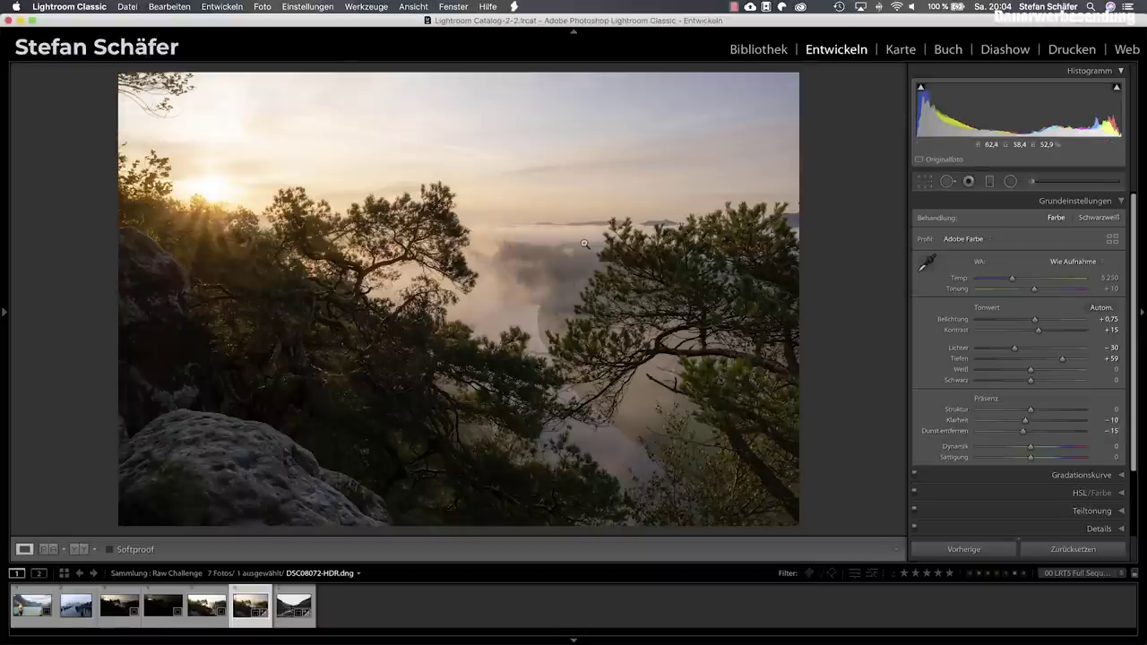
scroll(1062, 422, "down", 1)
scroll(1074, 507, "down", 3)
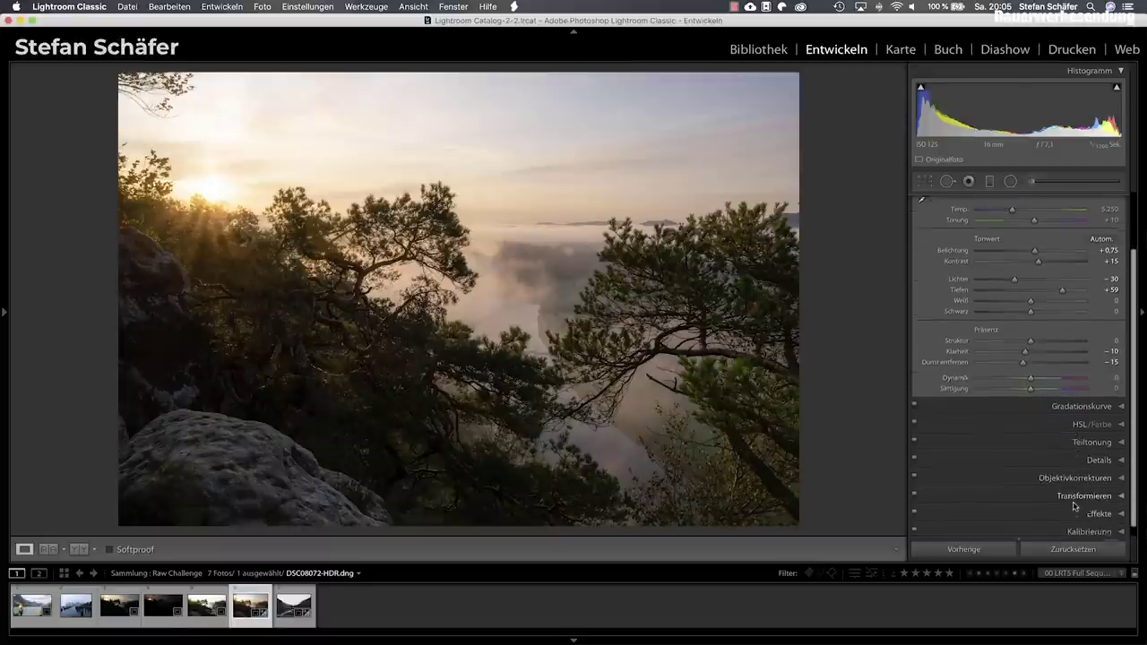
In Calibration, set Shadows Tint +1, Blue Primary Hue −15 and Red Primary Hue +5
left_click(1089, 523)
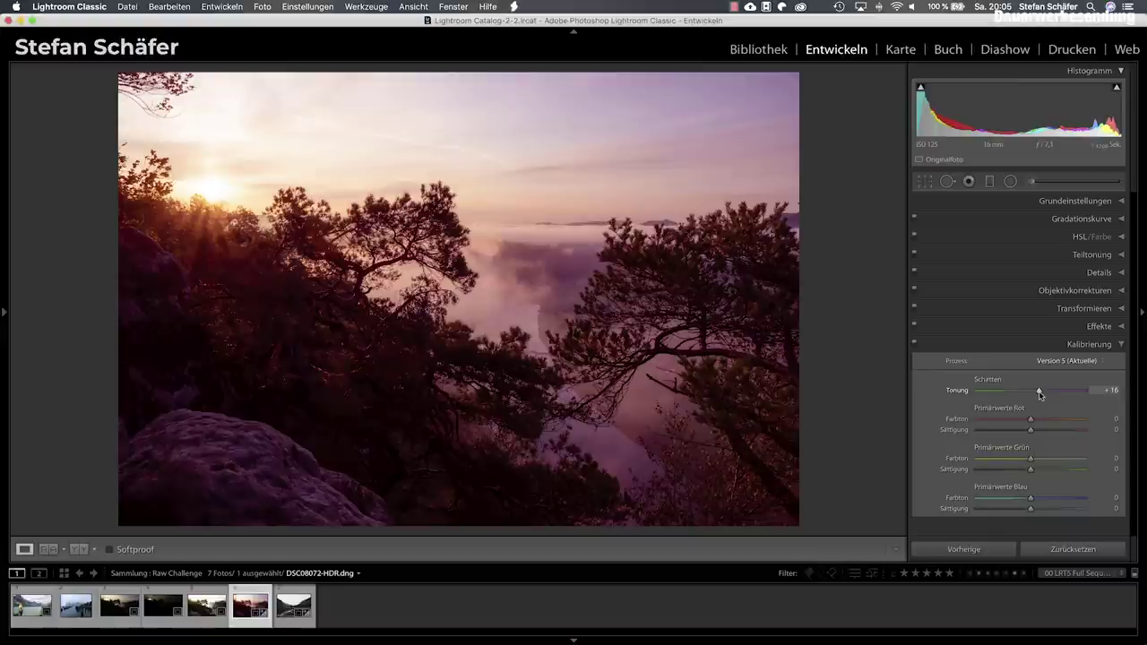
left_click_drag(1040, 392, 1029, 399)
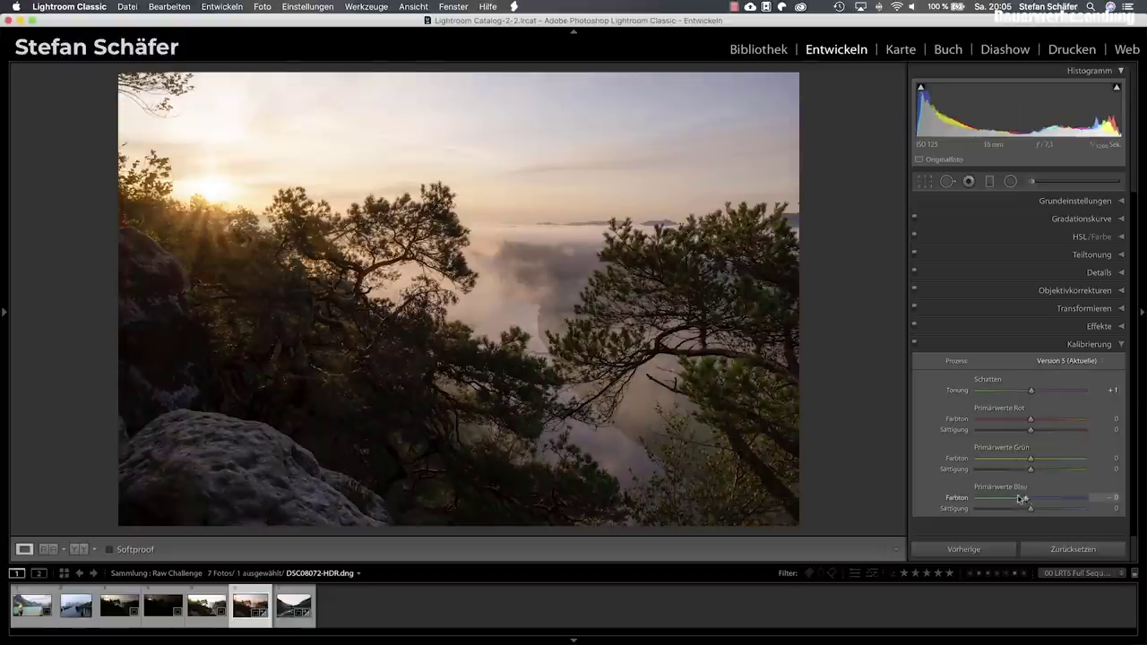
left_click_drag(1020, 498, 1016, 499)
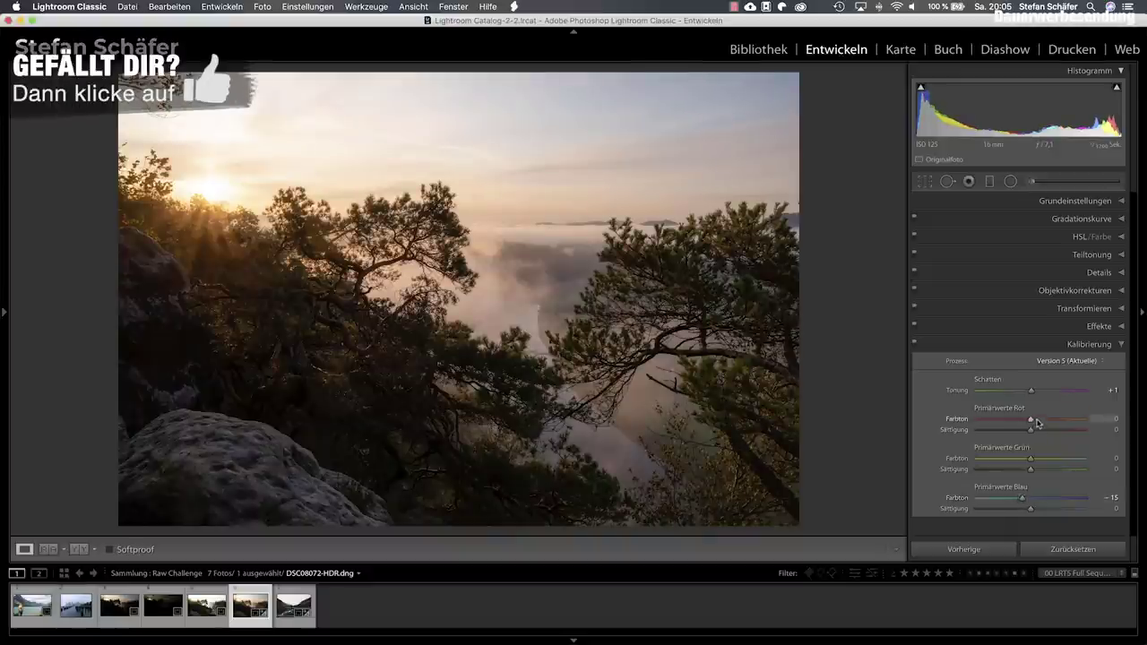
mouse_move(1031, 421)
left_mouse_down()
mouse_move(1044, 422)
mouse_move(1033, 421)
left_mouse_up()
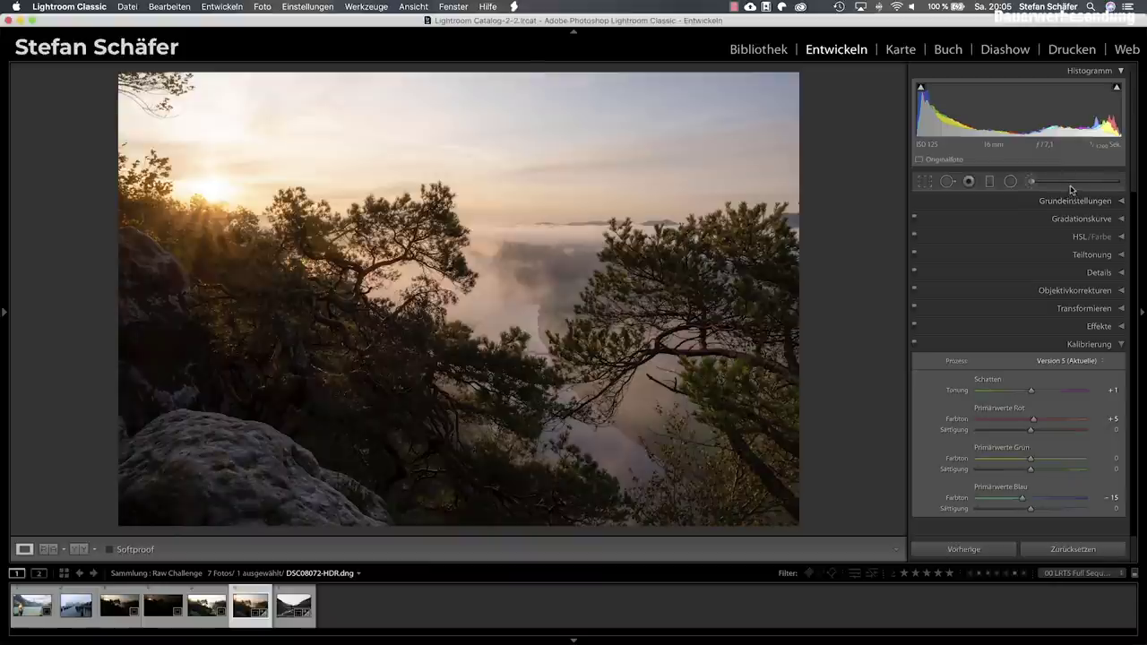
Brush Contrast 33, Texture 14 and Clarity 24 over the lower-left foreground rock
key("k")
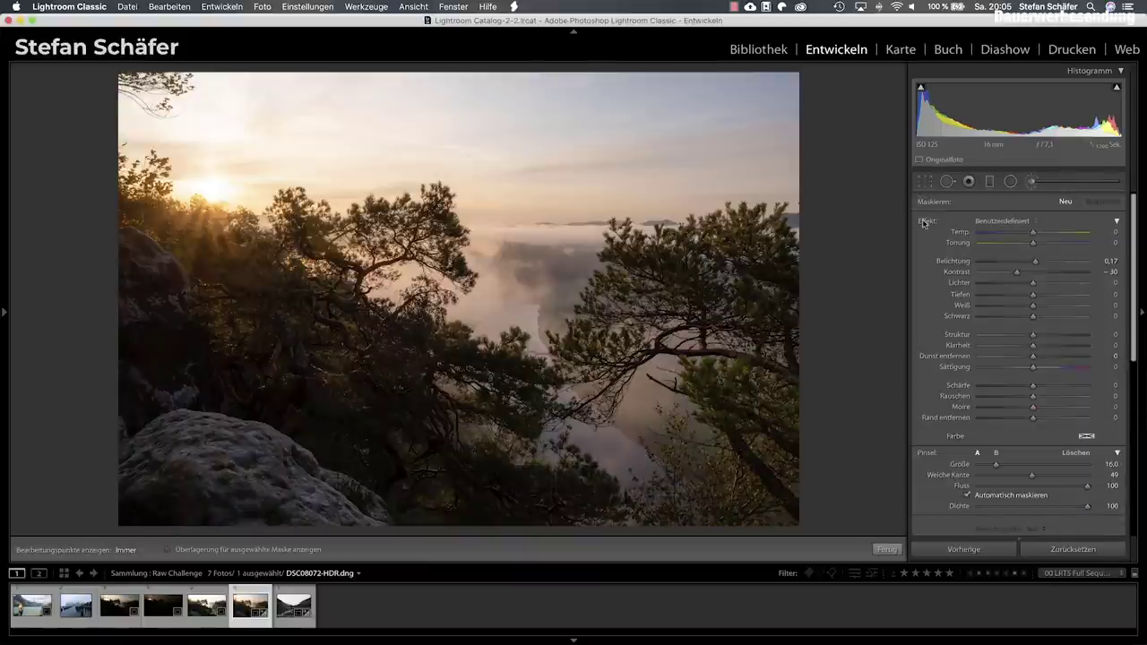
double_click(924, 223)
left_click(1051, 272)
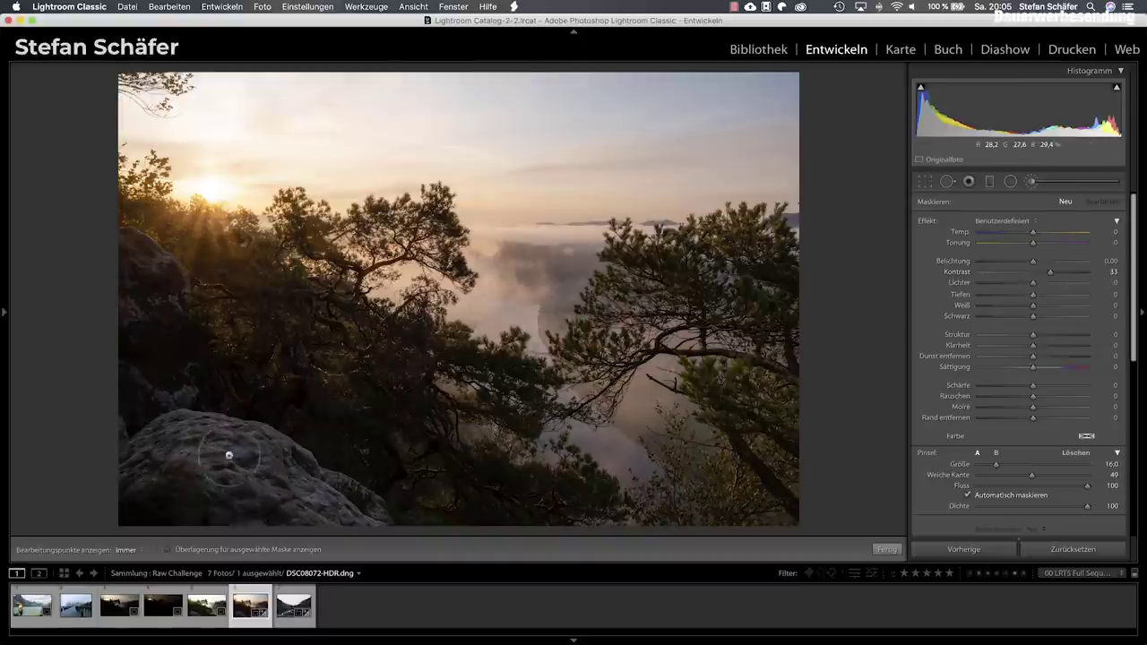
left_click(1045, 345)
key("h")
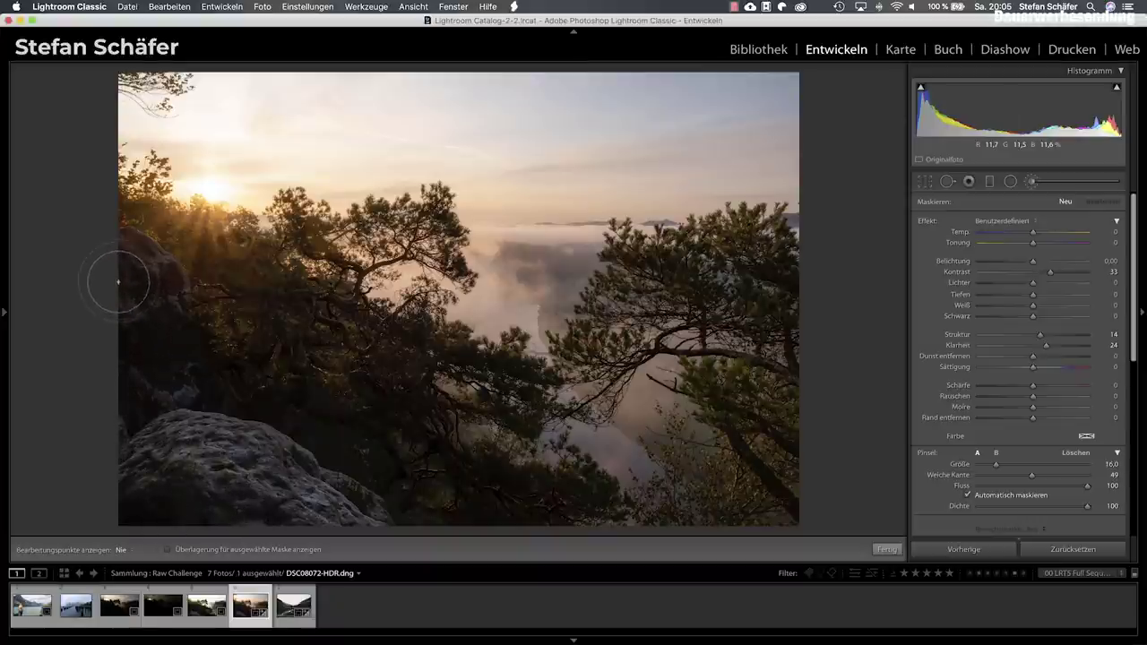
left_click_drag(256, 476, 389, 499)
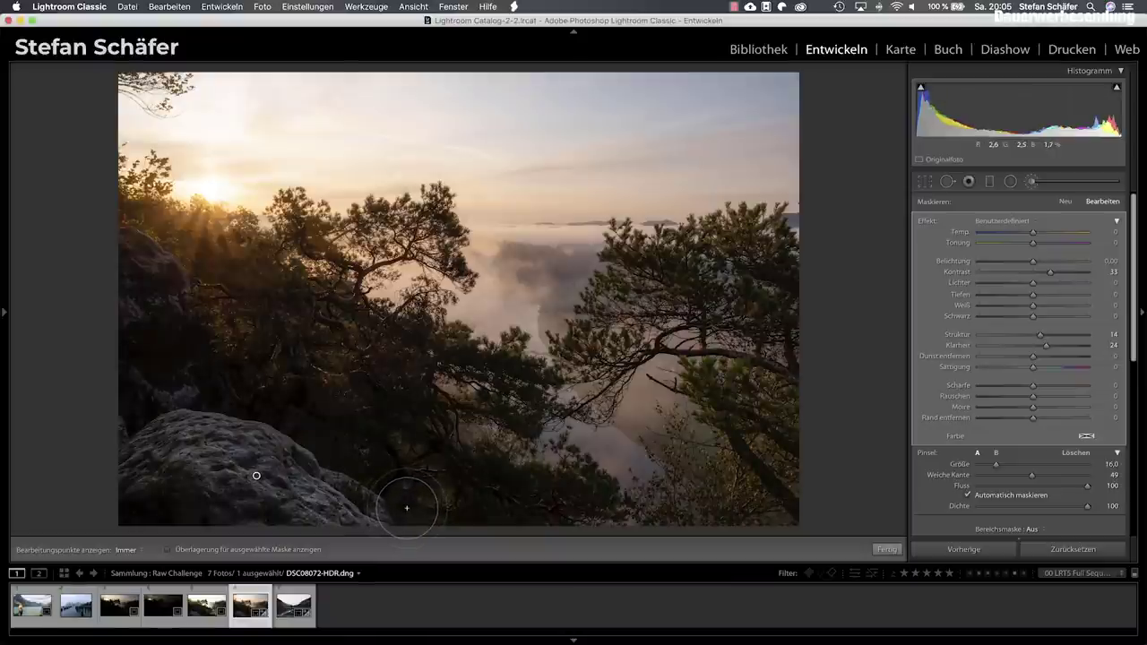
left_click(887, 550)
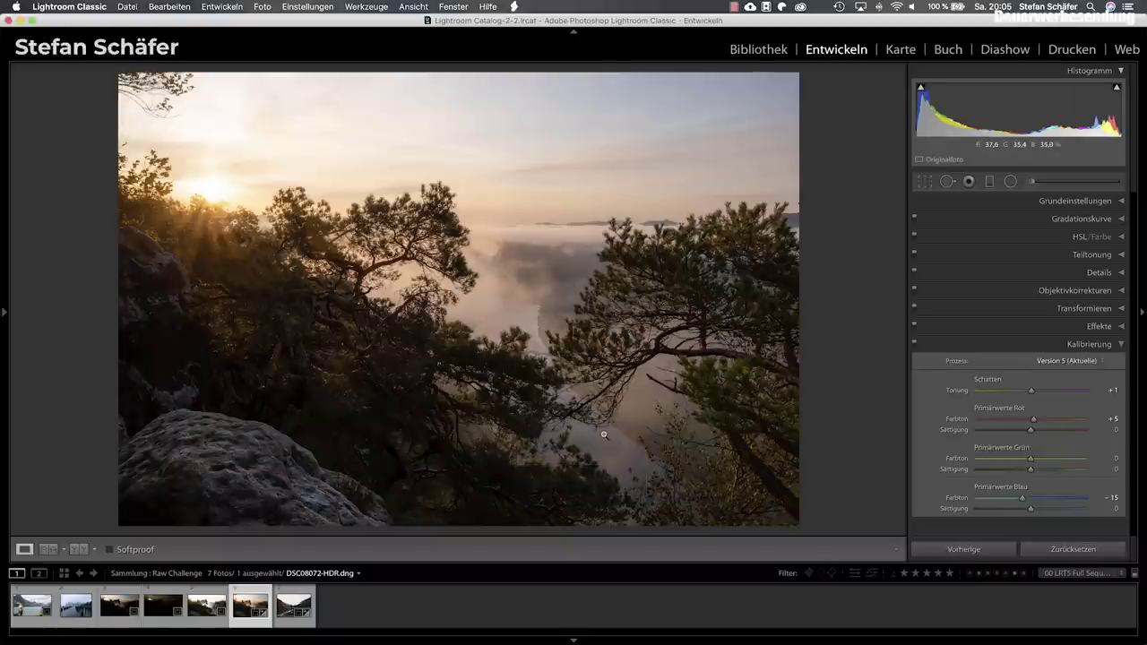
Trim the HDR's crop slightly on all edges using the rule-of-thirds guide, then restore full lights
left_click(923, 185)
key("l")
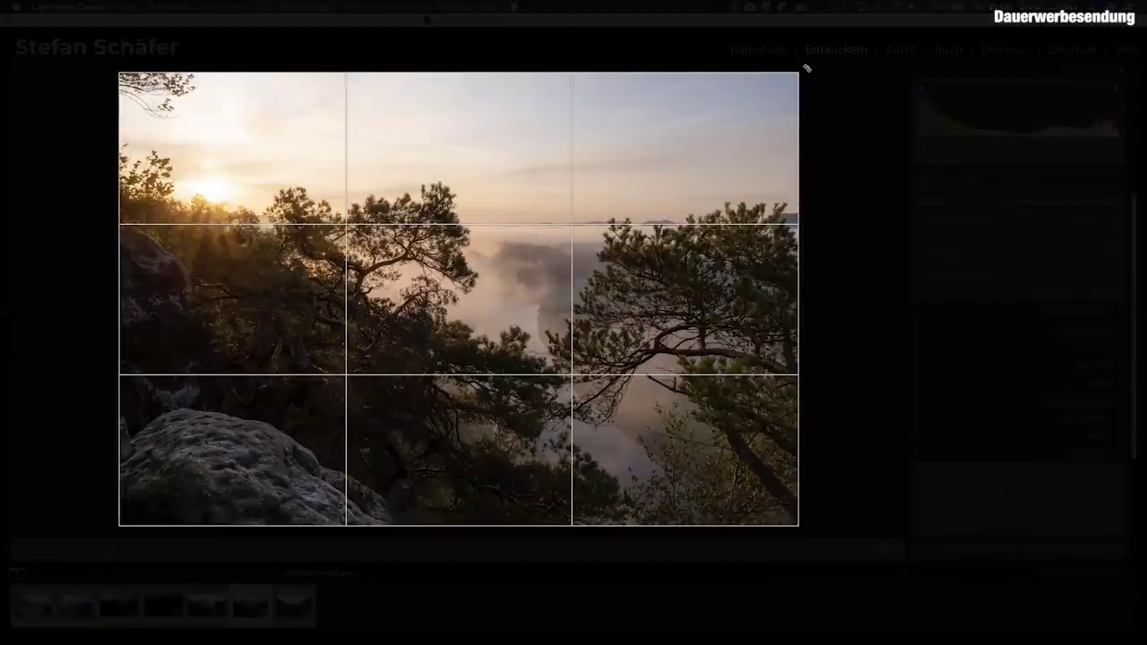
key("o")
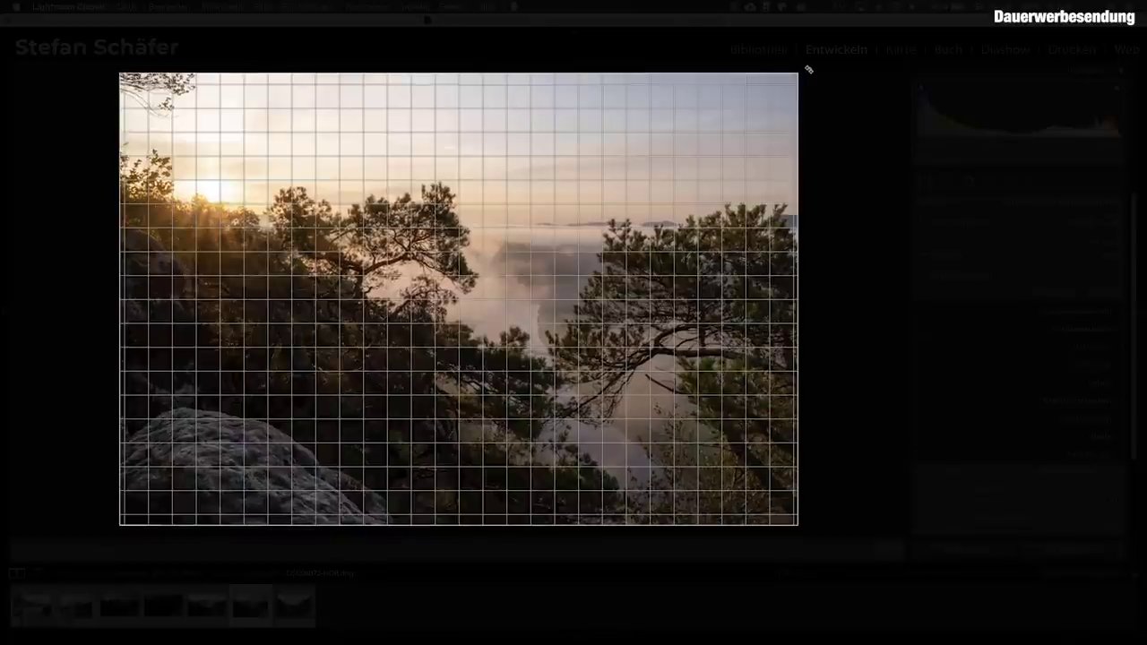
key("o")
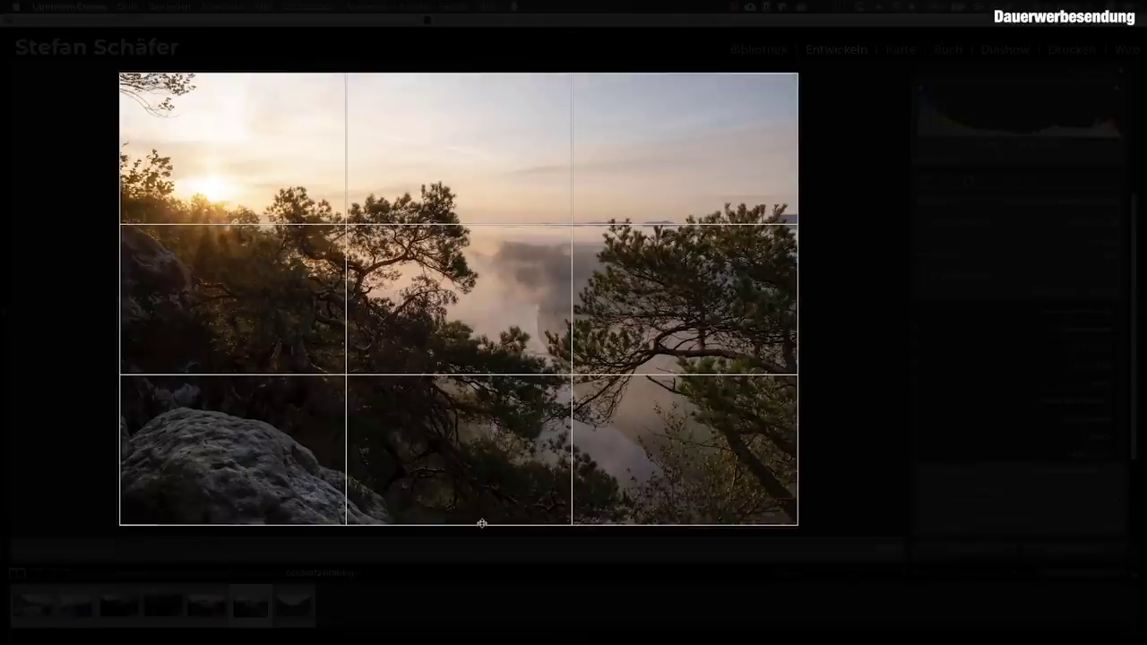
left_click_drag(482, 523, 484, 521)
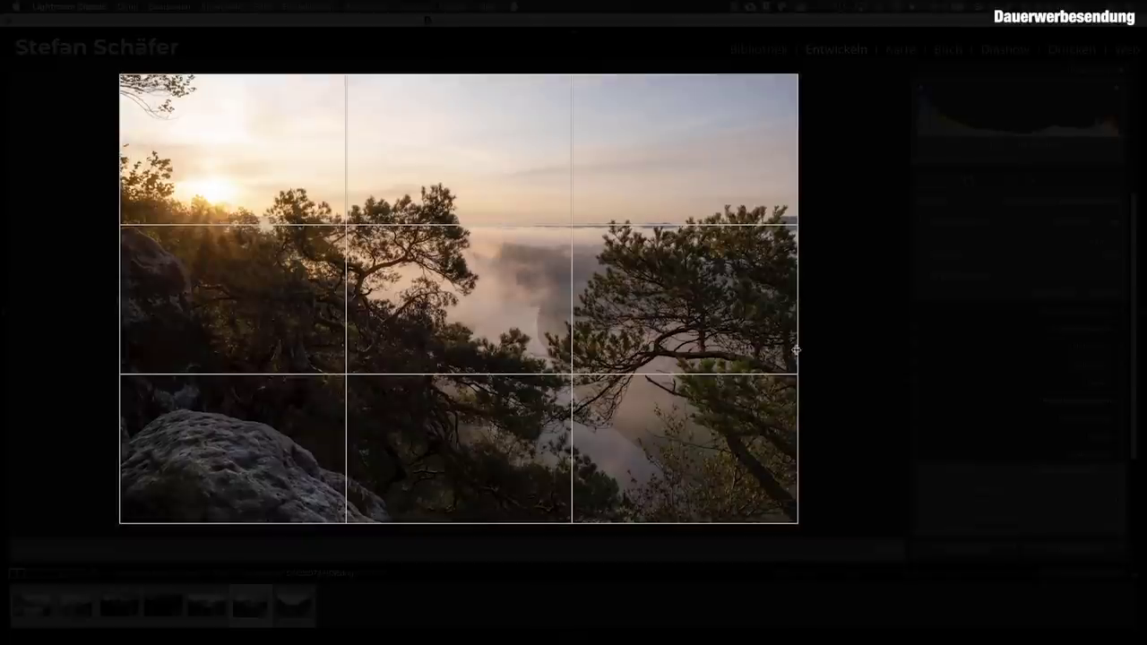
left_click_drag(796, 317, 794, 319)
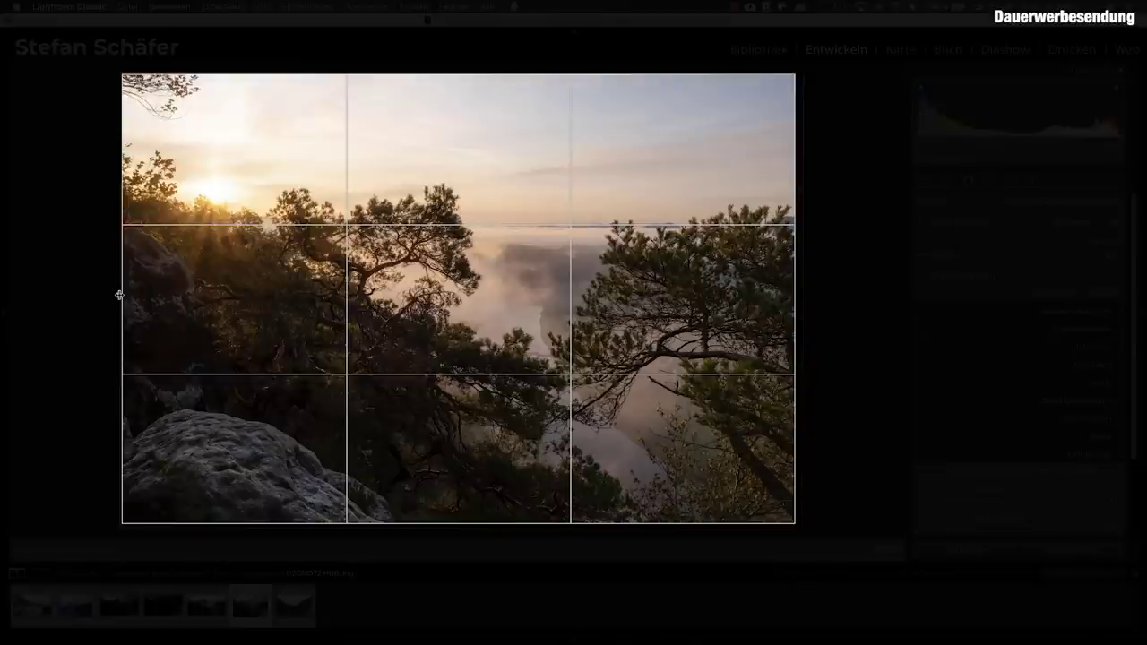
left_click_drag(121, 294, 123, 294)
left_click_drag(401, 77, 400, 100)
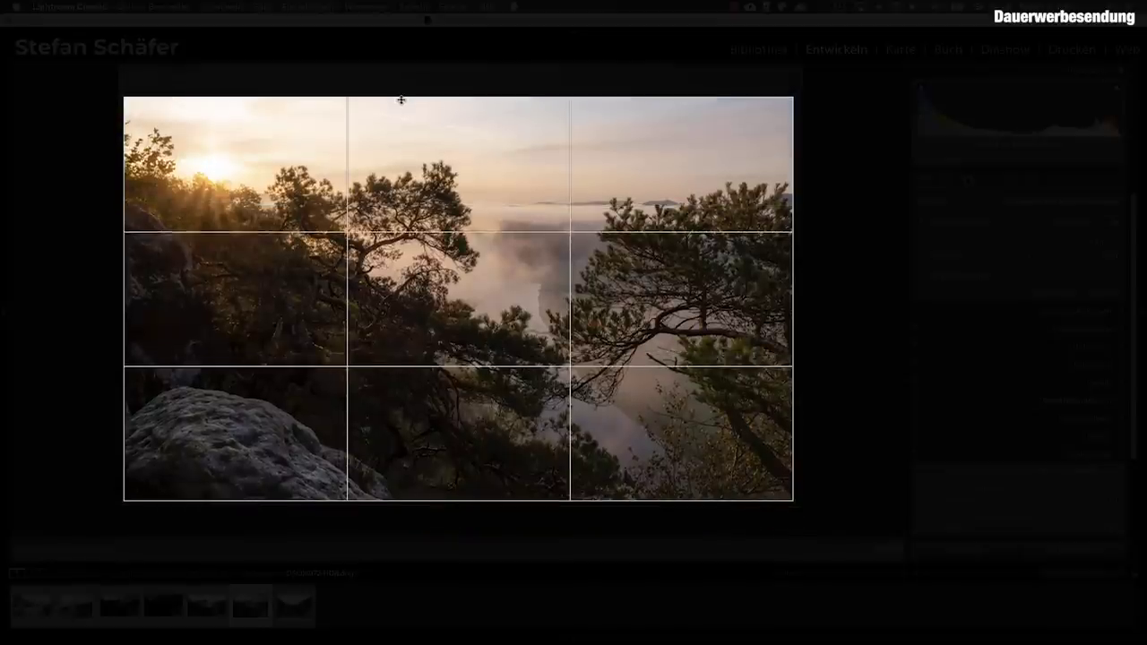
left_click_drag(401, 100, 405, 63)
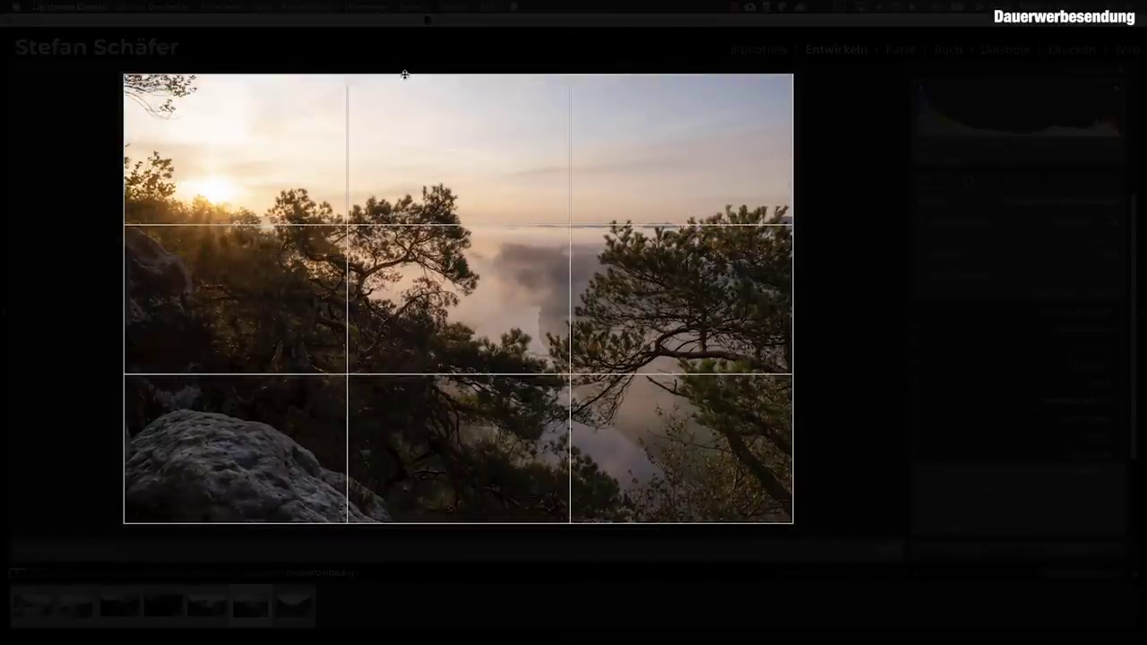
key("d")
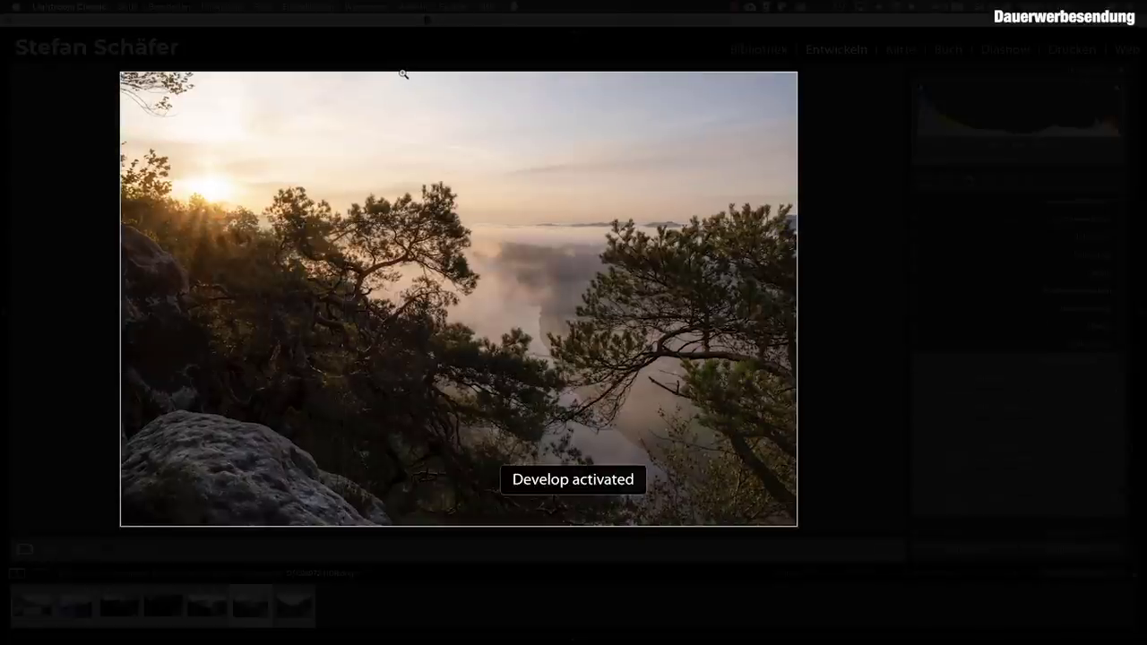
key("l")
key("l")
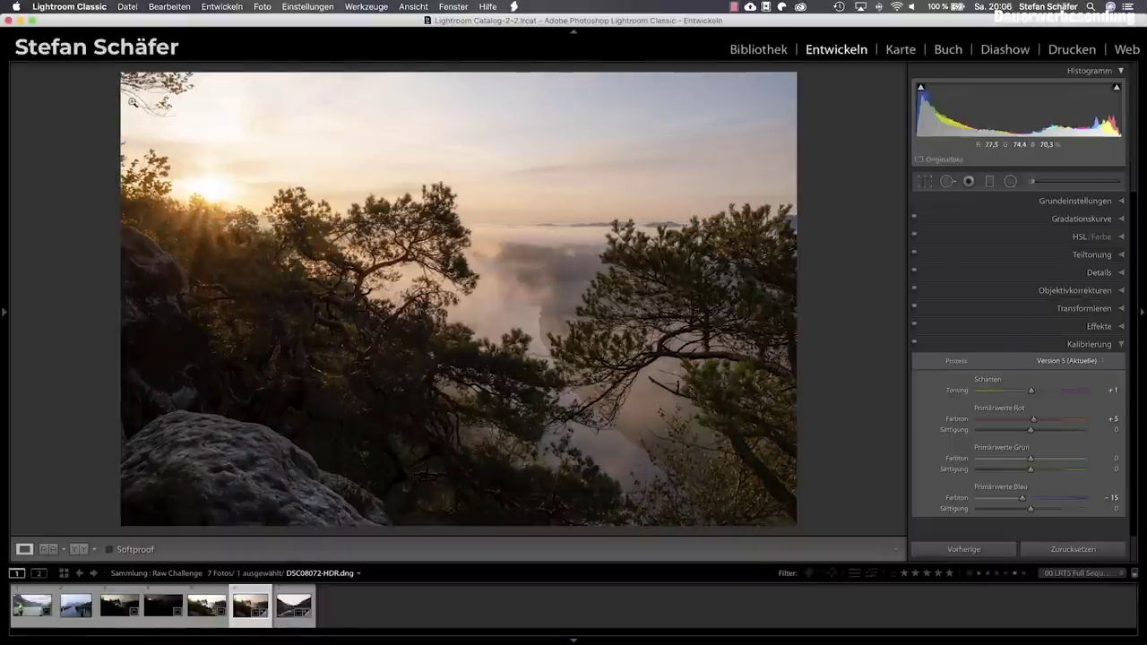
Set sharpening Masking to 40, heal a dust spot in the sky, and zoom back to fit
left_click(1102, 272)
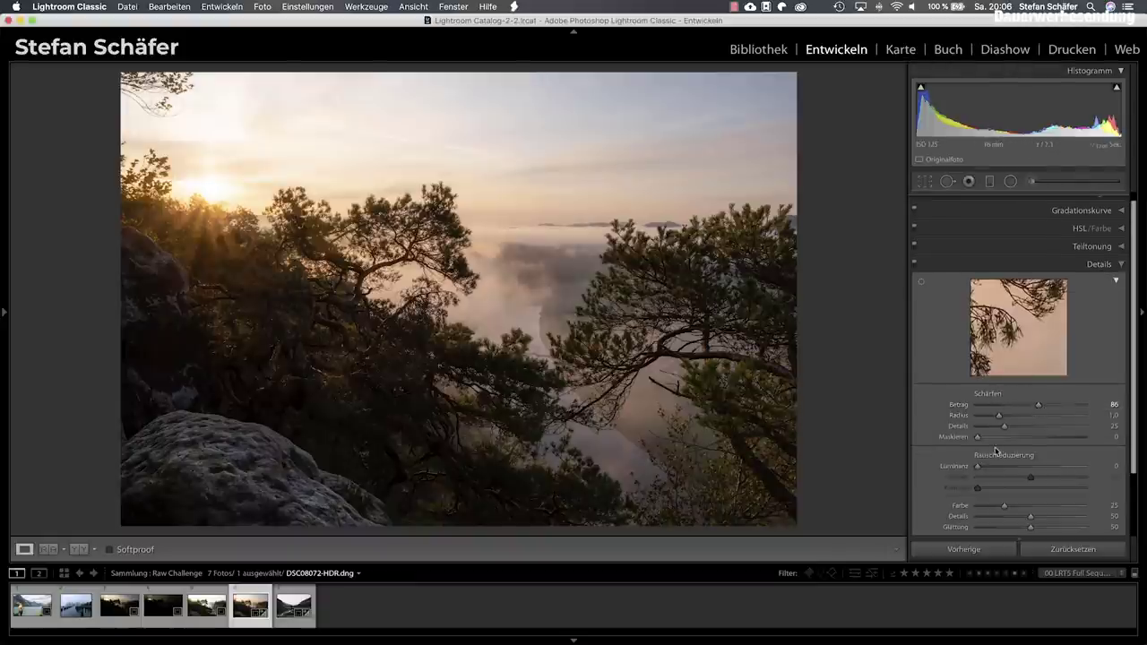
left_click_drag(977, 437, 1019, 440)
left_click(552, 147)
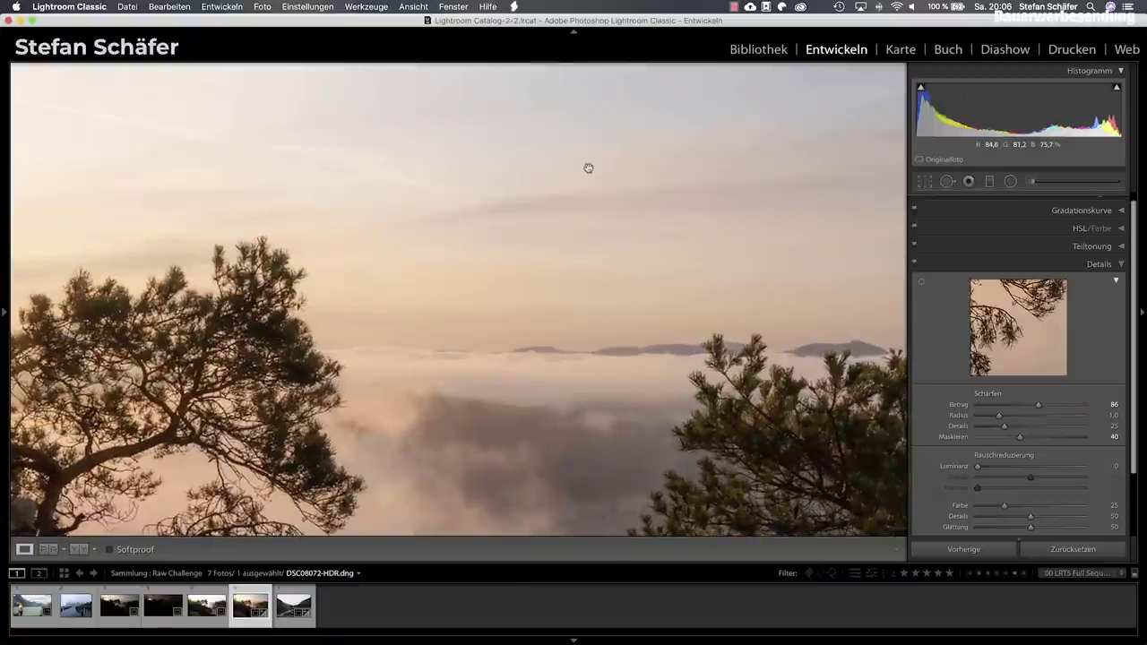
left_click_drag(582, 189, 584, 213)
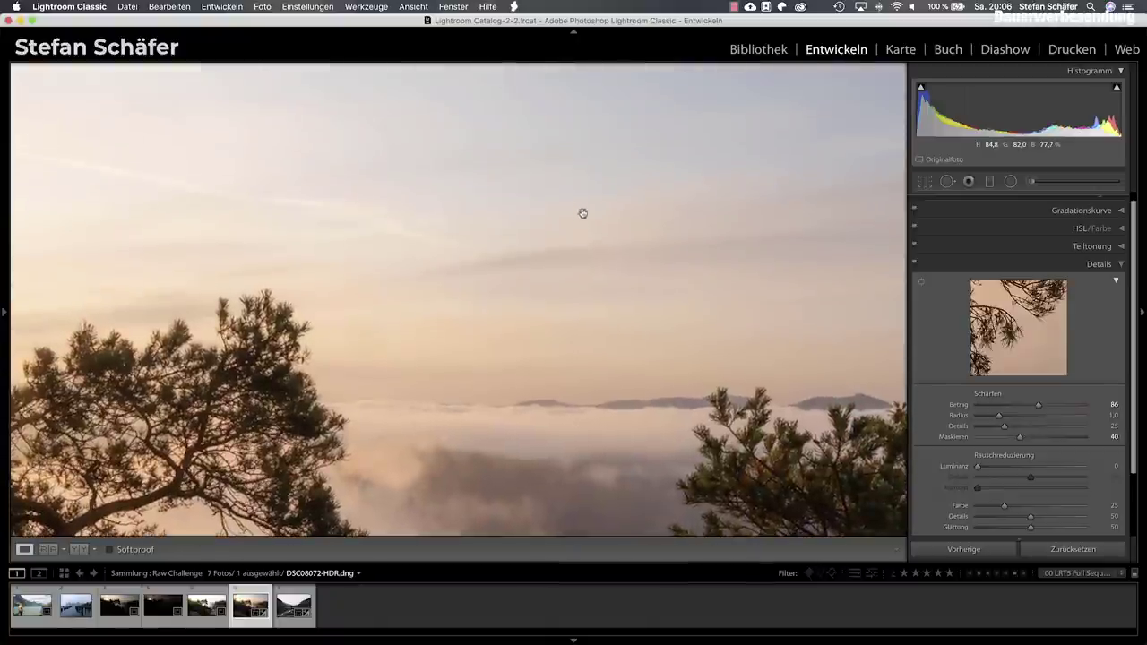
left_click(948, 181)
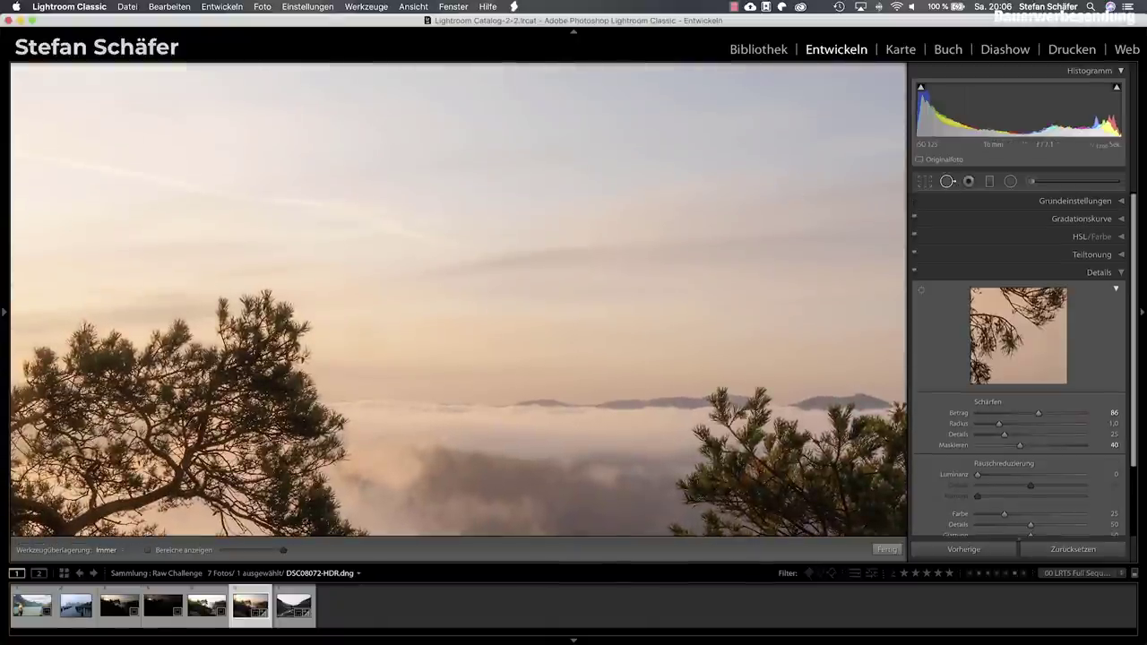
left_click(542, 186)
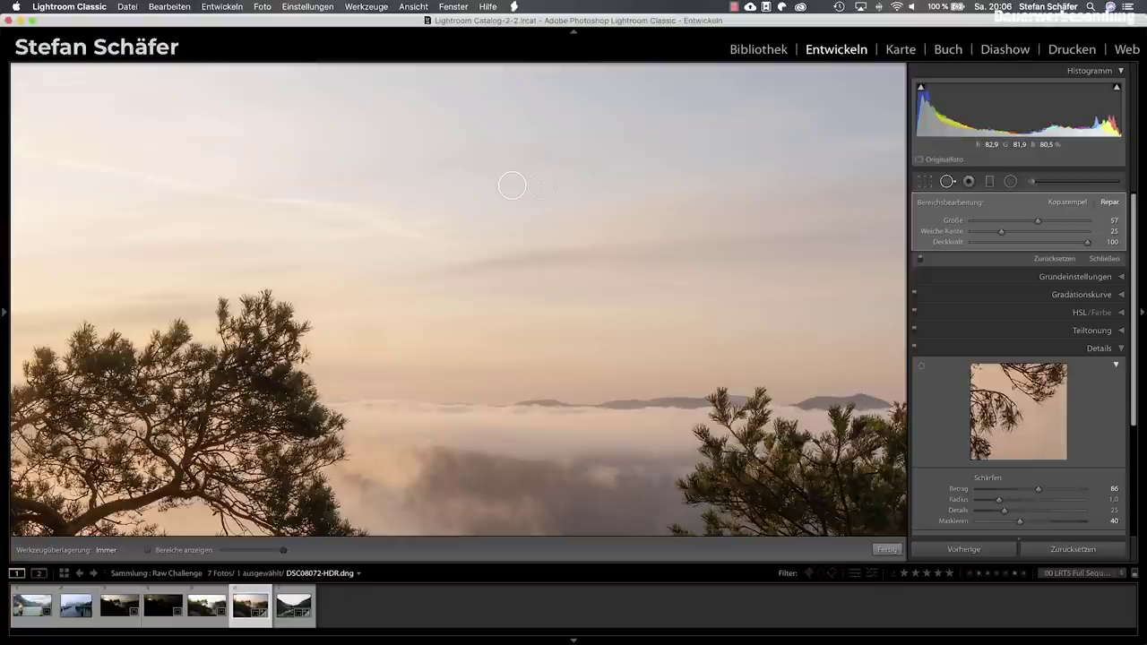
left_click(886, 549)
key("d")
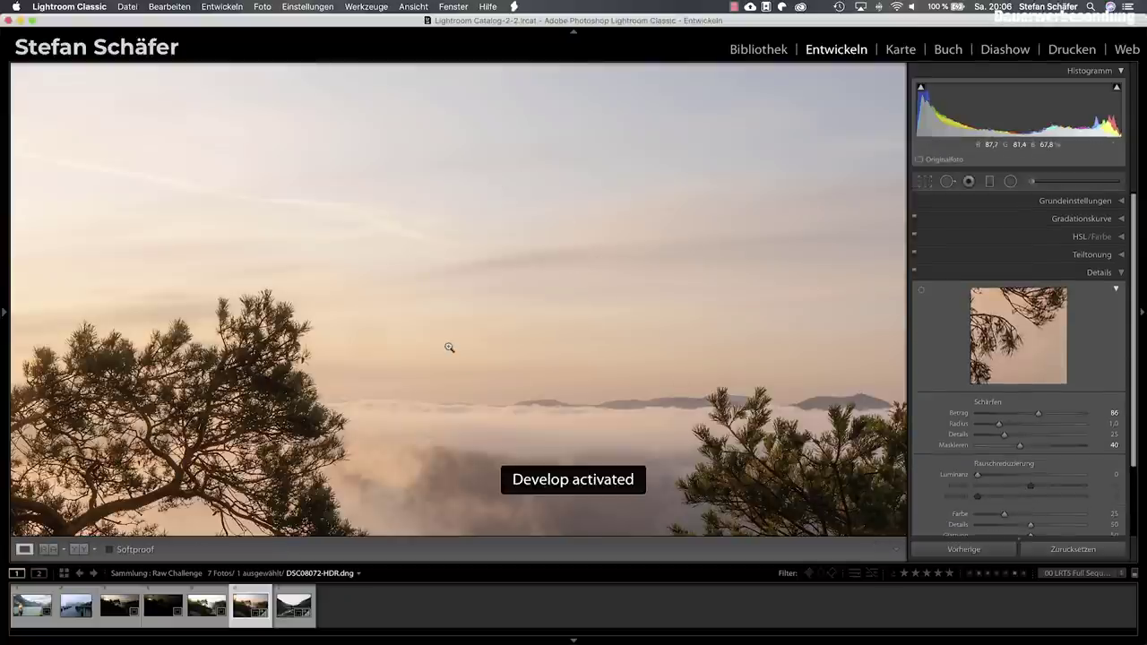
left_click(449, 348)
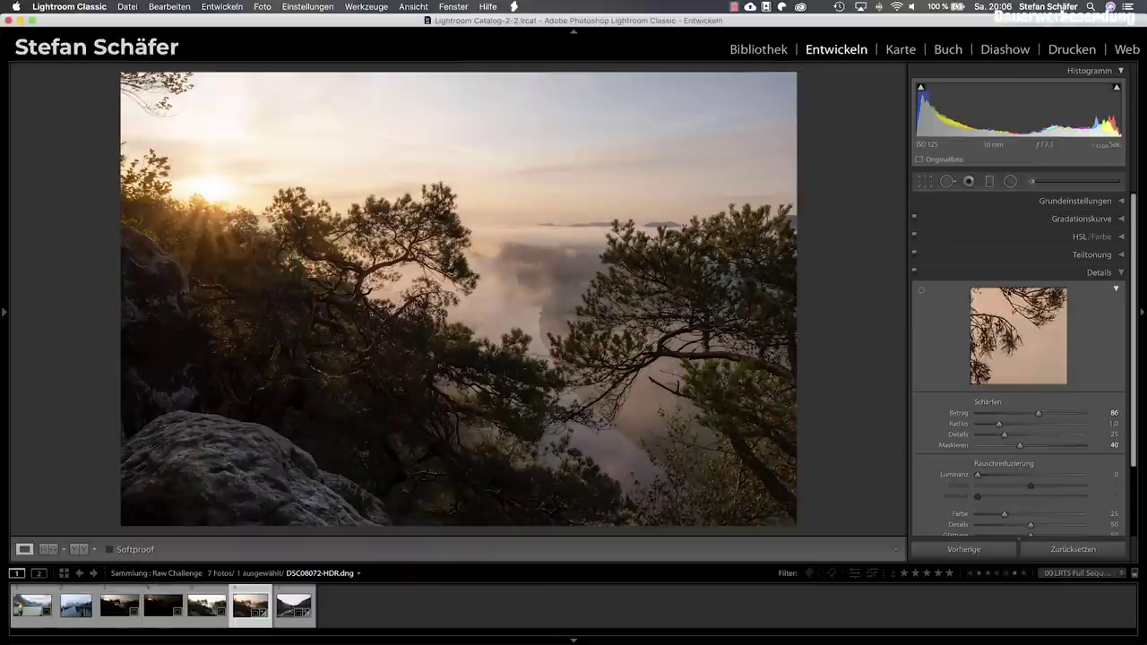
Split-tone shadows to hue 40/saturation 8, highlights to hue 221/saturation 11, and lift Shadows to +65
left_click(1077, 253)
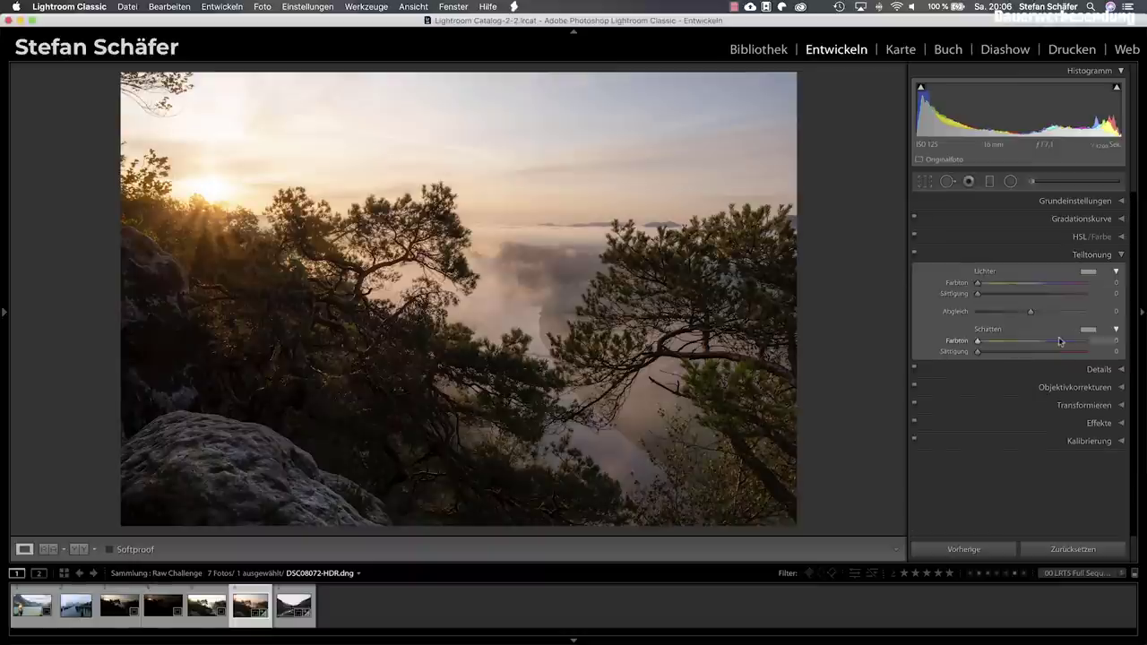
left_click(991, 342)
left_click_drag(991, 345, 992, 354)
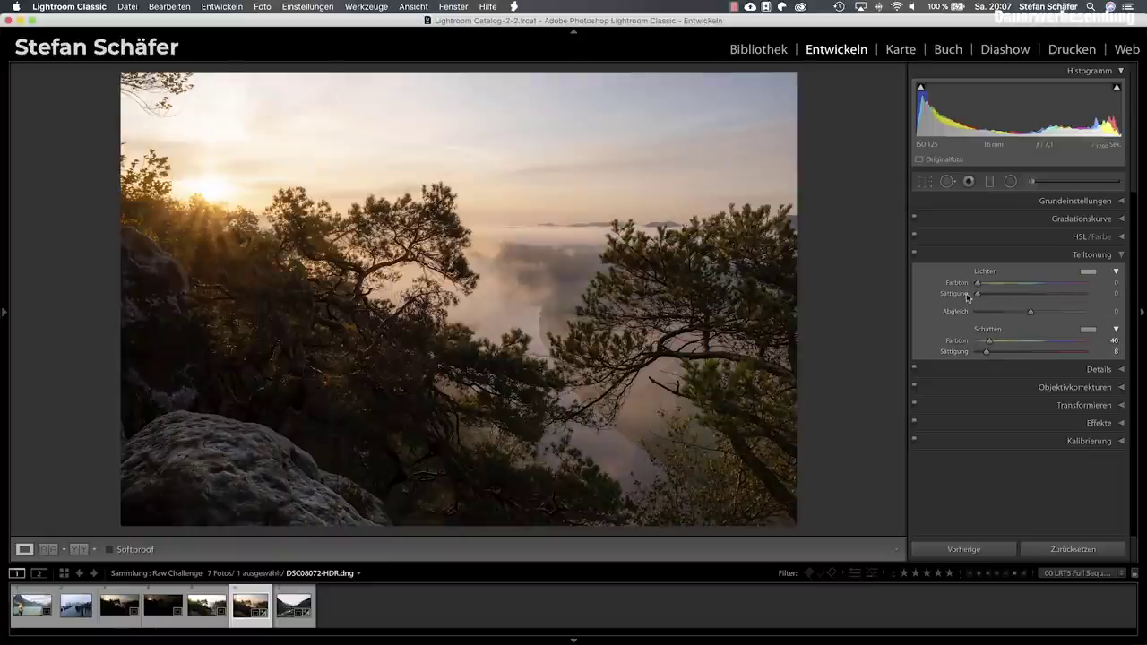
left_click_drag(979, 284, 1047, 287)
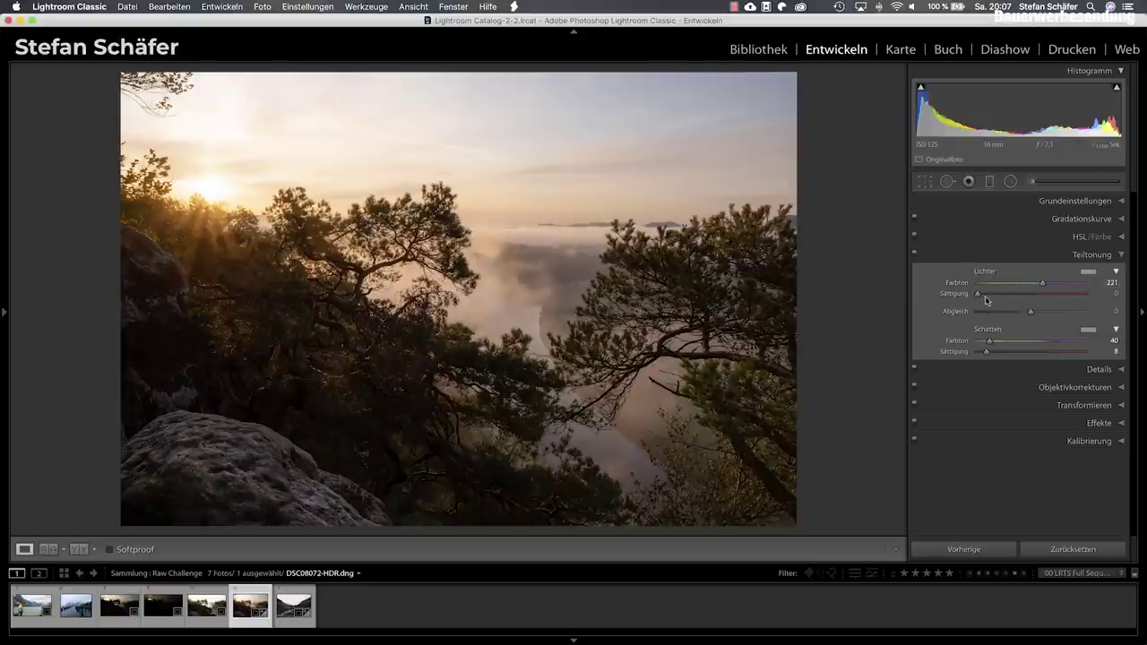
left_click_drag(978, 294, 989, 294)
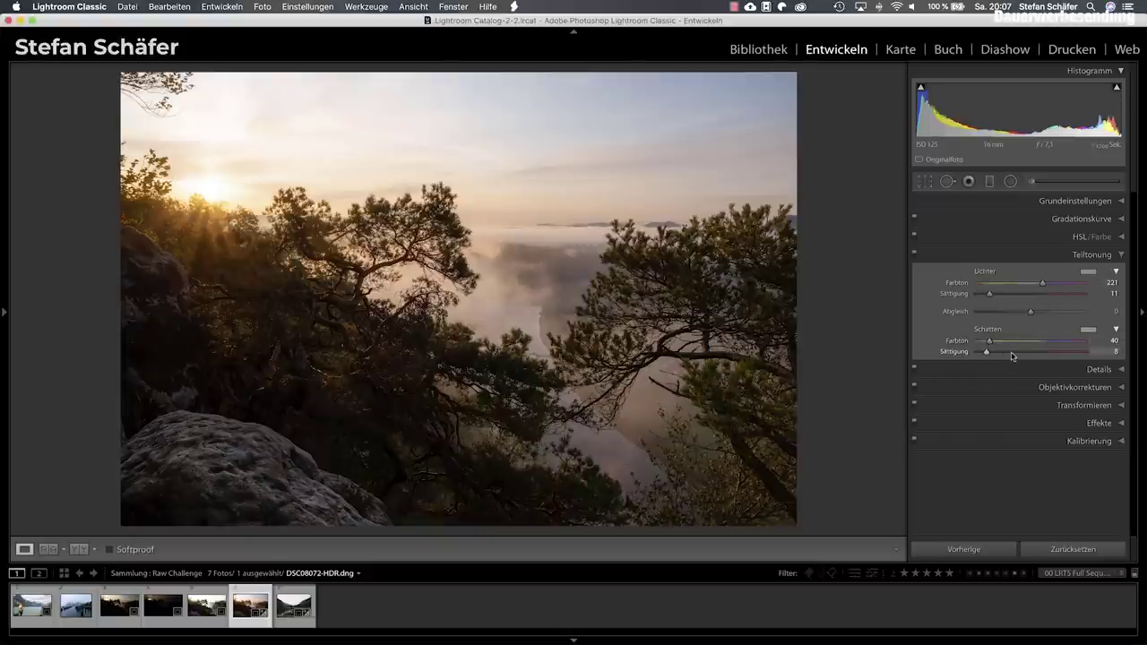
mouse_move(1029, 313)
left_mouse_down()
mouse_move(1050, 314)
mouse_move(1016, 316)
mouse_move(1042, 317)
left_mouse_up()
left_click(1061, 202)
left_click_drag(1061, 360, 1064, 360)
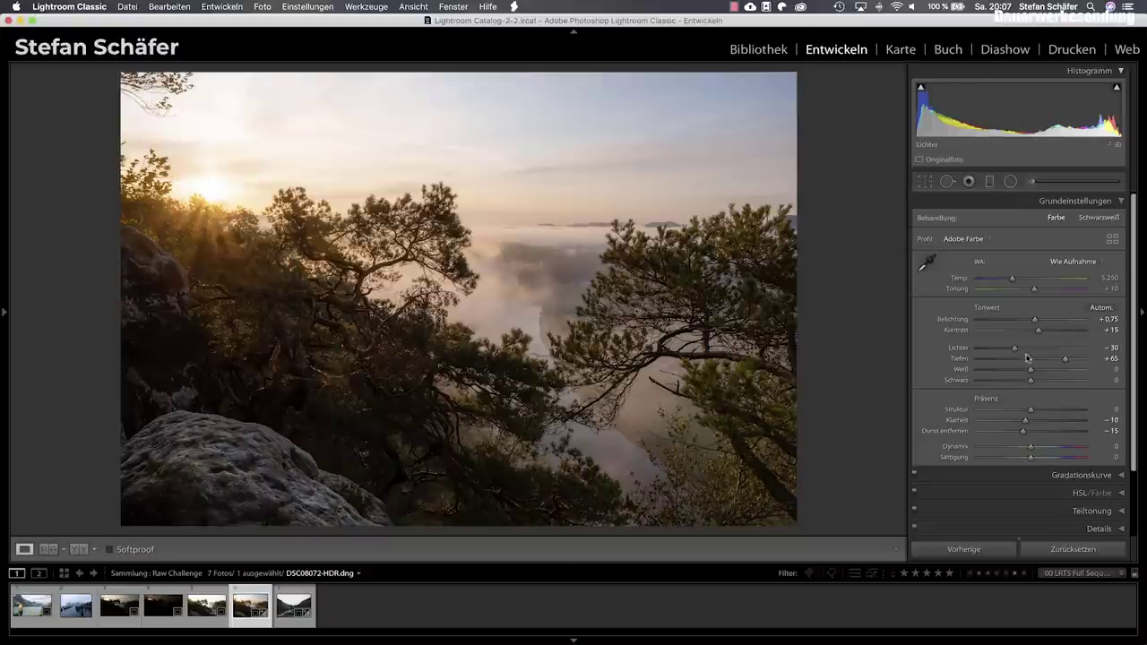
In Effekte, set the post-crop Vignettierung to Betrag −20 and Lichter 50
scroll(1062, 469, "down", 3)
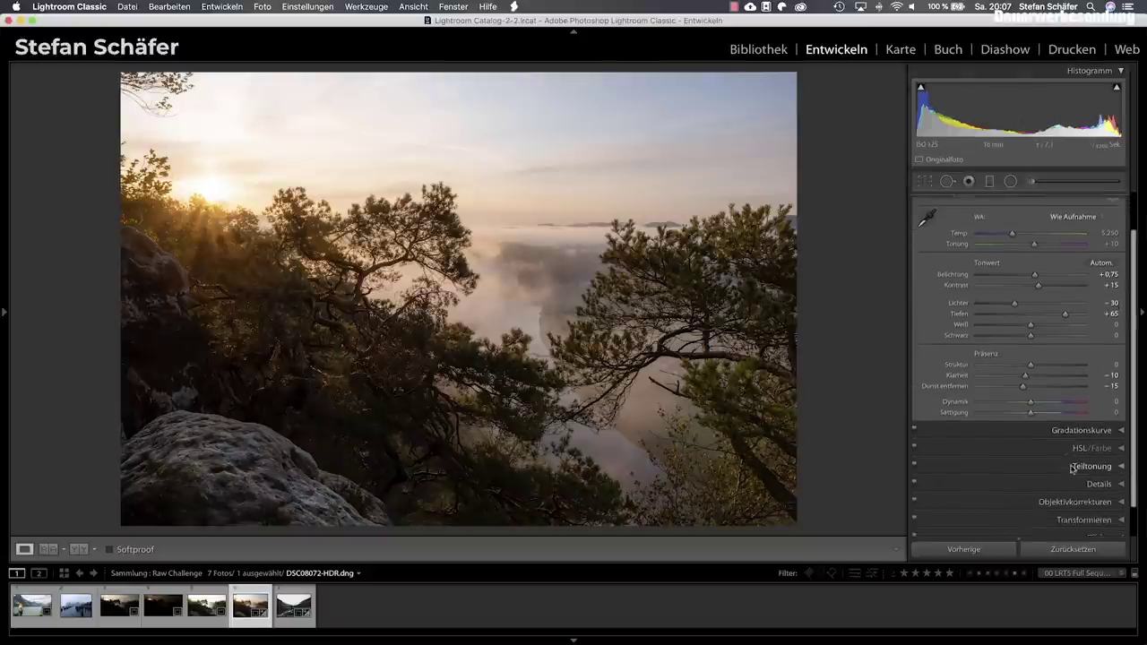
scroll(1080, 507, "down", 2)
left_click(1098, 514)
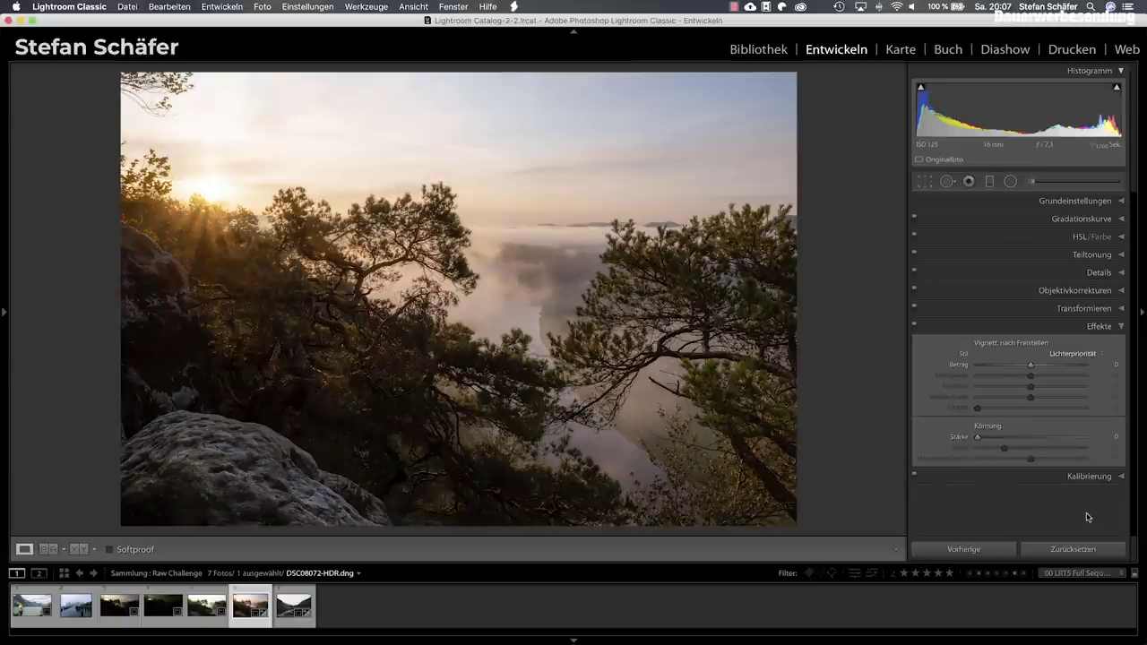
left_click_drag(1031, 366, 1021, 366)
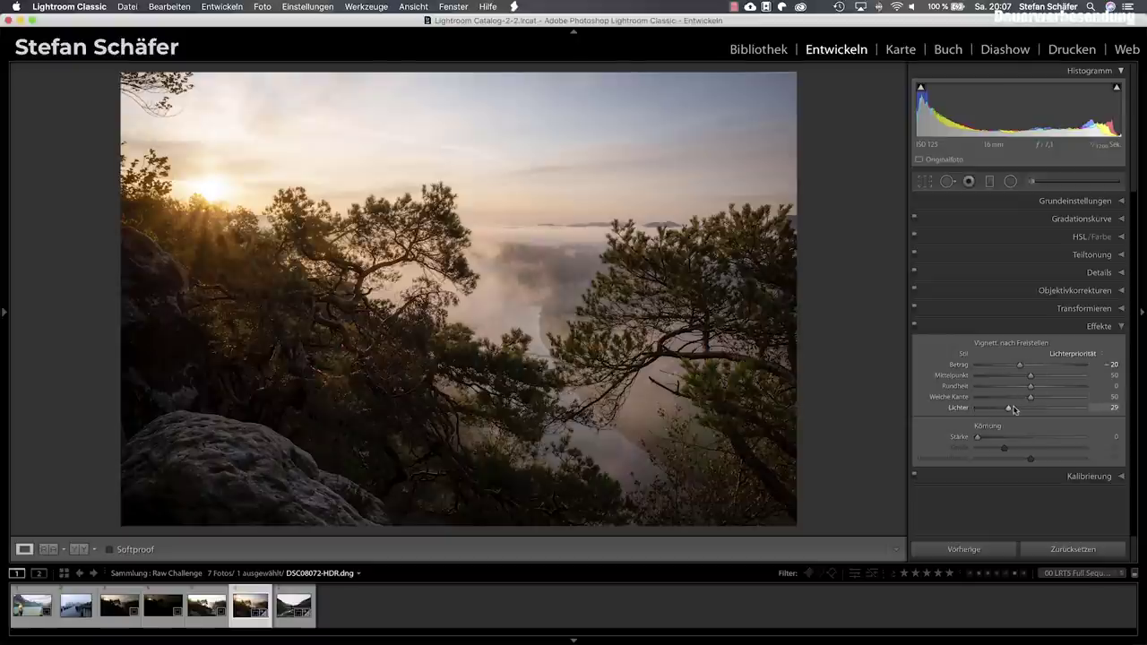
left_click_drag(1016, 410, 1028, 410)
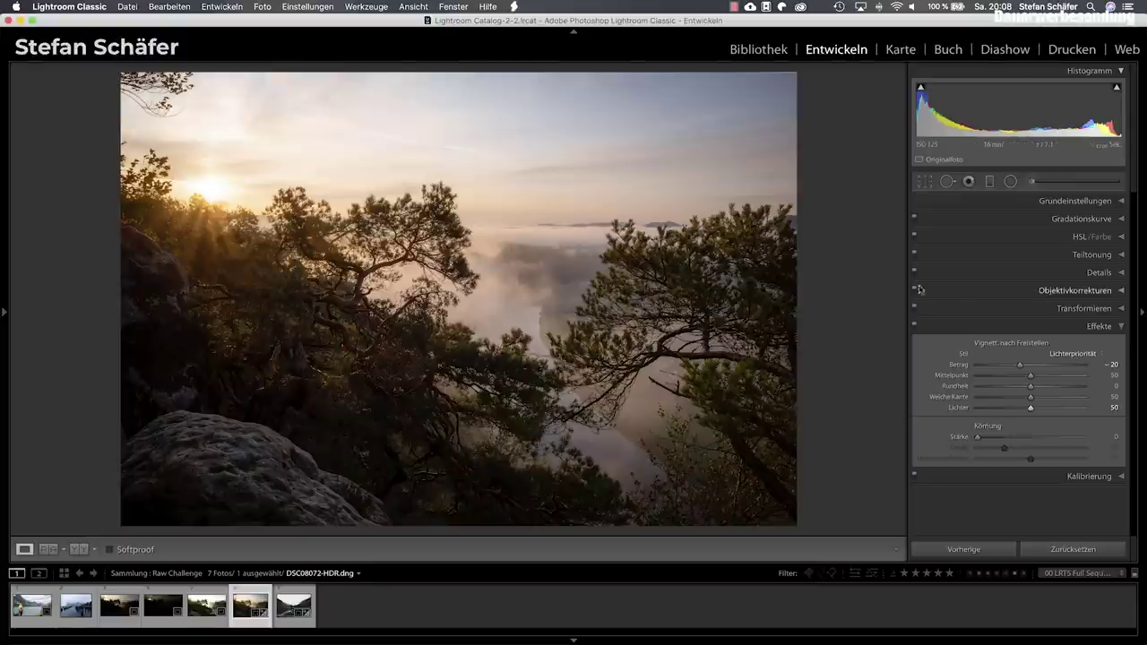
Raise HSL saturation of Gelb to +5 and Grün to +18, then set Dunst entfernen −20 and Kontrast +17
left_click(1078, 236)
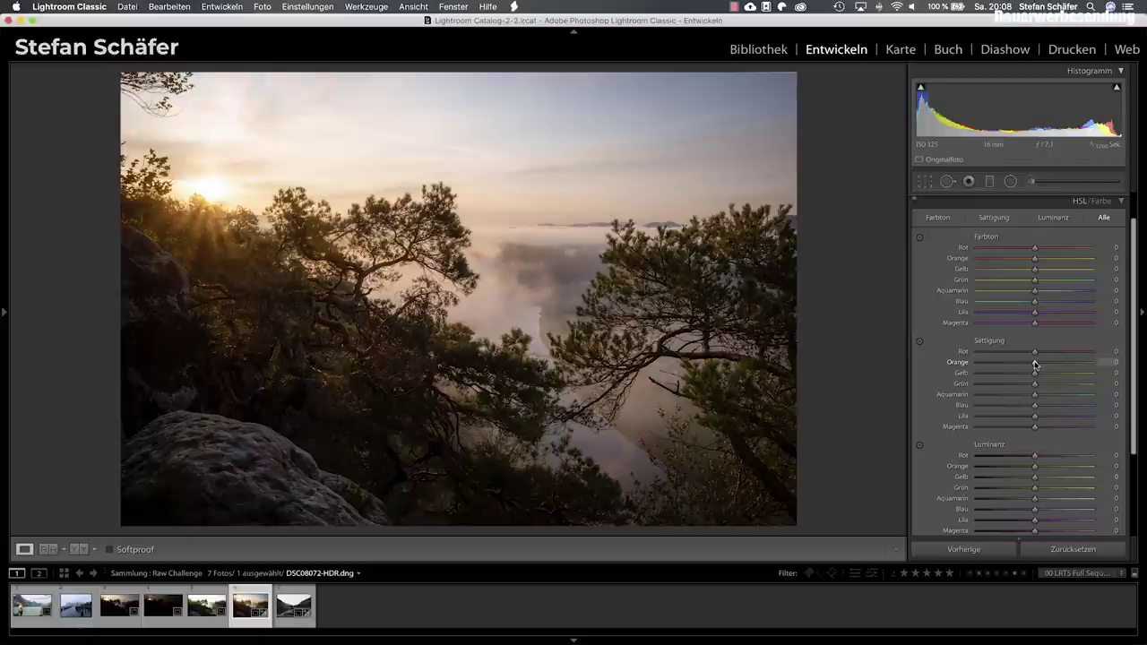
left_click_drag(1036, 386, 1049, 386)
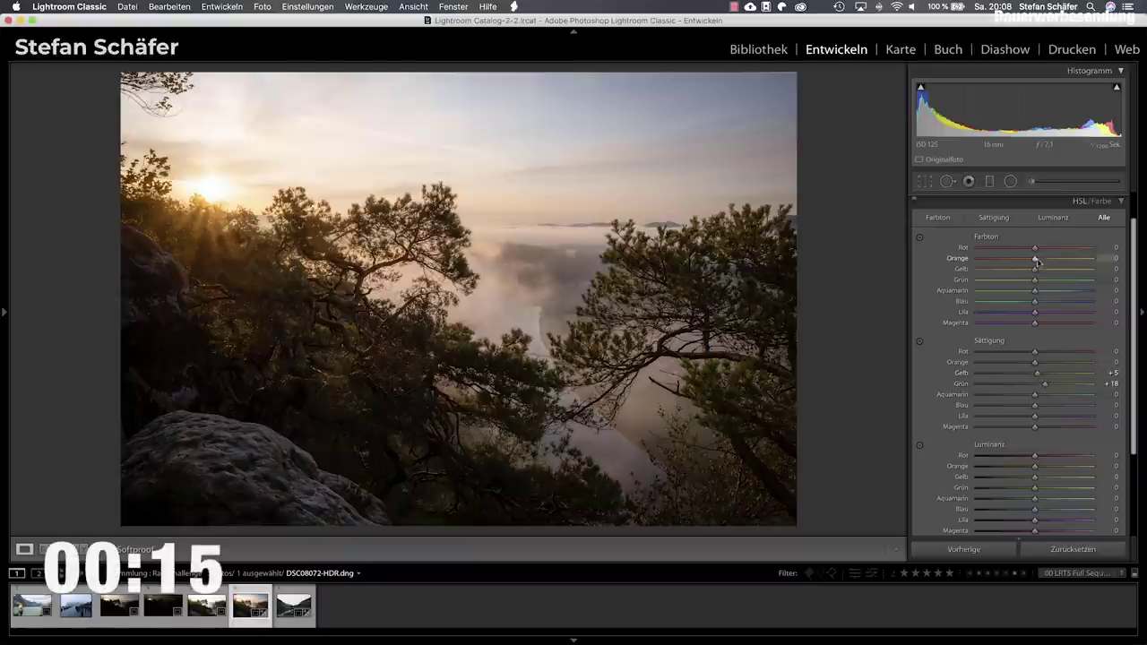
left_click(1075, 200)
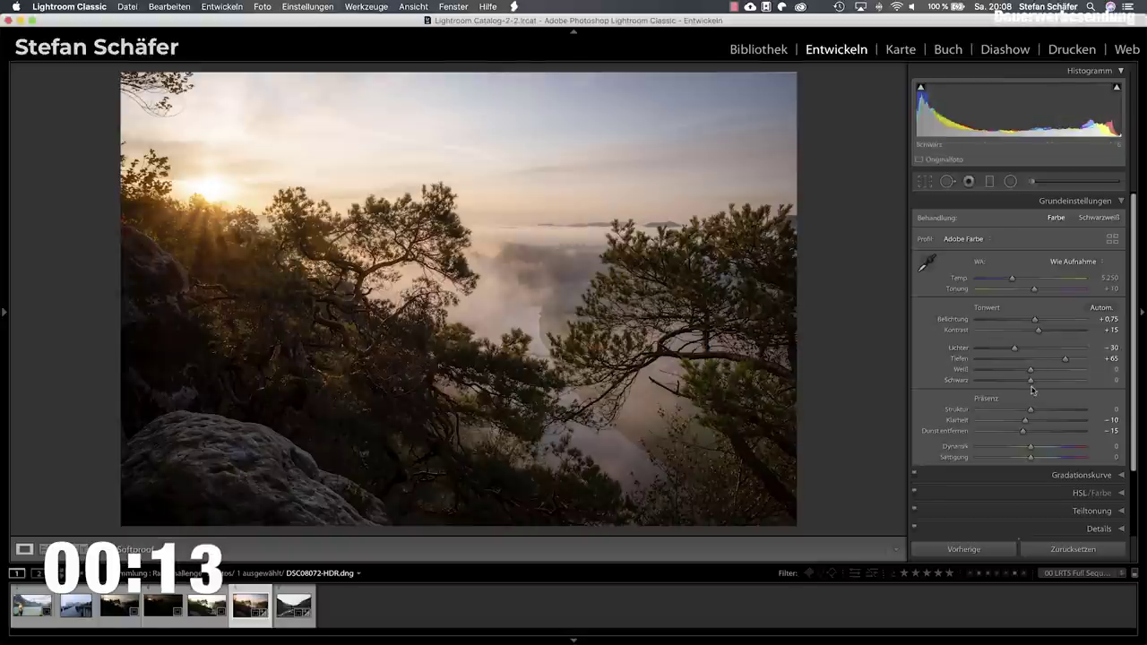
left_click_drag(1023, 431, 1020, 432)
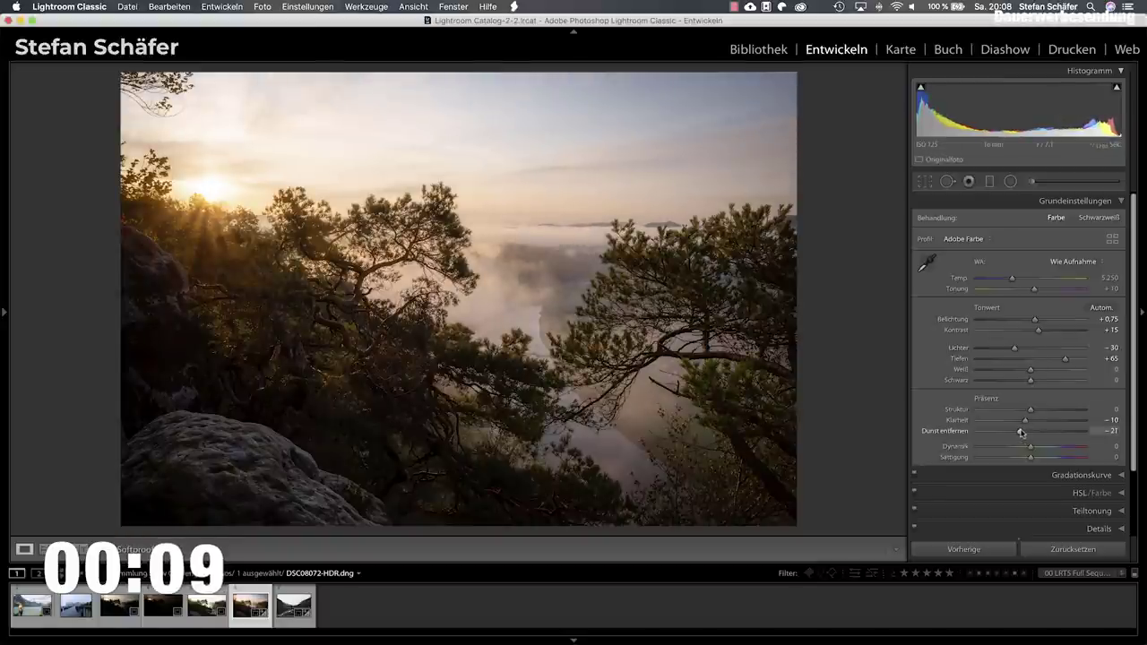
mouse_move(1038, 329)
left_mouse_down()
mouse_move(1028, 332)
mouse_move(1041, 333)
left_mouse_up()
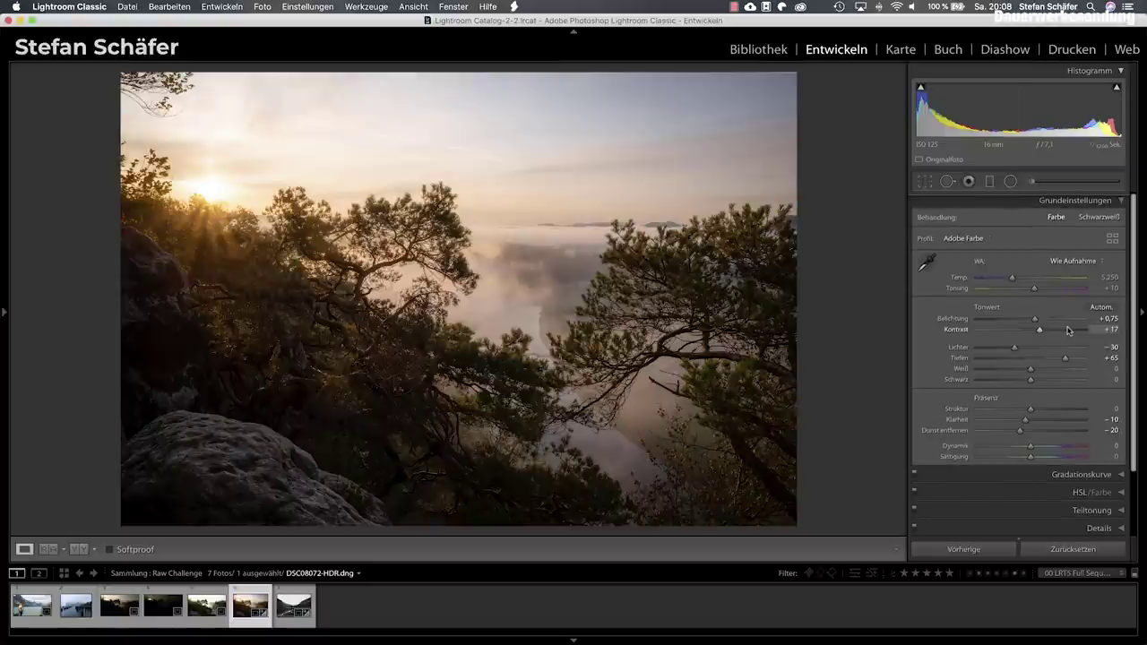
key("backslash")
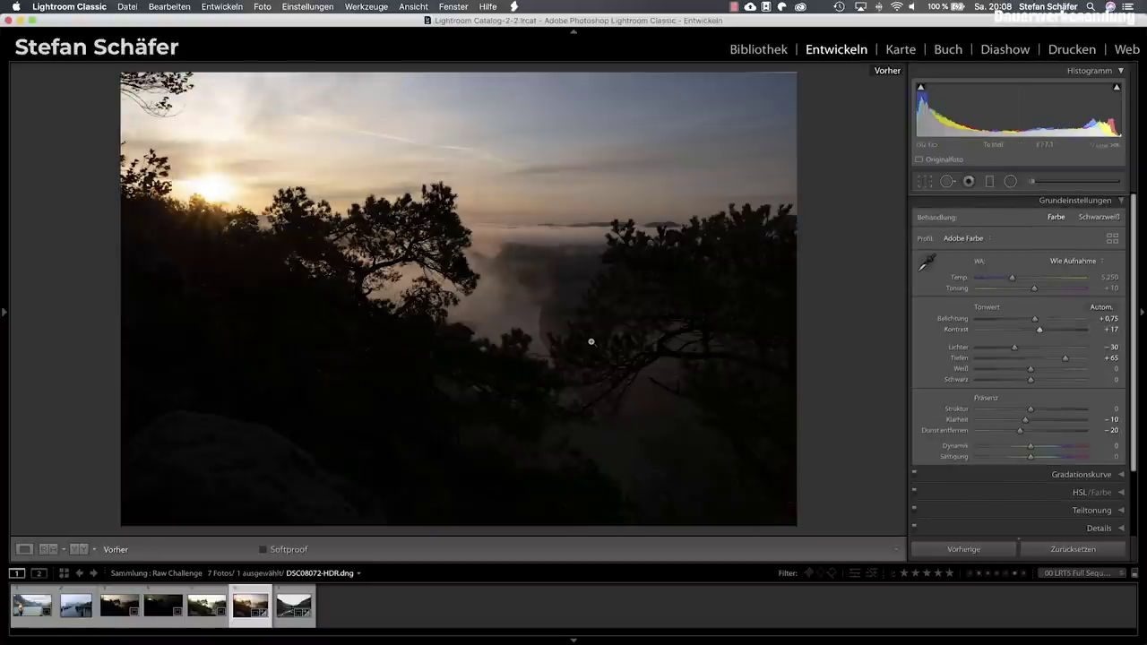
key("backslash")
key("backslash")
key("backslash")
key("backslash")
key("backslash")
key("backslash")
key("backslash")
key("backslash")
key("backslash")
key("backslash")
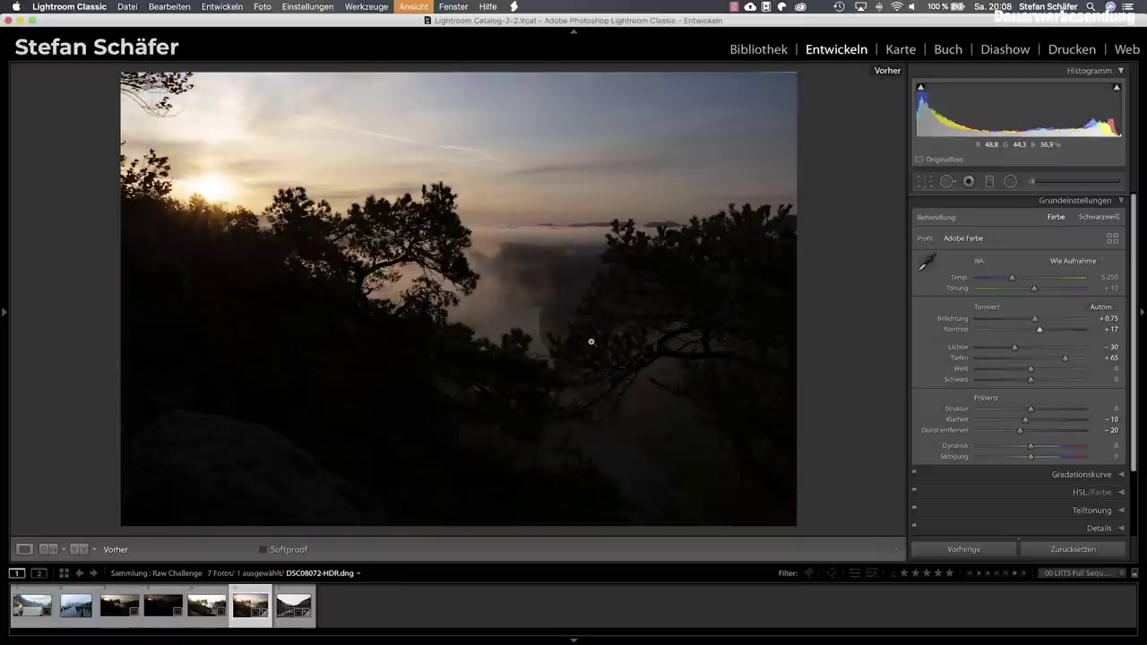
key("backslash")
key("backslash")
key("backslash")
key("backslash")
key("backslash")
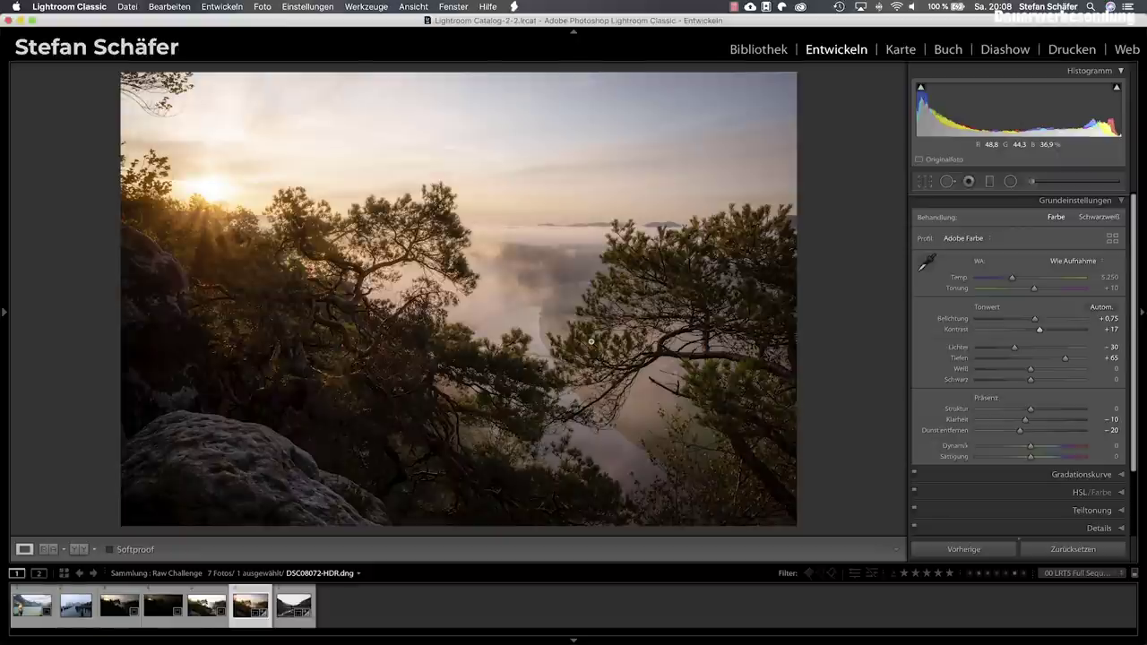